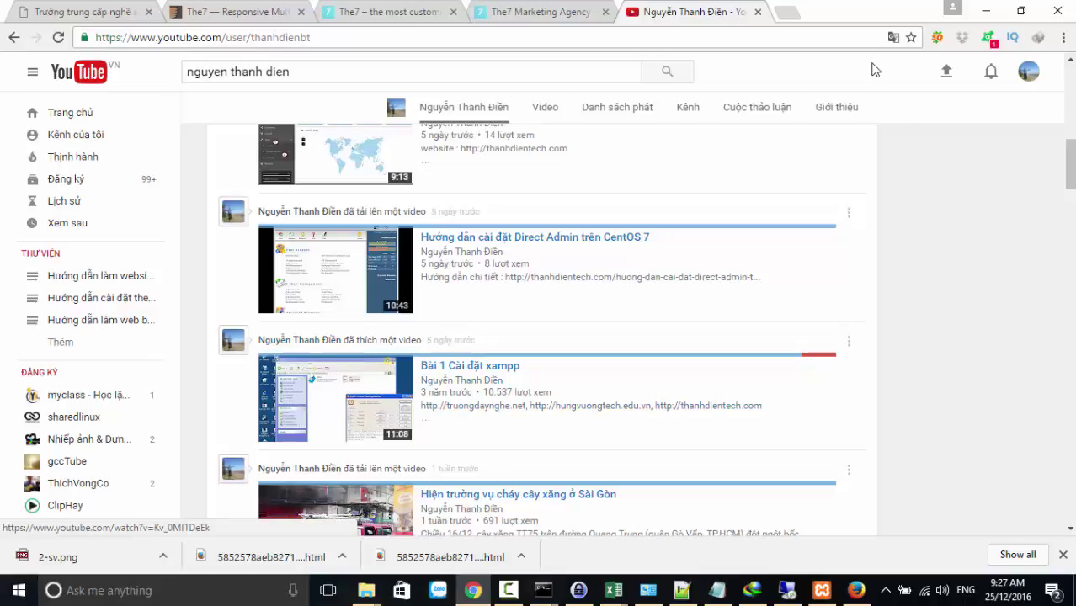
Open thanhdientech.com in a new tab and go to its WEB TIN TỨC archive
left_click(783, 15)
type("thanhdientech.com")
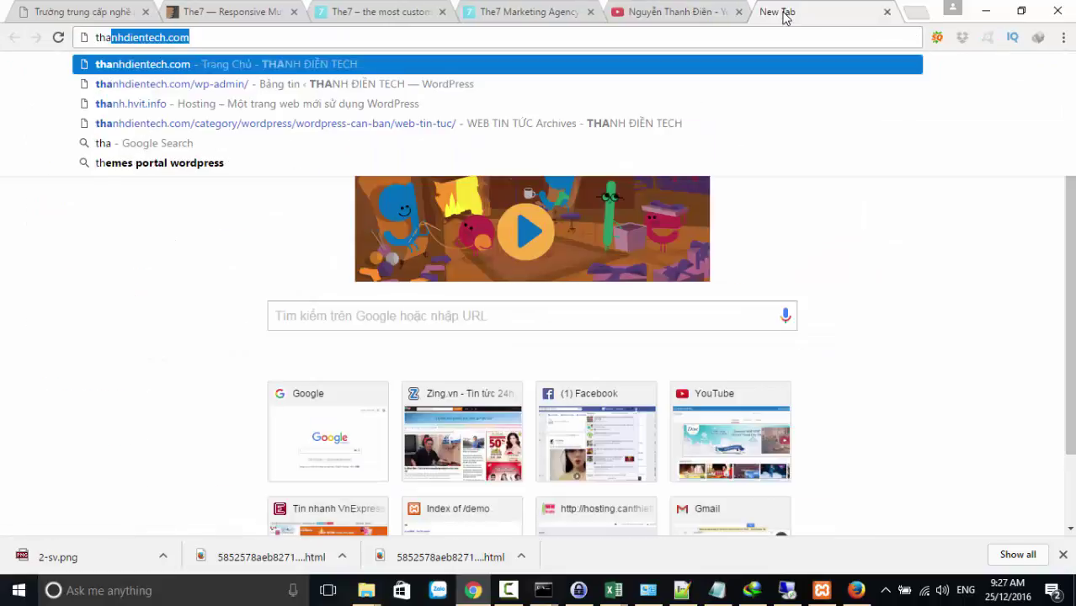
key("Return")
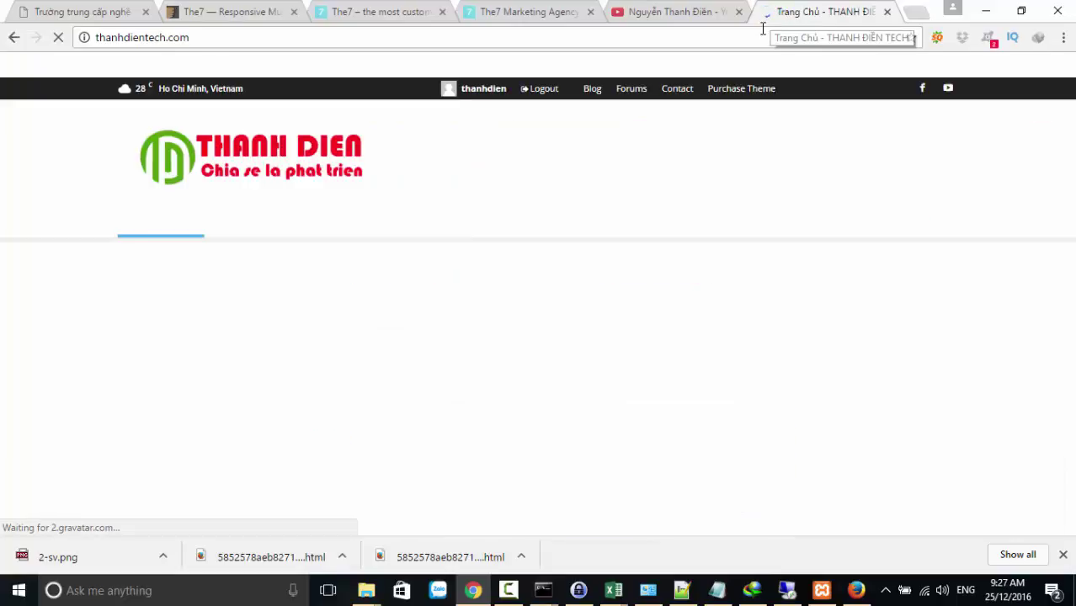
mouse_move(280, 230)
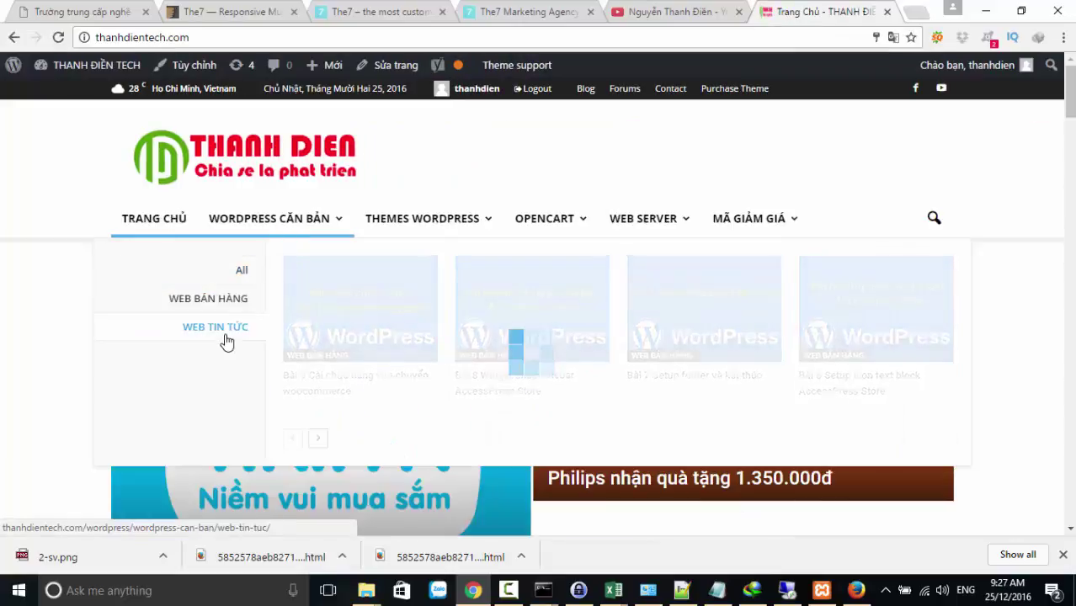
left_click(221, 328)
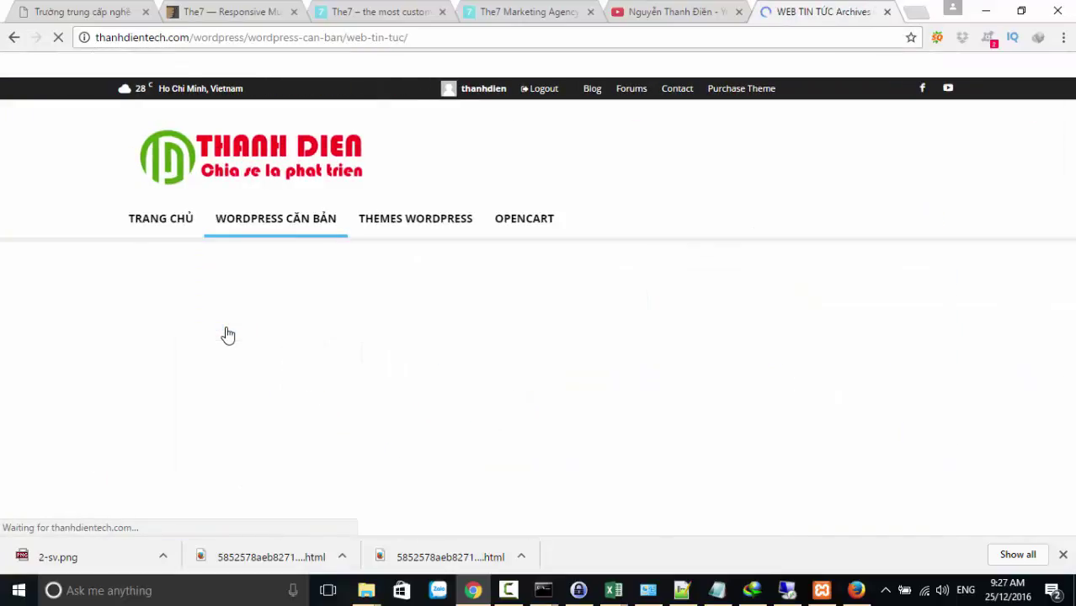
Browse page 2 of the WEB TIN TỨC archive, then open a blank new tab
scroll(291, 333, "down", 10)
scroll(294, 327, "down", 10)
scroll(187, 269, "up", 6)
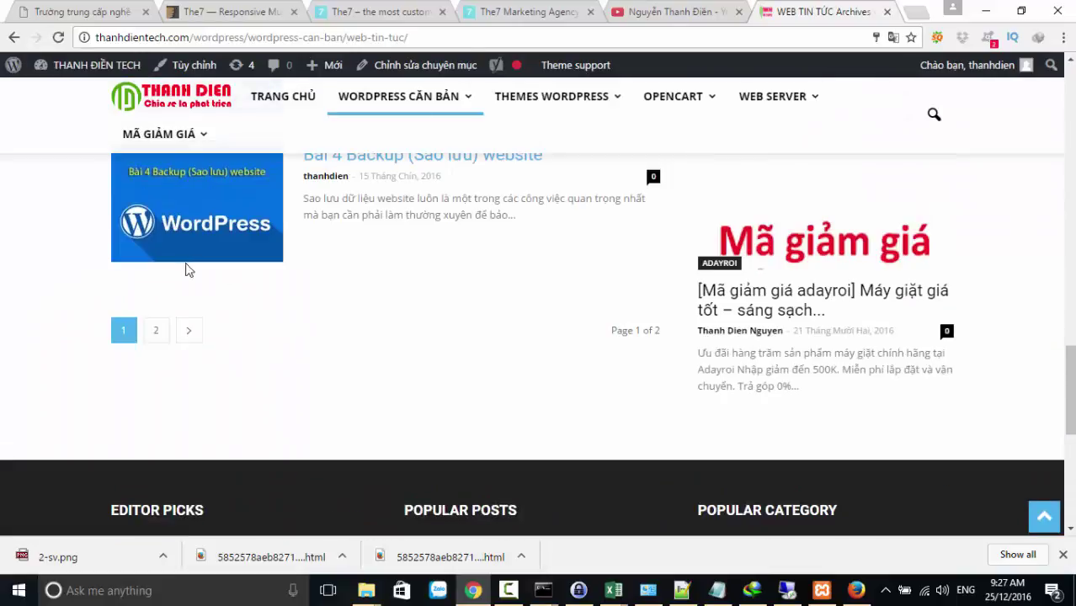
left_click(153, 336)
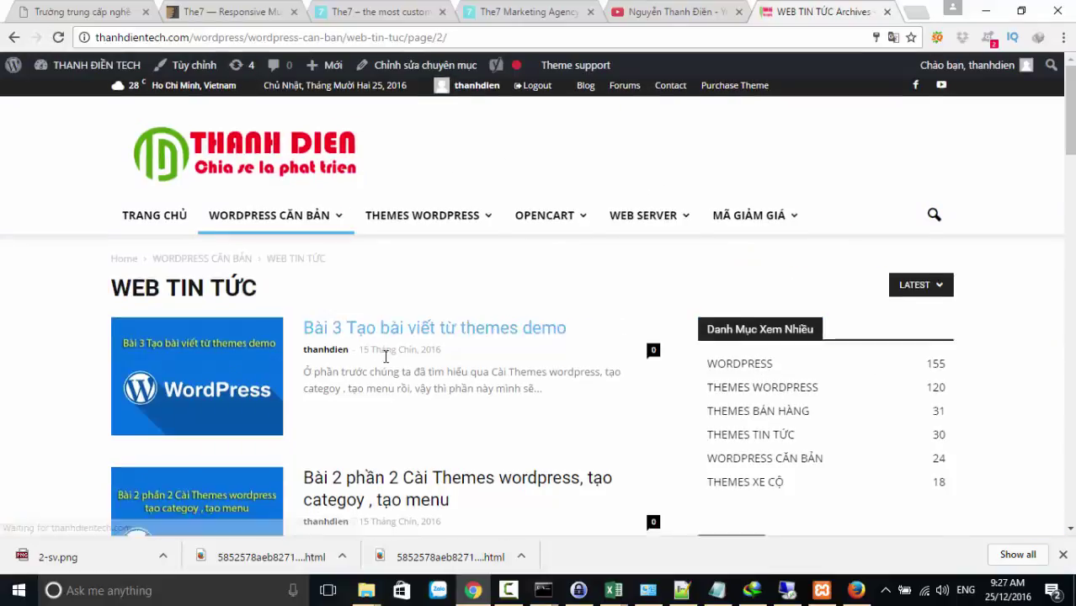
scroll(384, 356, "down", 10)
scroll(386, 337, "up", 4)
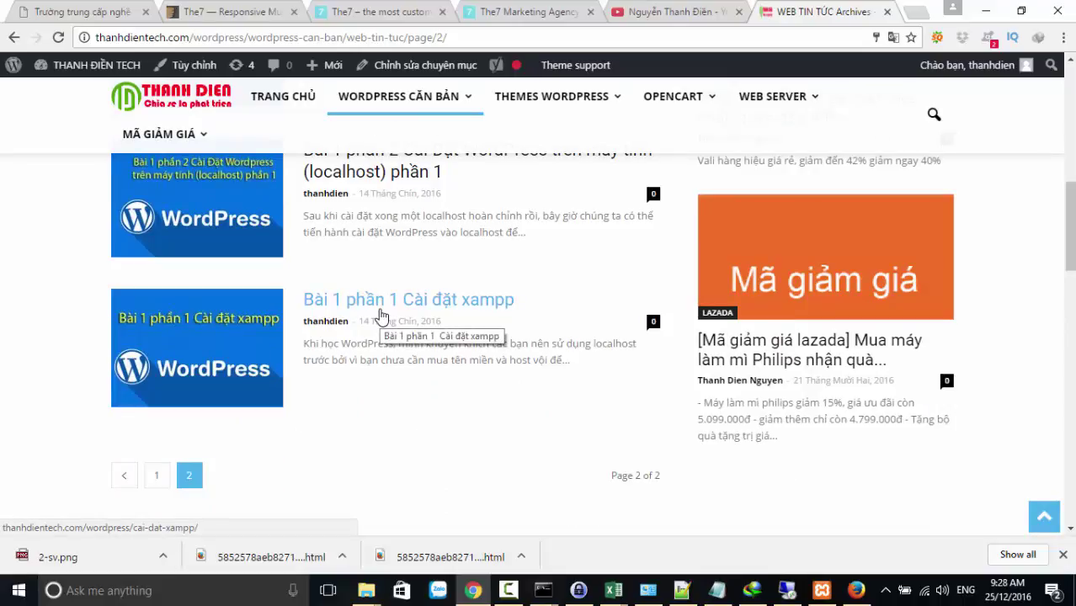
mouse_move(673, 99)
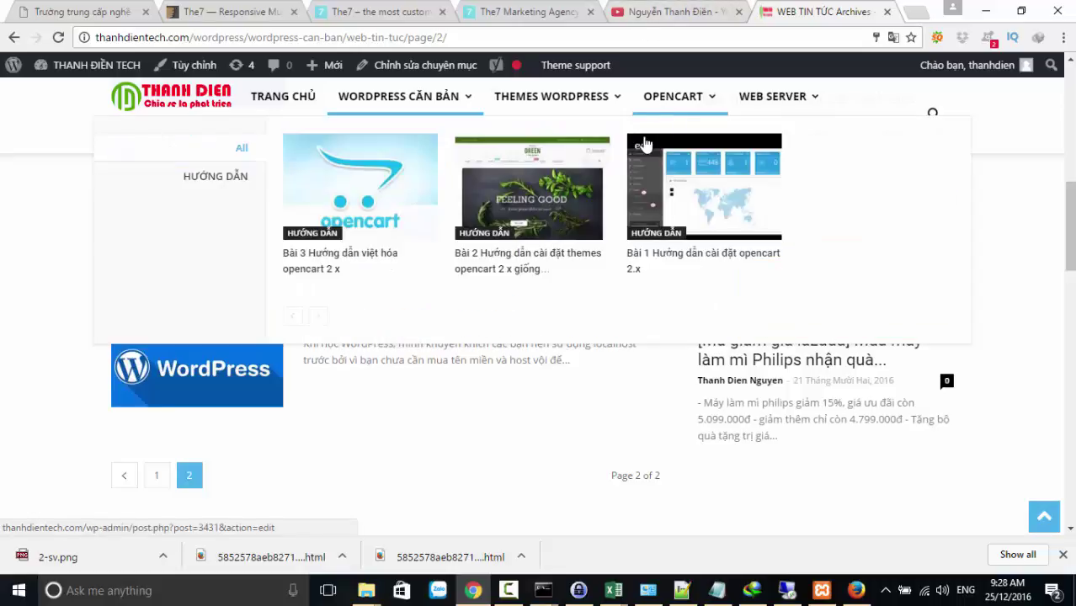
scroll(79, 343, "up", 3)
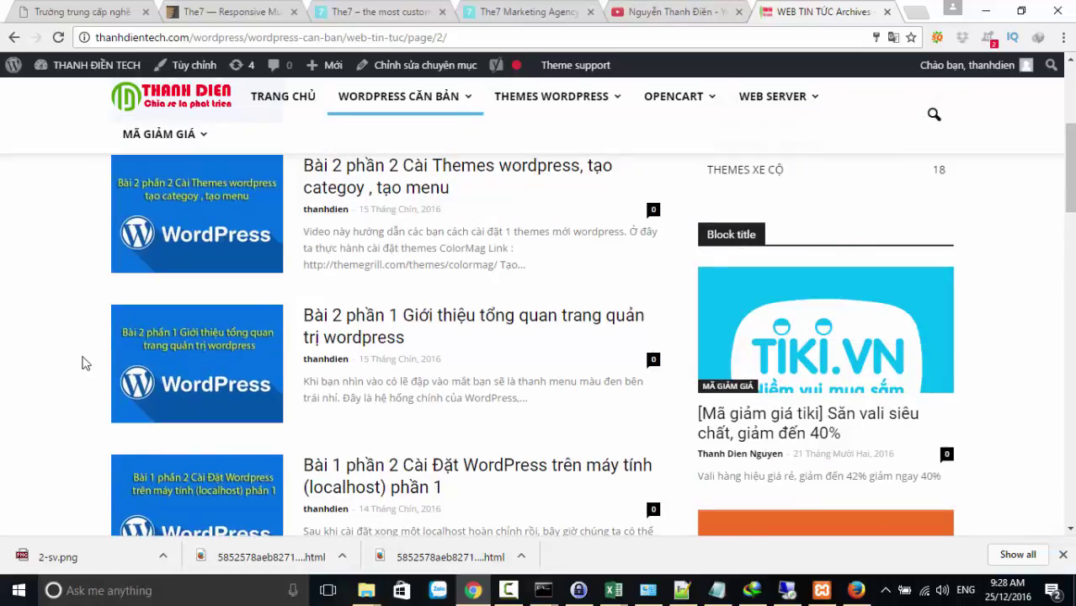
mouse_move(711, 99)
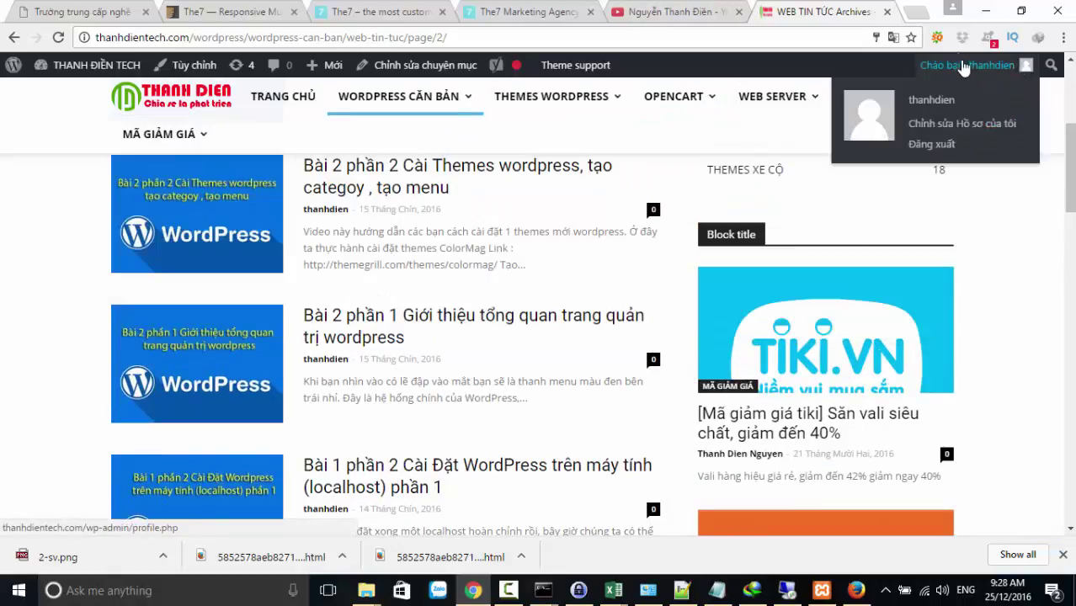
left_click(915, 13)
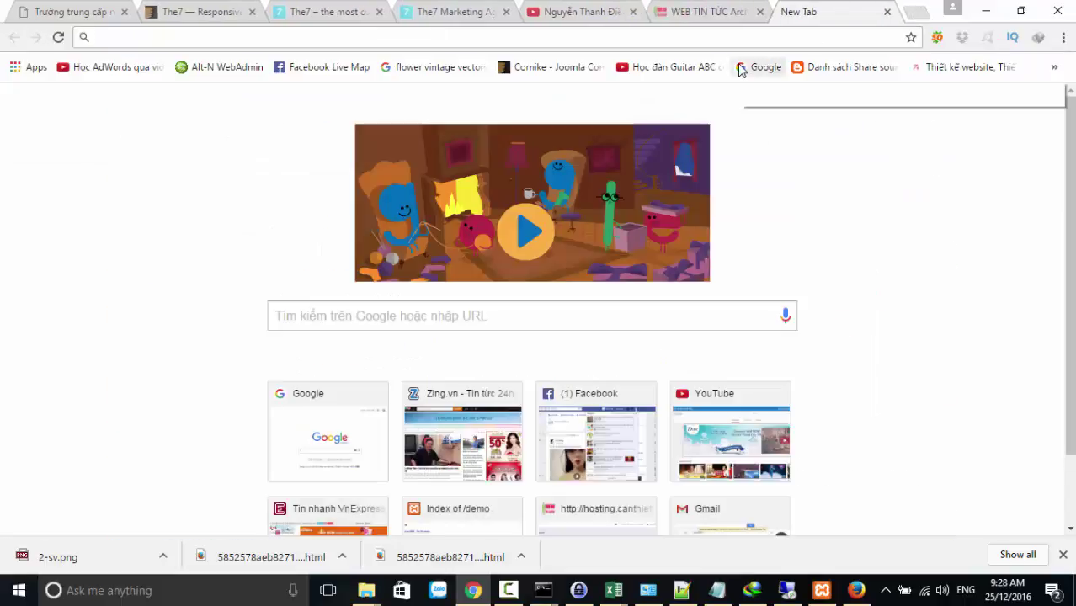
Search Google for wordpress.org and open the official WordPress.org site
type("www.google.com")
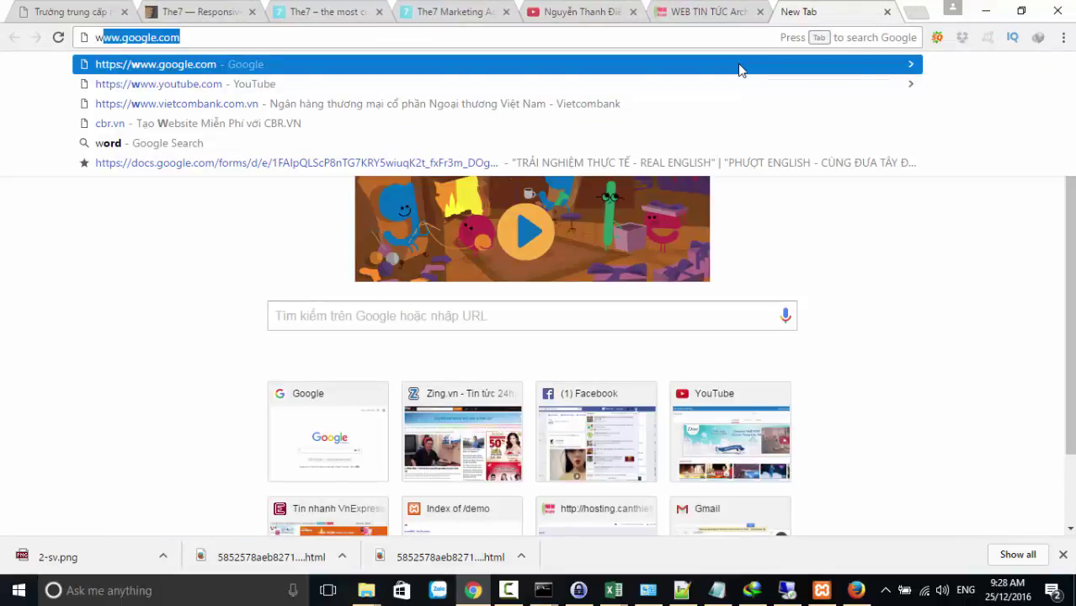
key("Return")
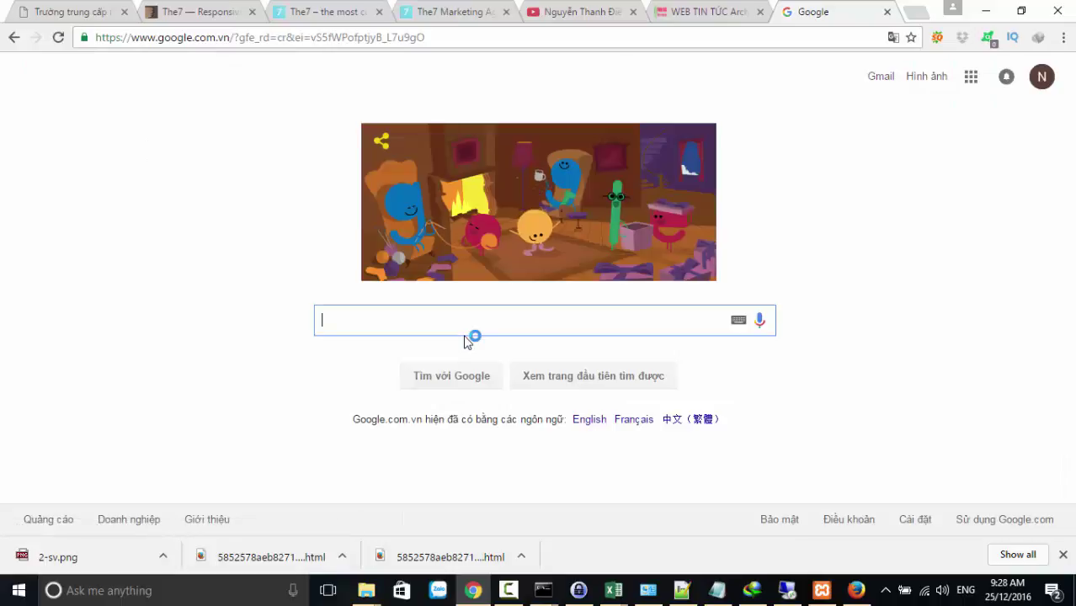
type("word")
key("Down")
key("Return")
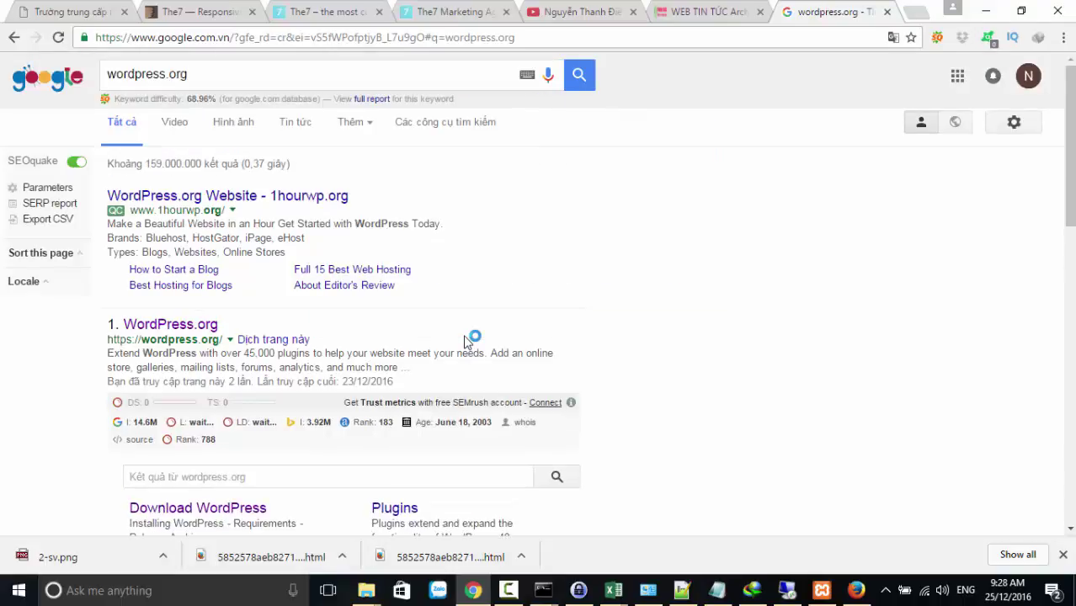
left_click(177, 328)
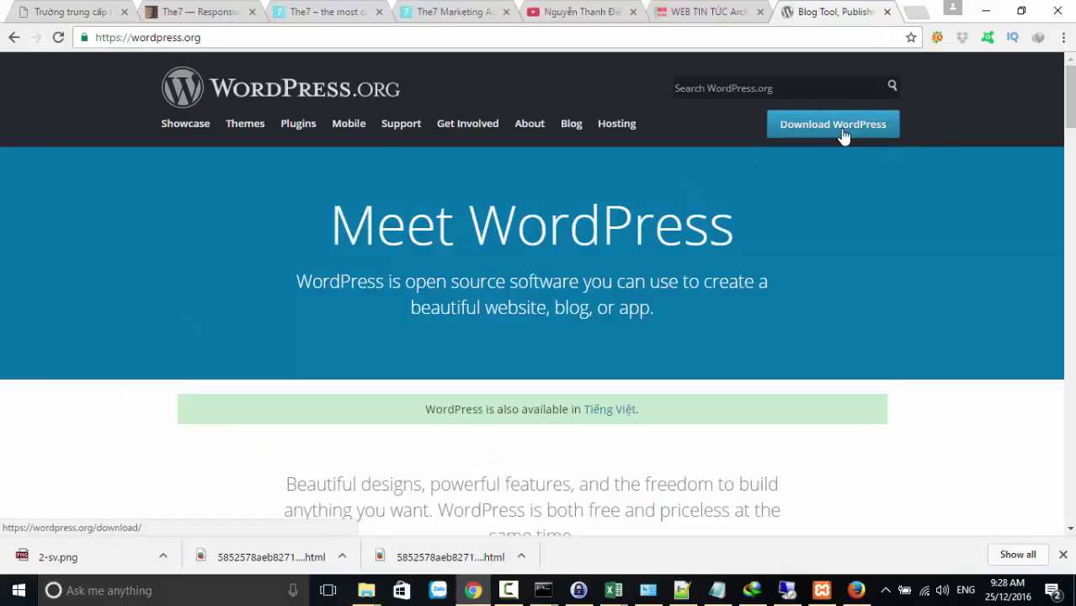
Go to the WordPress 4.7 download page, cancel the duplicate download, and bring up Internet Download Manager
left_click(844, 136)
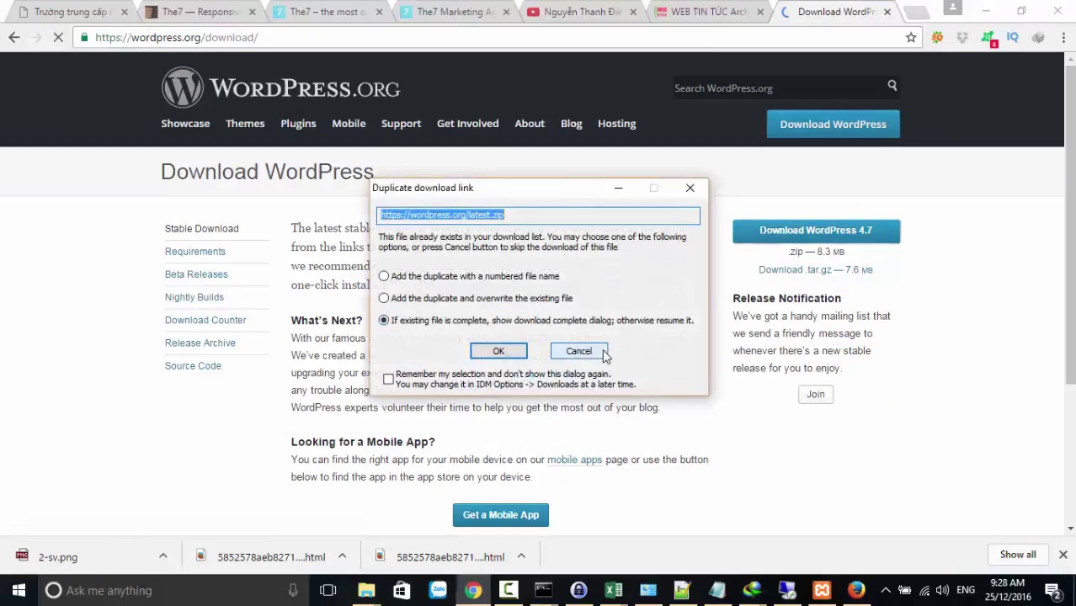
left_click(590, 351)
left_click(887, 581)
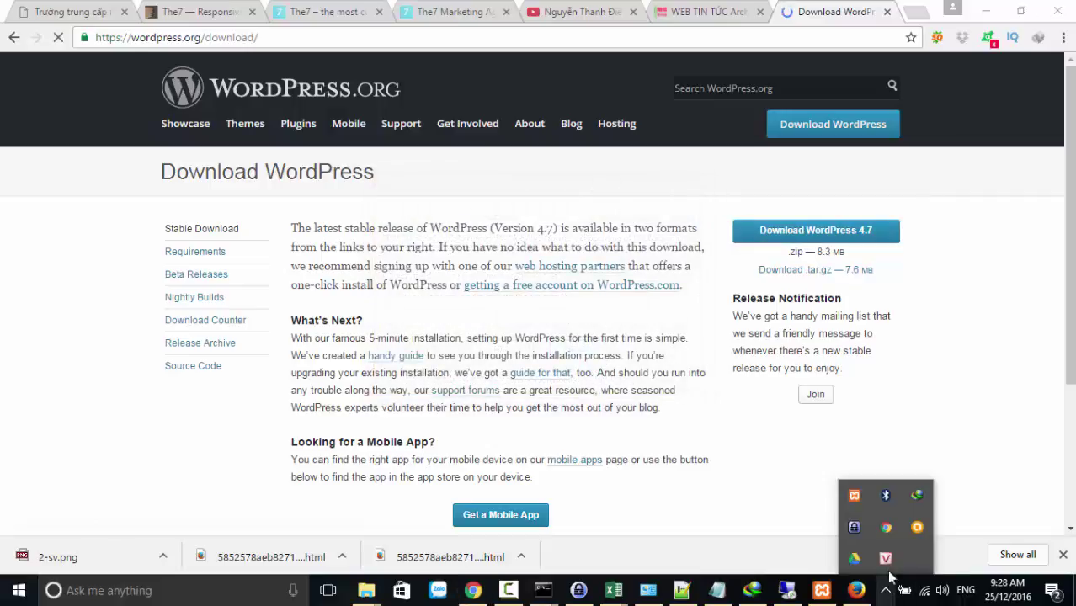
left_click(915, 497)
Open the Downloads\Compressed folder holding wordpress-4.7.zip from IDM's download list
right_click(409, 431)
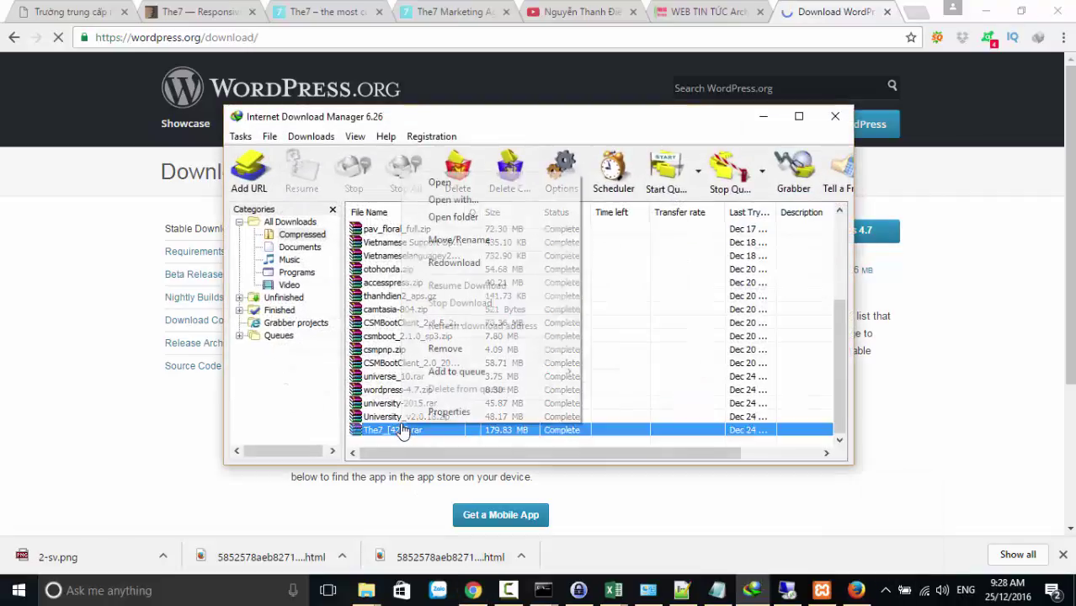
left_click(360, 379)
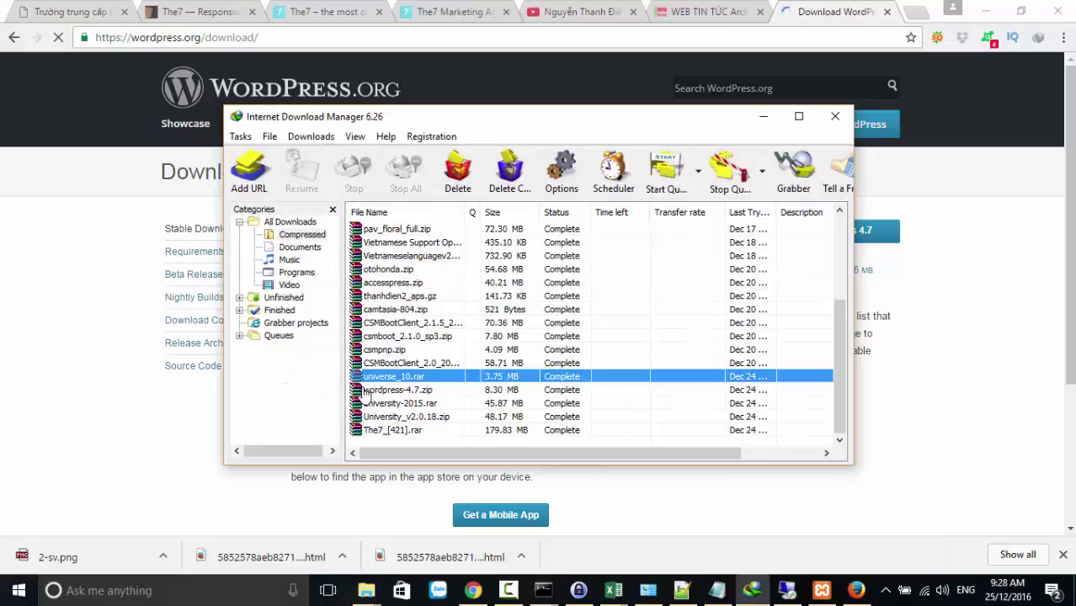
left_click(388, 431)
key("Up")
key("Up")
key("Up")
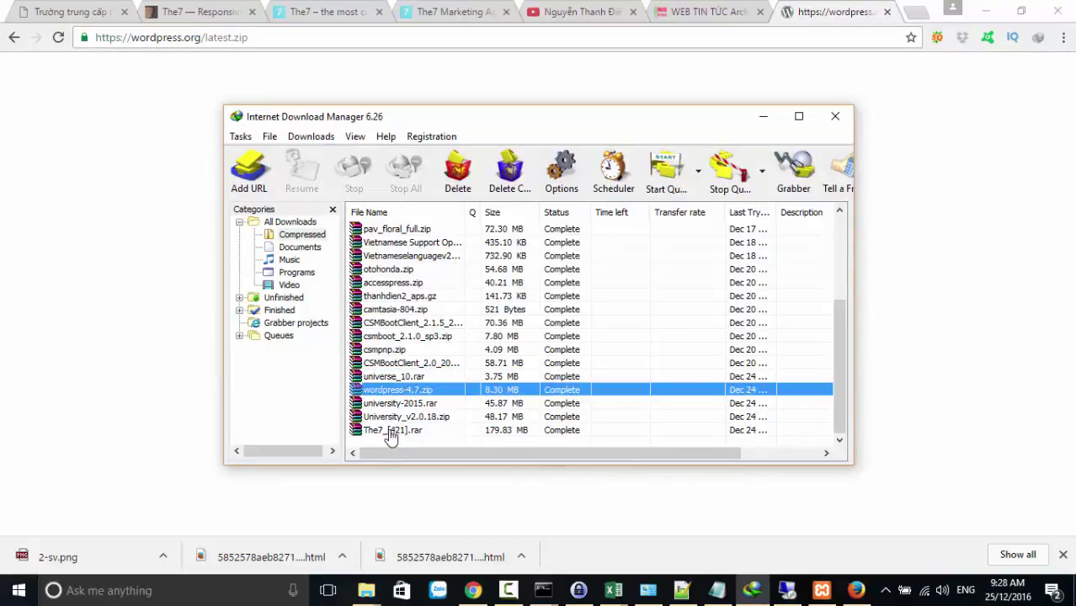
right_click(401, 392)
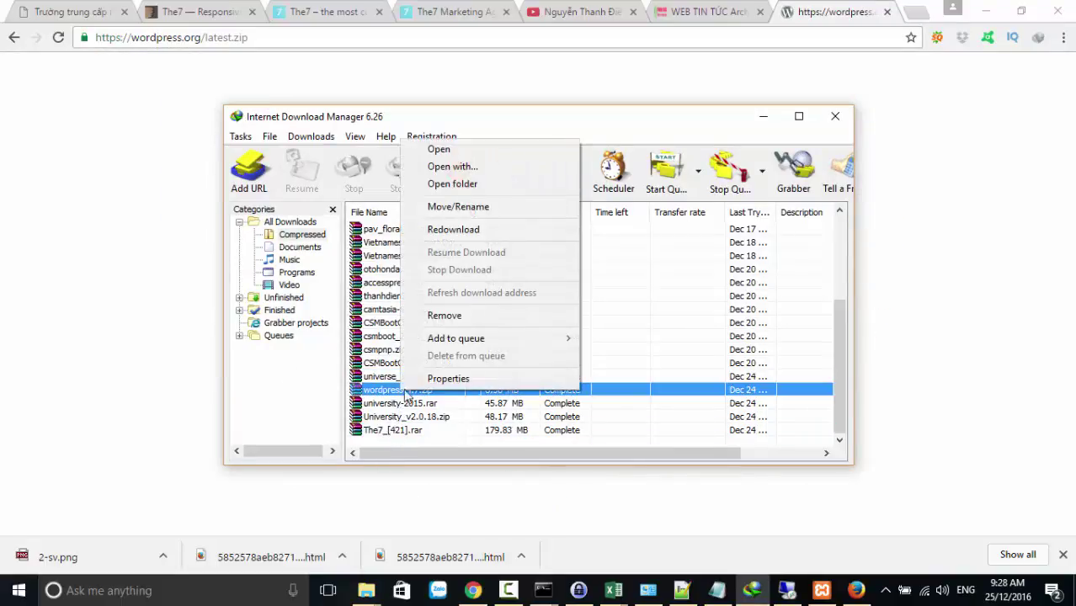
left_click(455, 184)
right_click(274, 149)
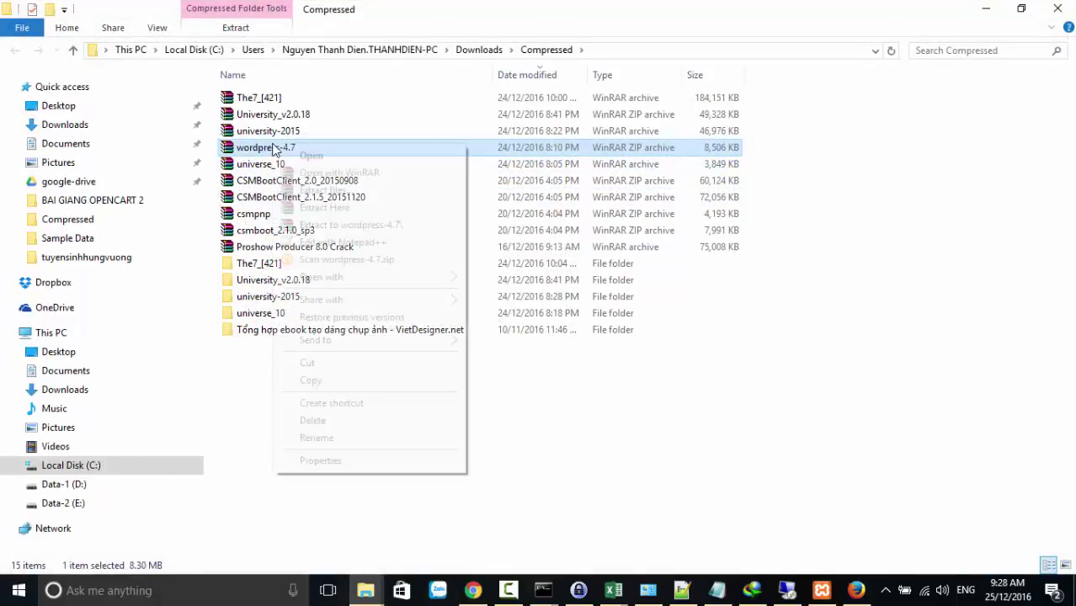
Extract wordpress-4.7.zip and copy all 19 items from its inner wordpress folder
left_click(336, 223)
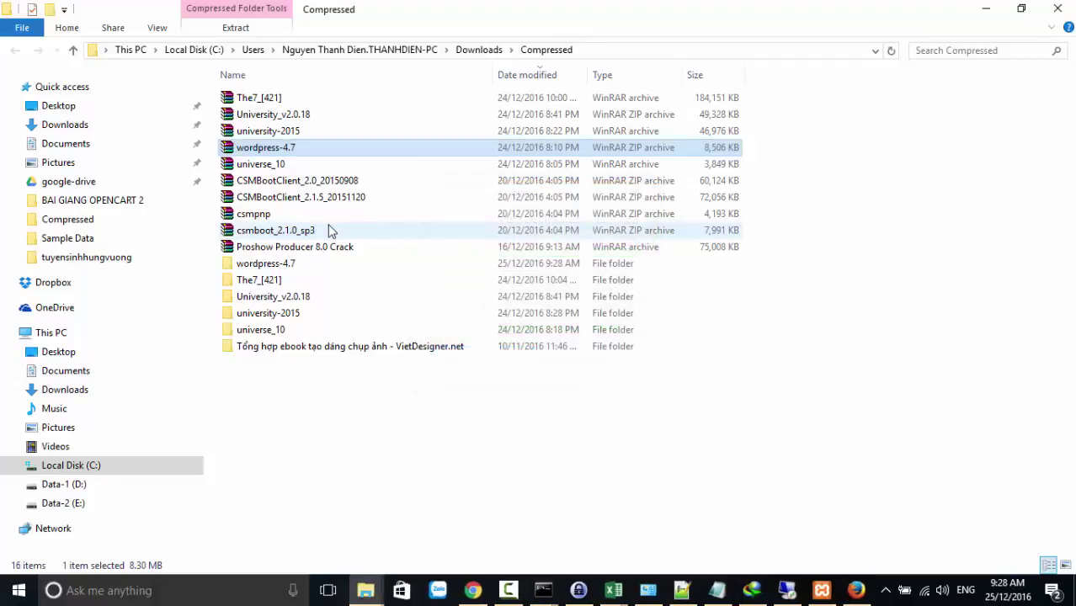
double_click(269, 265)
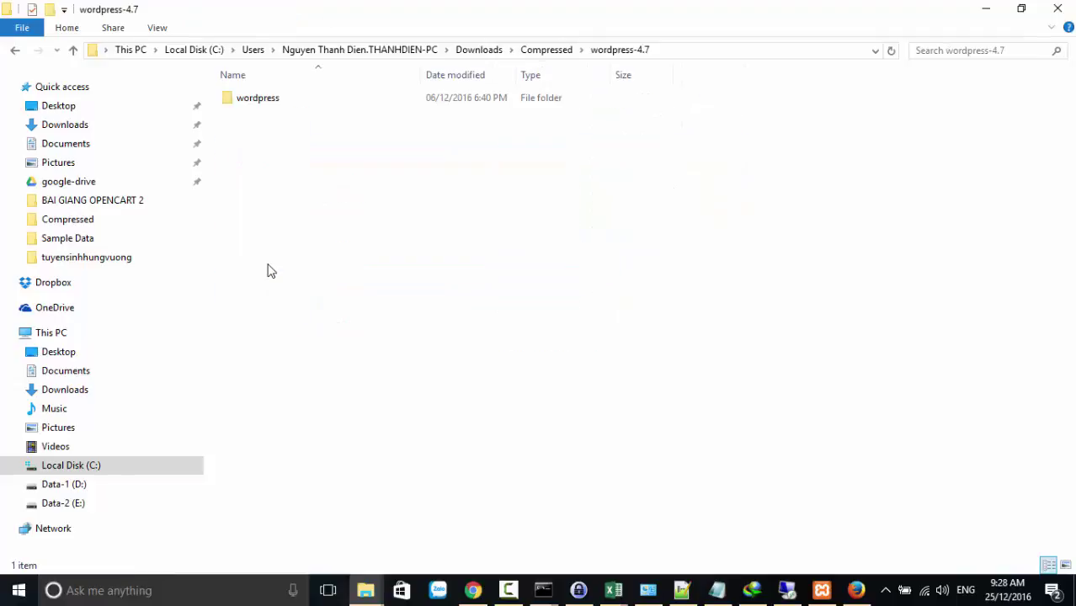
double_click(258, 103)
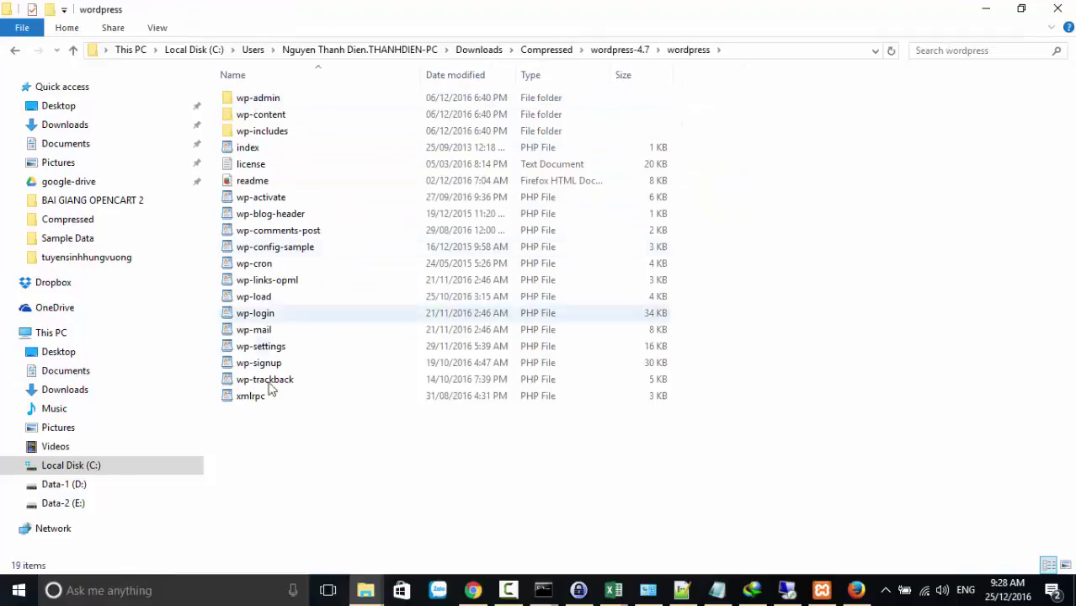
left_click_drag(264, 472, 492, 30)
right_click(384, 145)
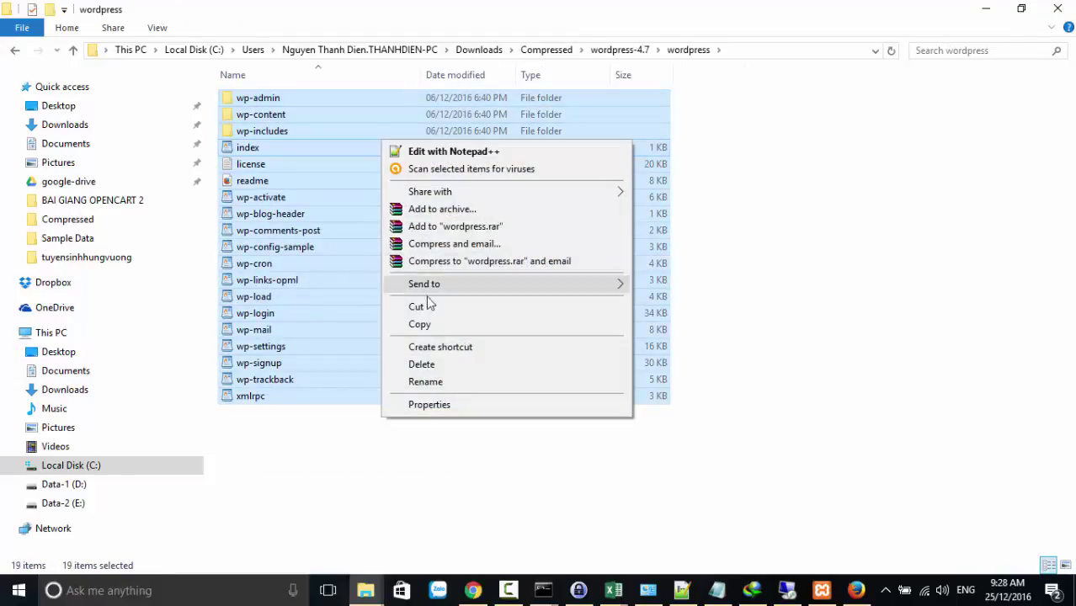
left_click(421, 323)
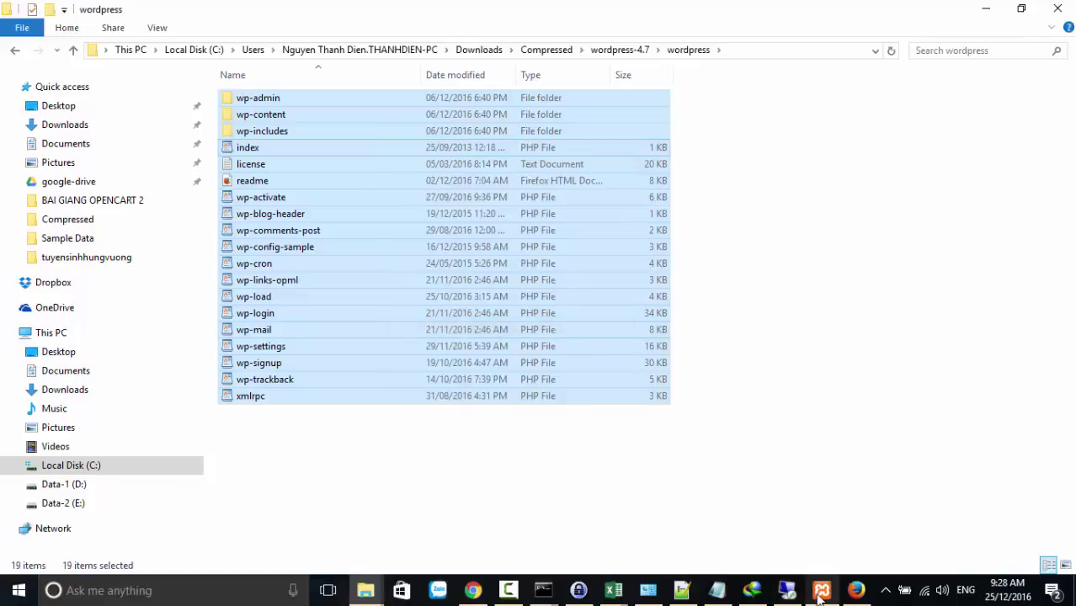
left_click(821, 592)
Create a new folder named webtruonghoc inside xampp\htdocs\demo
left_click(933, 292)
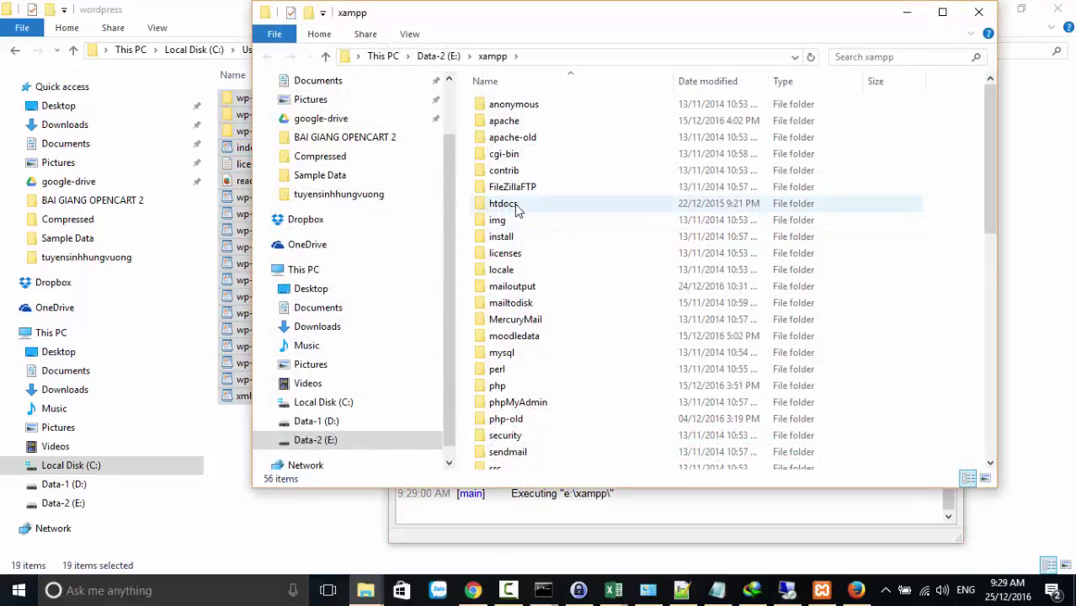
double_click(505, 204)
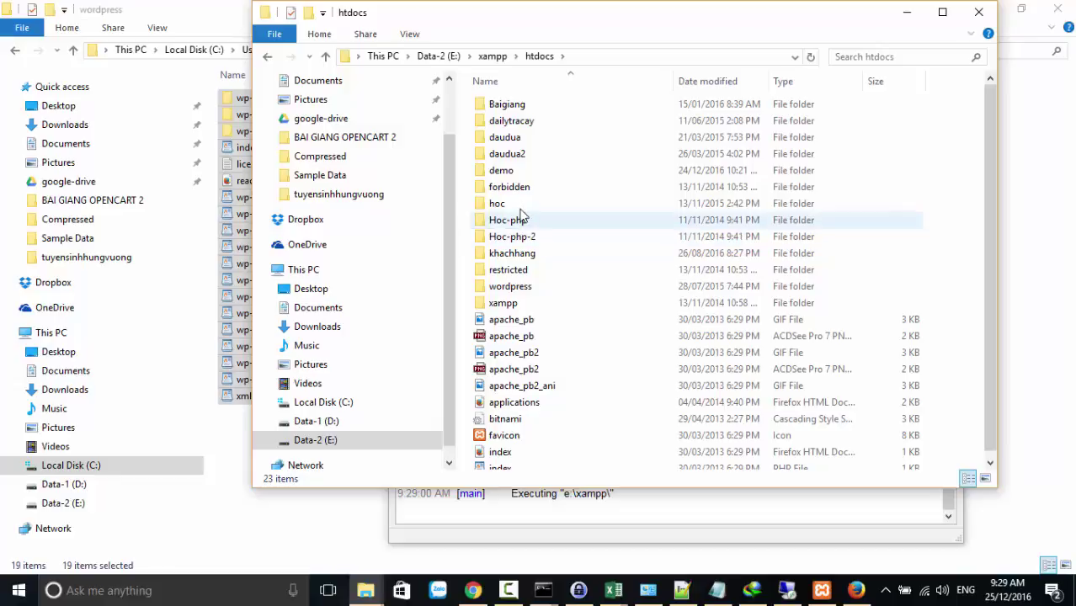
double_click(503, 171)
scroll(636, 313, "down", 4)
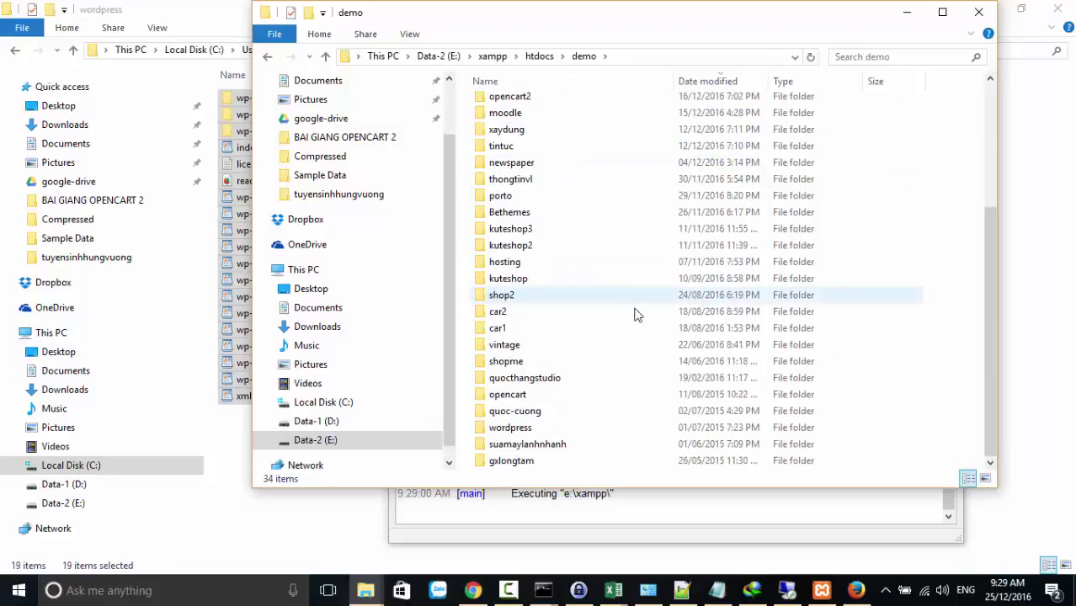
right_click(853, 247)
mouse_move(891, 433)
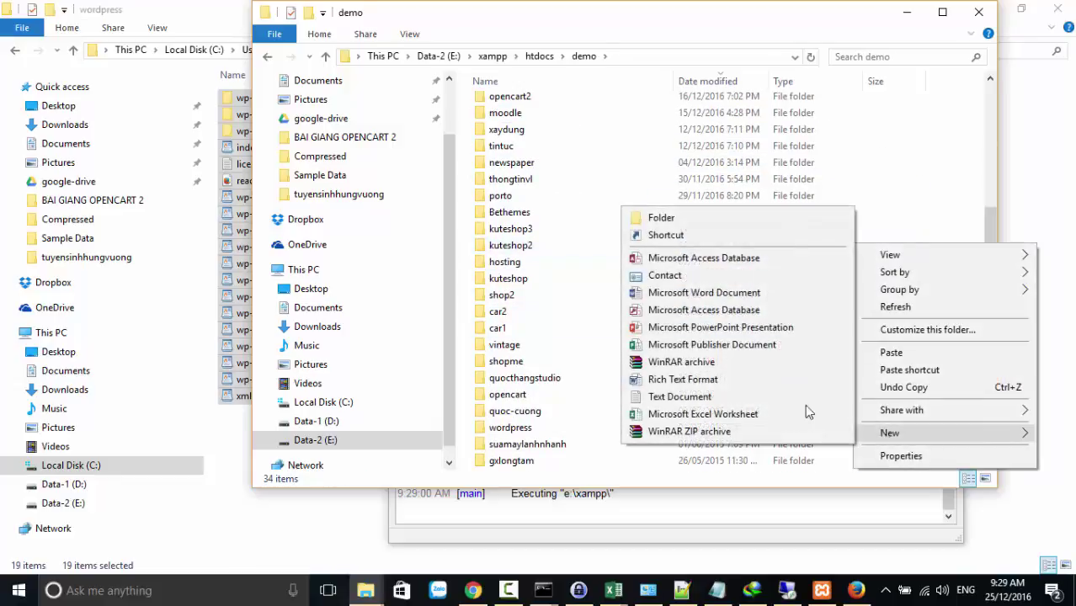
left_click(653, 216)
type("webtruongh")
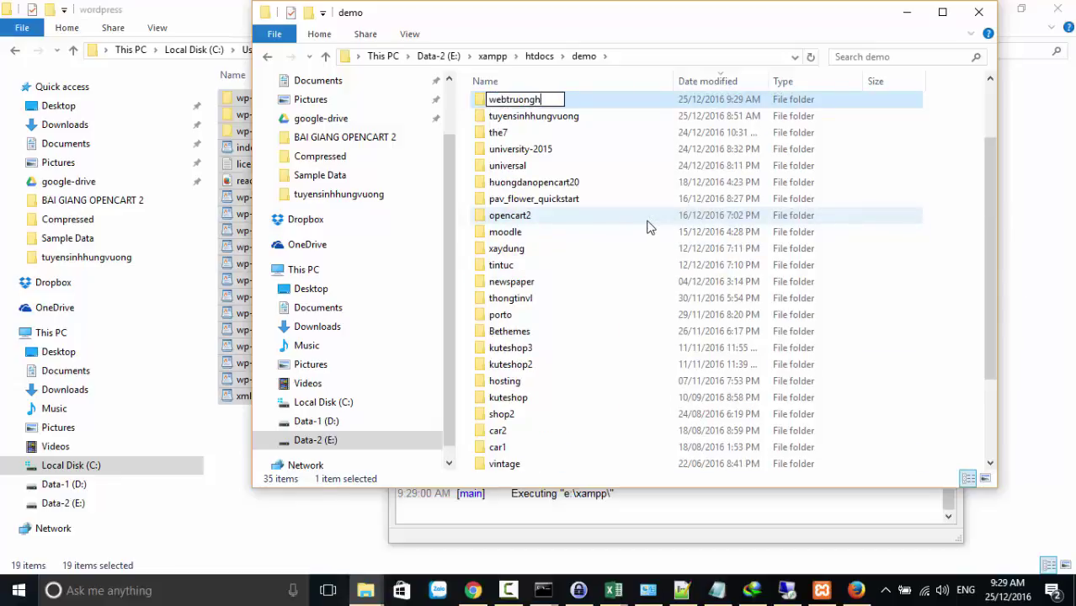
key("Return")
key("Return")
Paste the copied WordPress files into the webtruonghoc folder
right_click(600, 204)
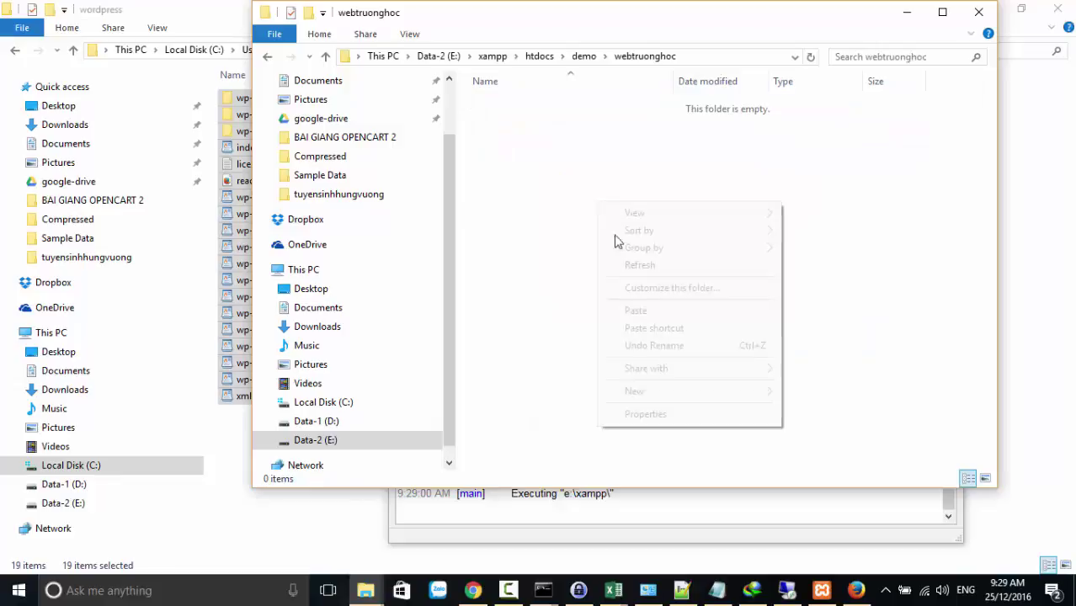
left_click(638, 316)
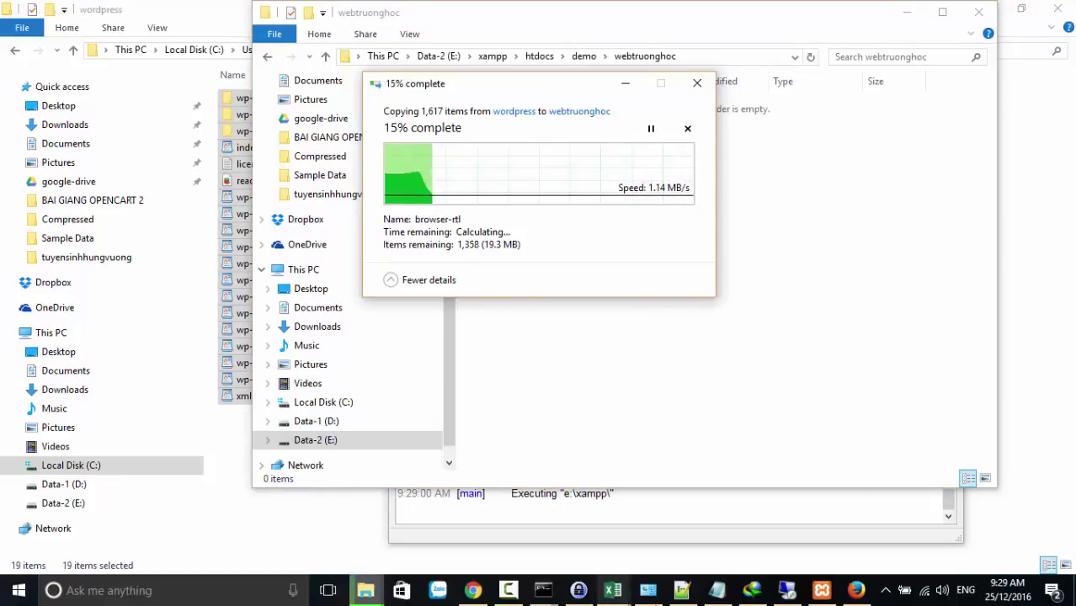
left_click(853, 592)
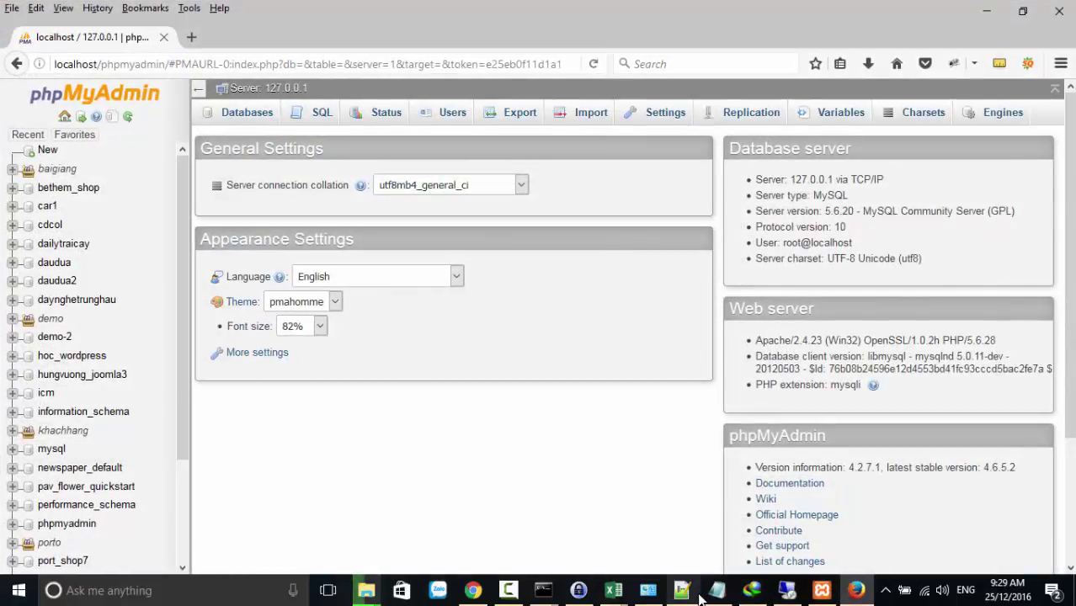
At localhost/phpmyadmin, create the demo_webtruonghoc database, copying its name for later
left_click(822, 592)
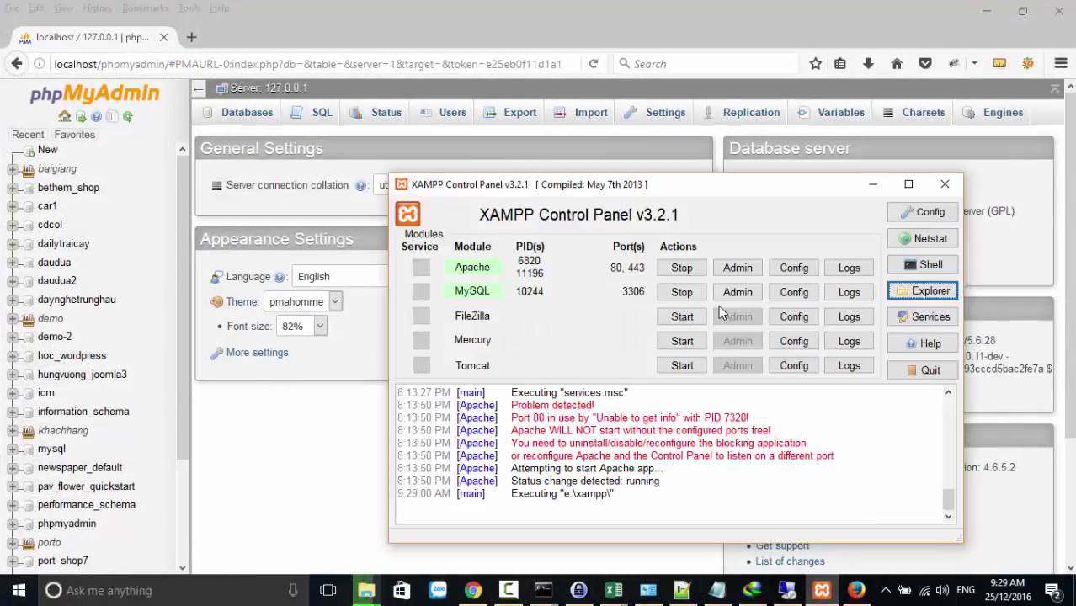
left_click(172, 65)
type("localhost/phpmyadmin/")
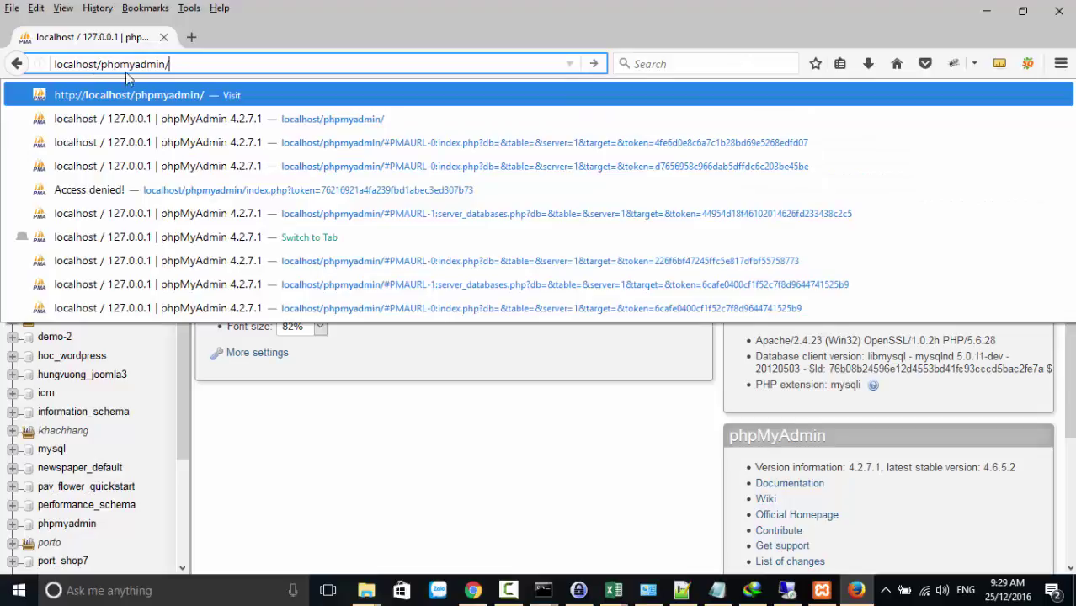
key("Return")
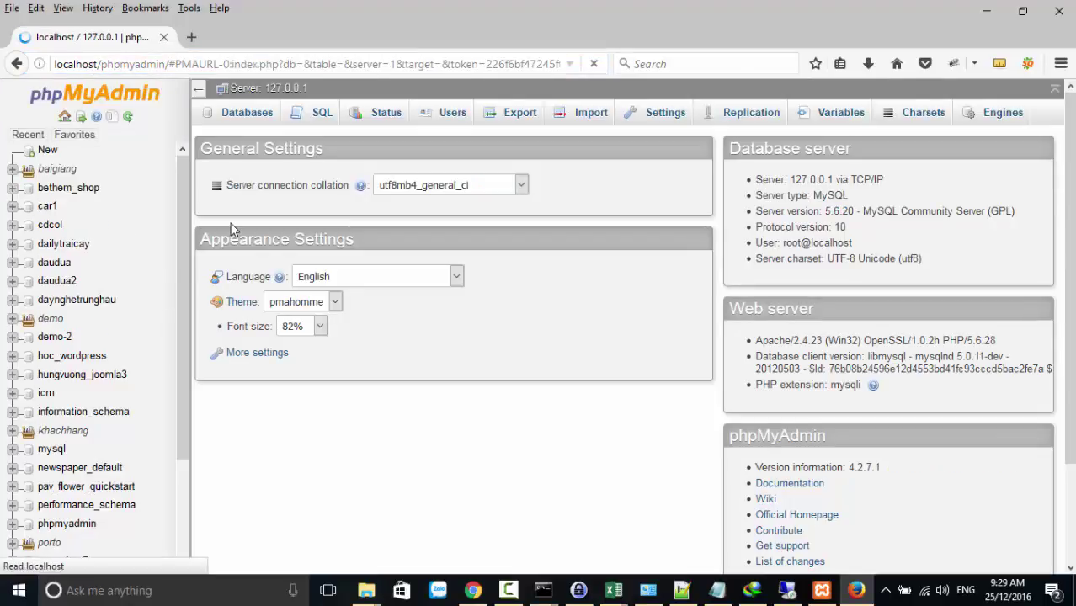
left_click(246, 119)
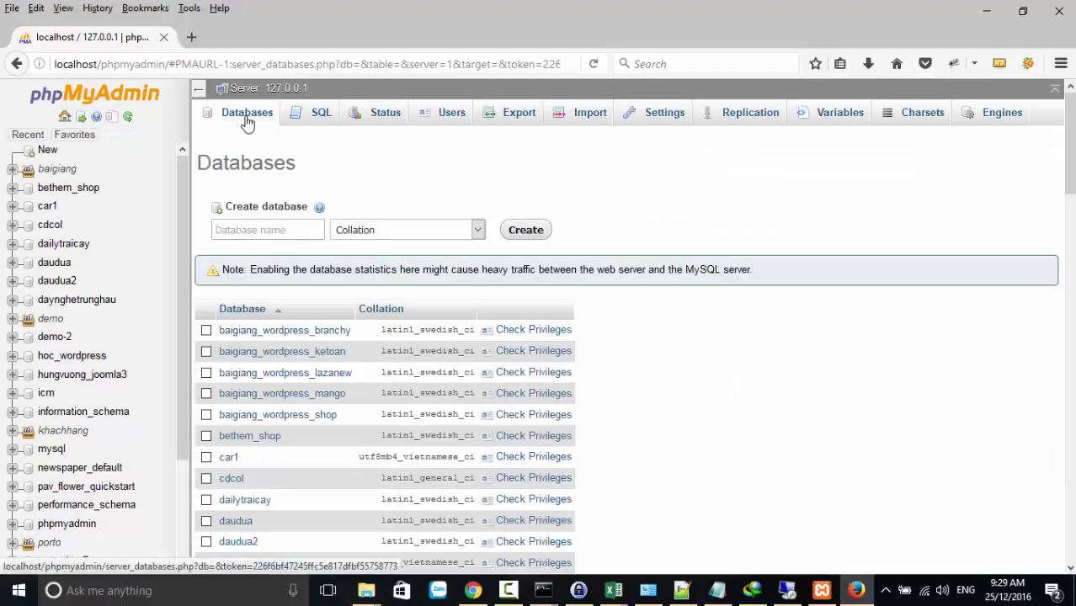
left_click(247, 233)
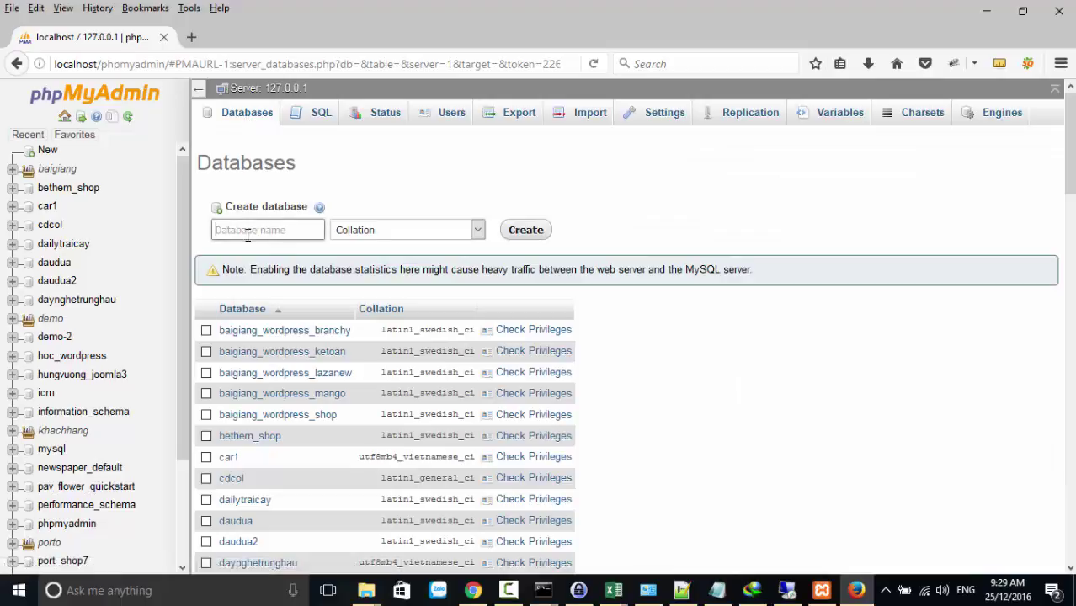
type("demo")
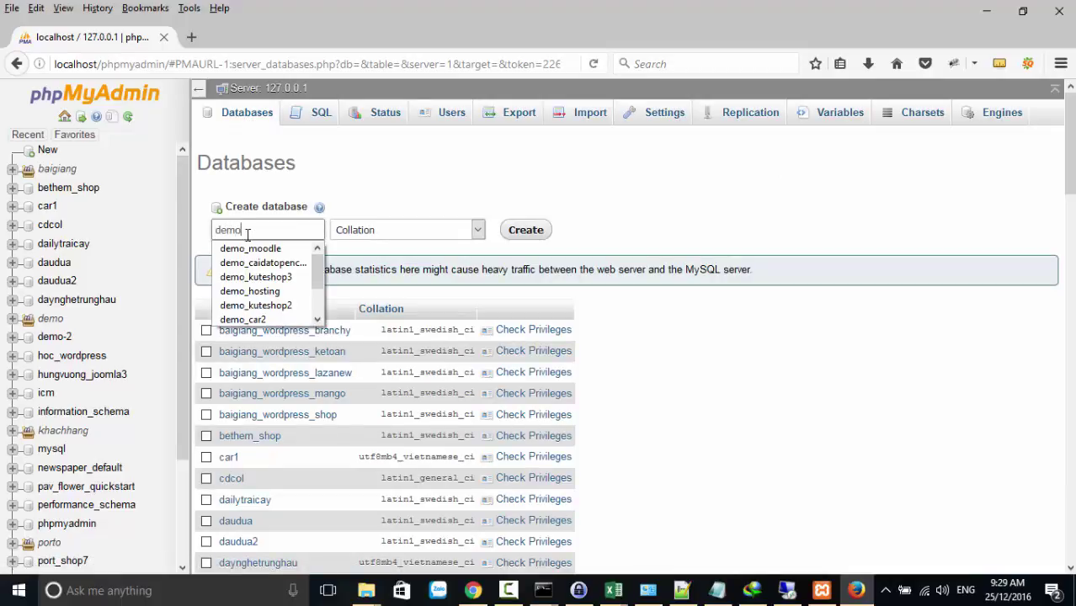
type("_webtruonghoc")
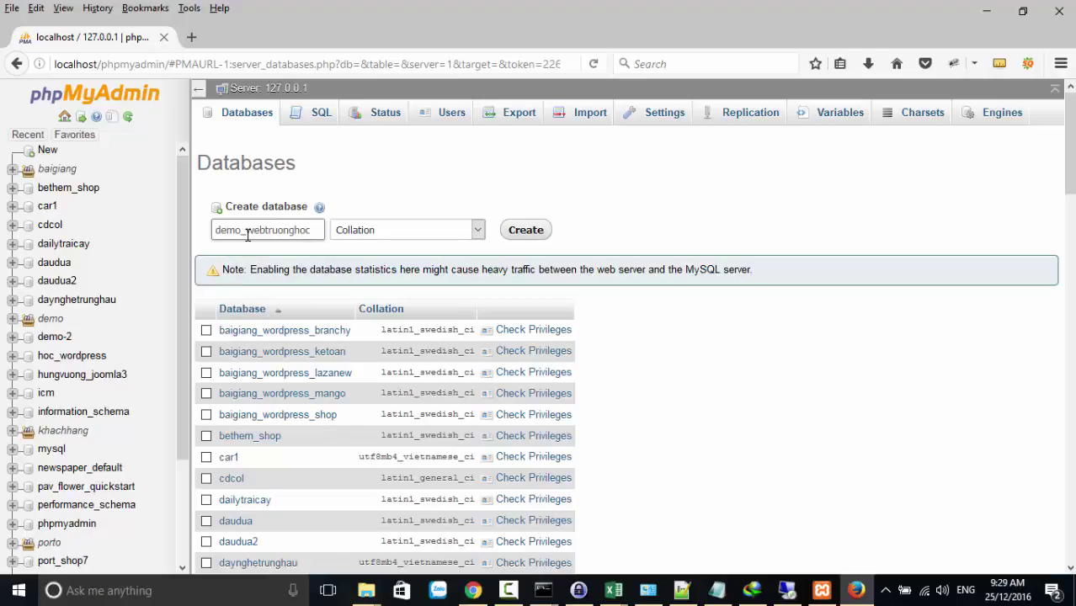
left_click_drag(311, 231, 150, 231)
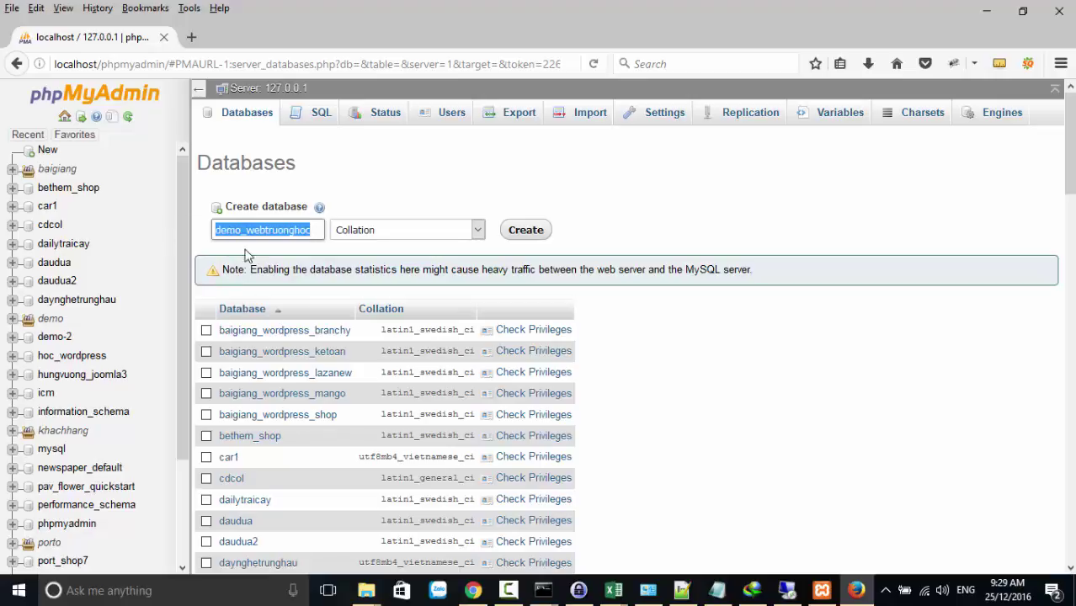
right_click(279, 236)
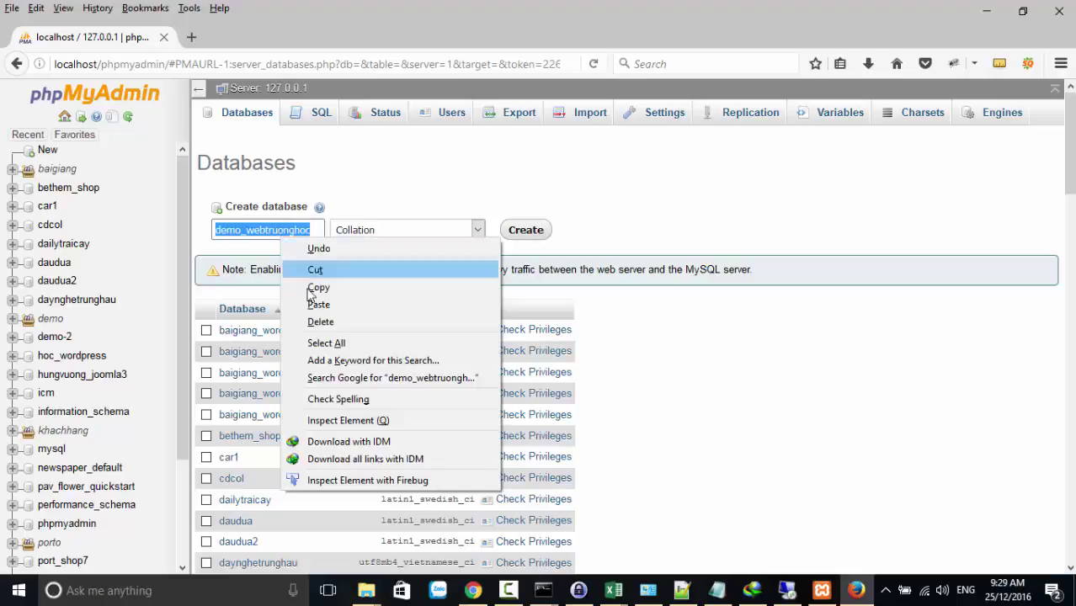
left_click(335, 287)
left_click(517, 236)
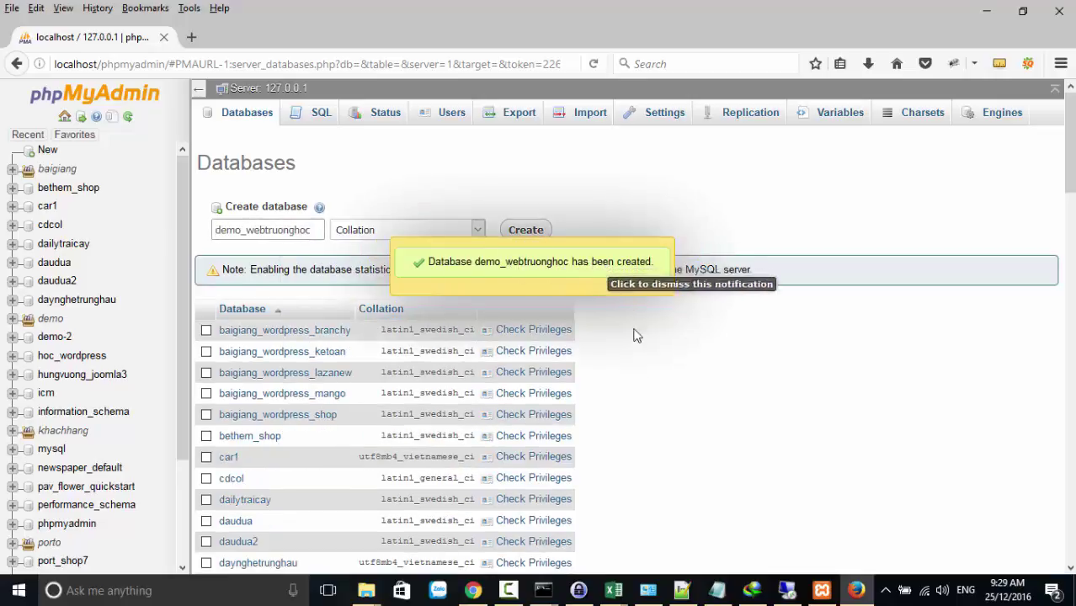
Reopen the webtruonghoc folder and select all its files
mouse_move(486, 596)
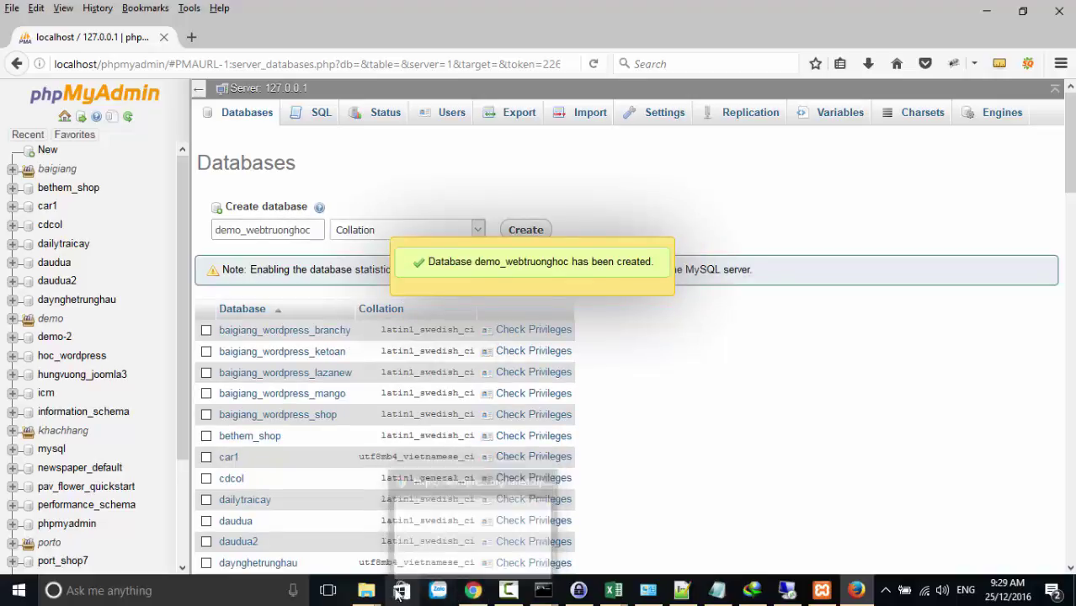
right_click(366, 591)
left_click(337, 561)
key("ctrl+a")
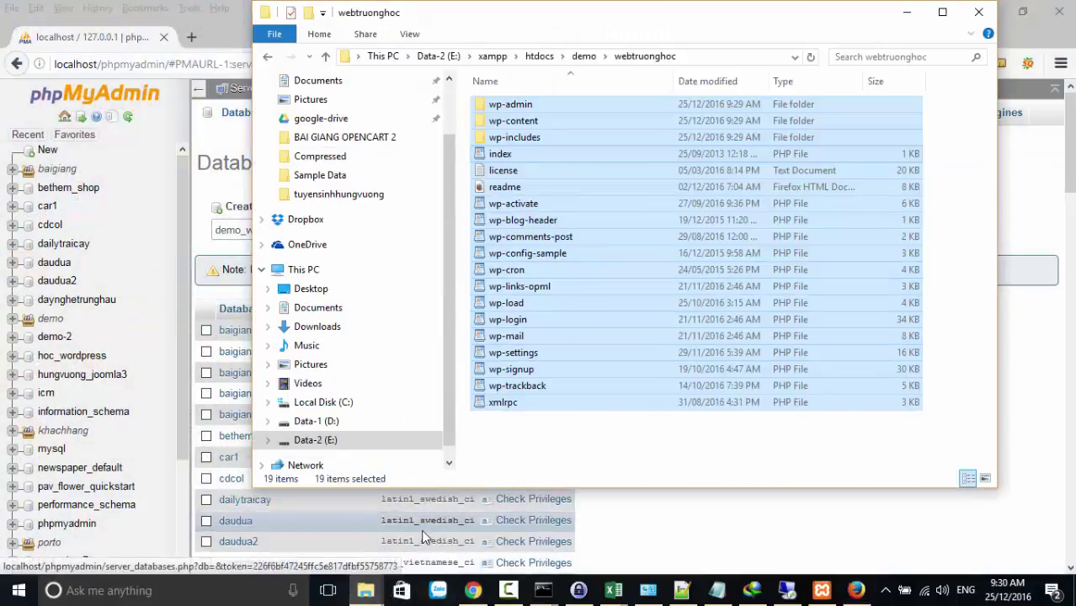
Load localhost/demo in Chrome and open the webtruonghoc/ link from the directory index
left_click(472, 590)
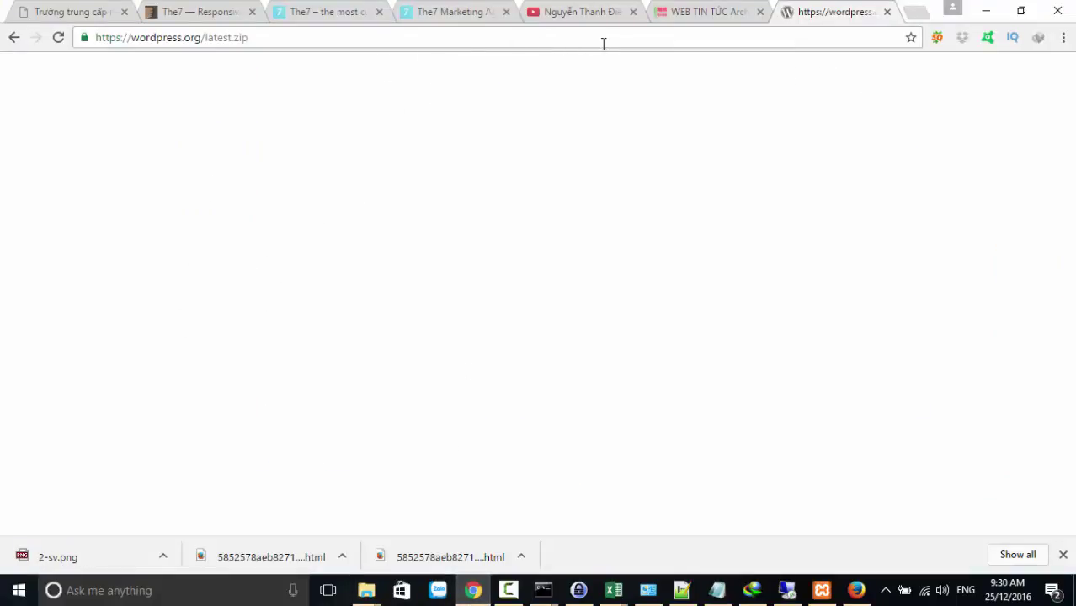
left_click(315, 44)
type("localhost/demo")
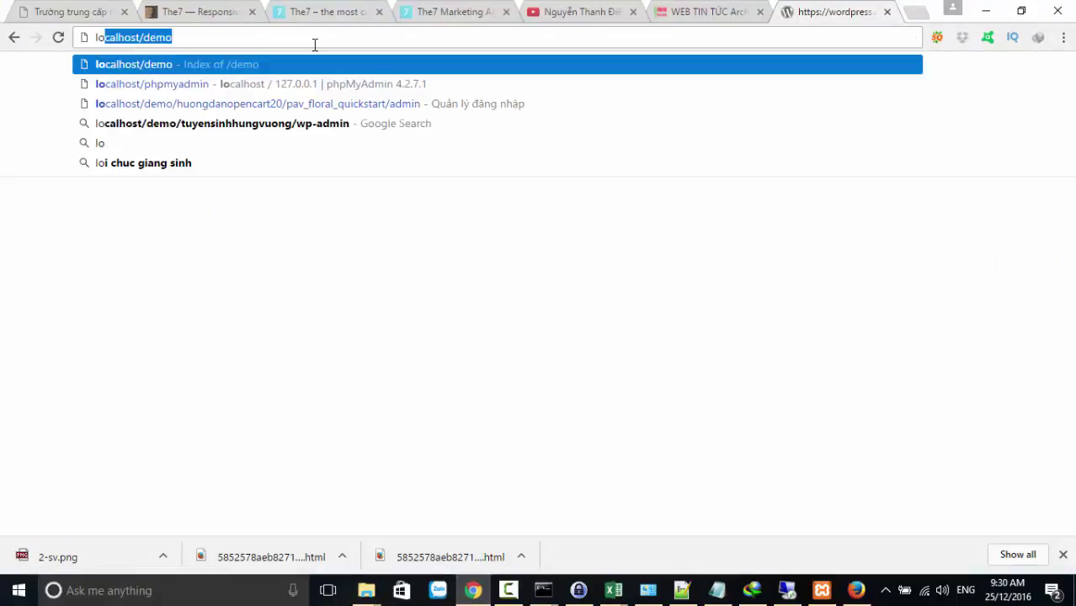
key("Return")
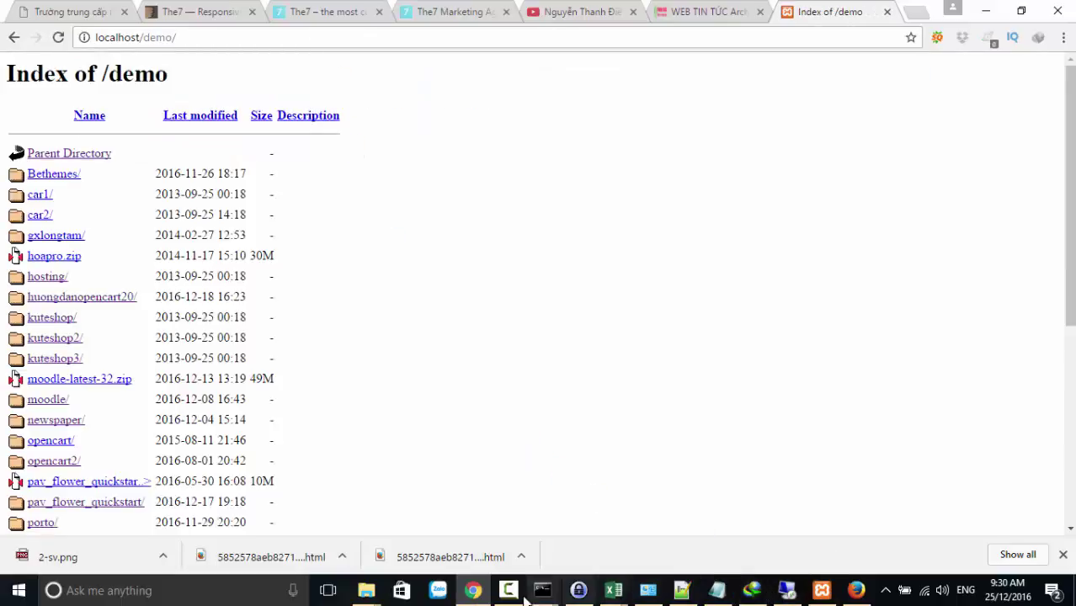
right_click(371, 592)
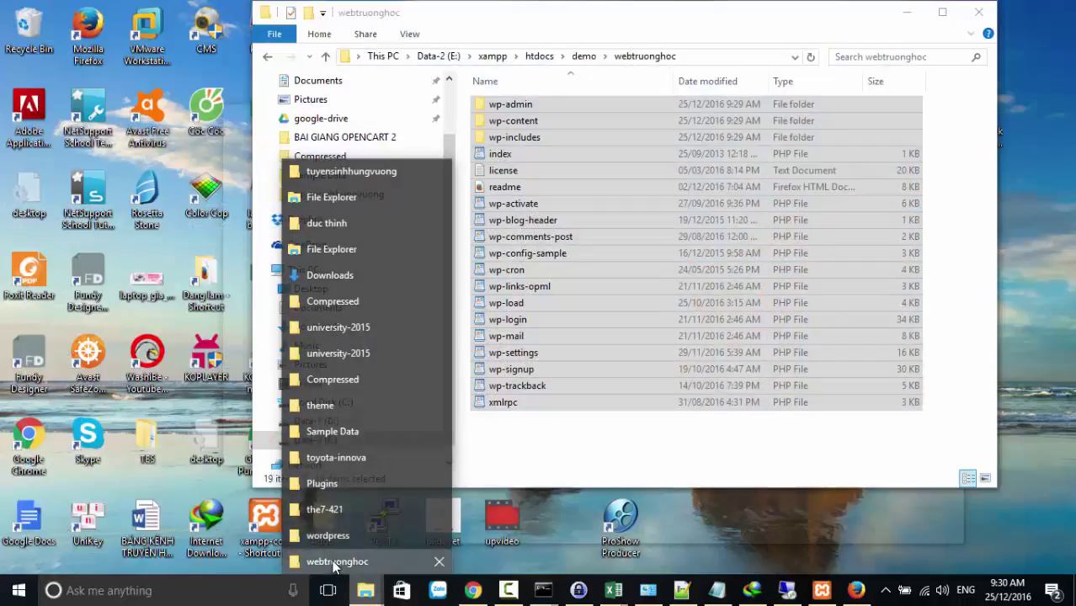
left_click(337, 562)
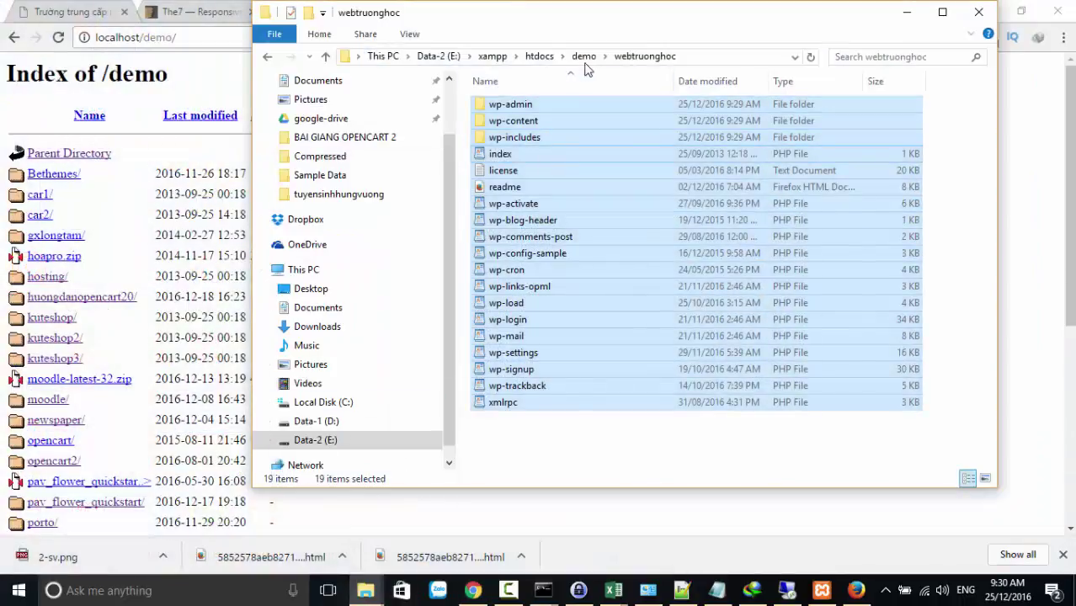
left_click(199, 88)
scroll(34, 311, "down", 5)
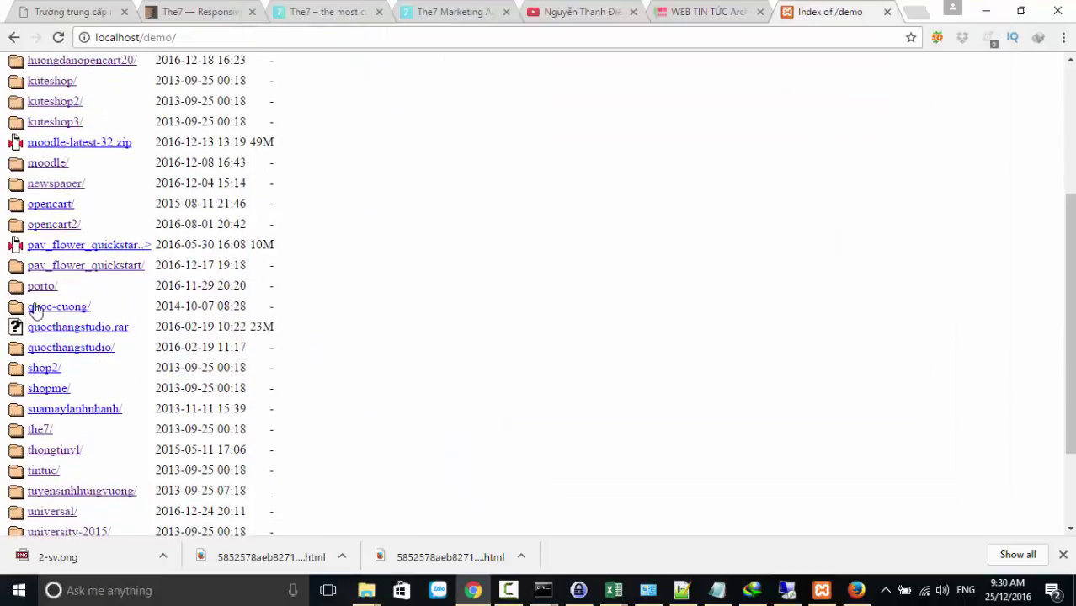
scroll(34, 312, "down", 2)
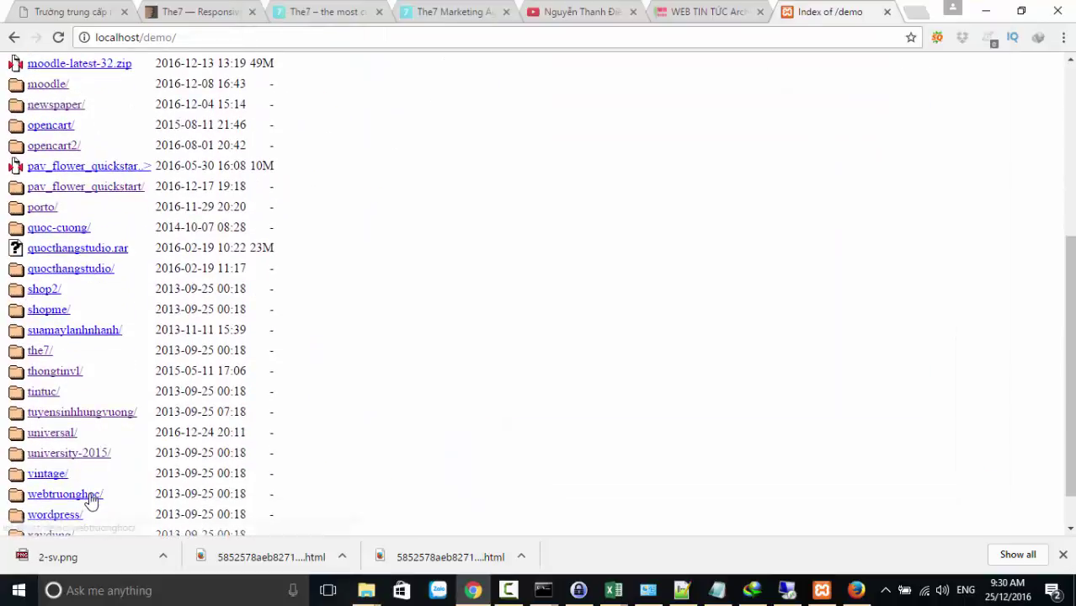
left_click(89, 497)
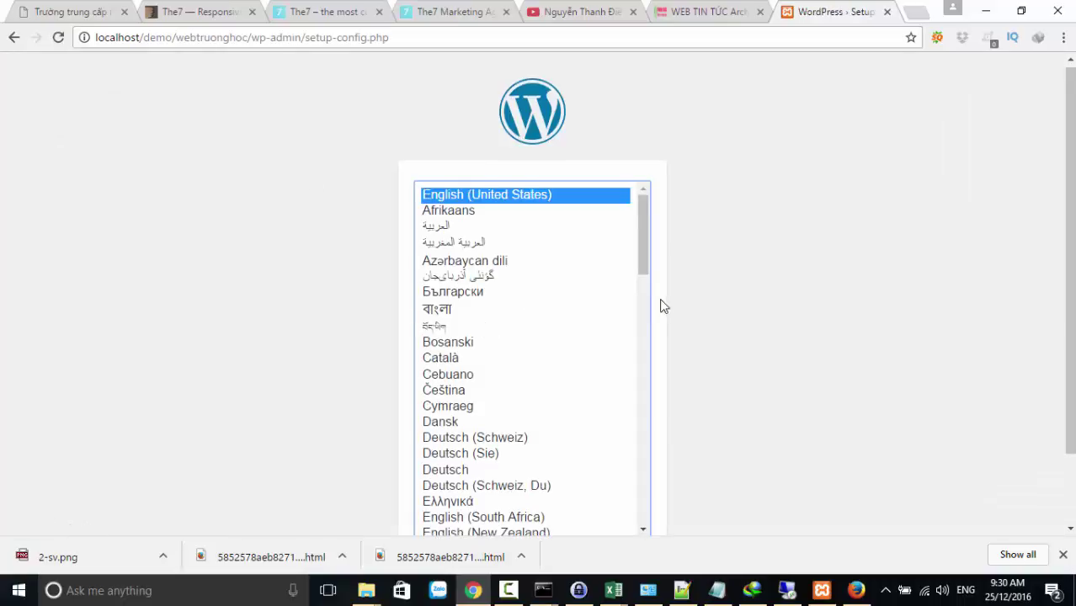
Choose Tiếng Việt as the installer language and begin the database setup
scroll(959, 307, "down", 1)
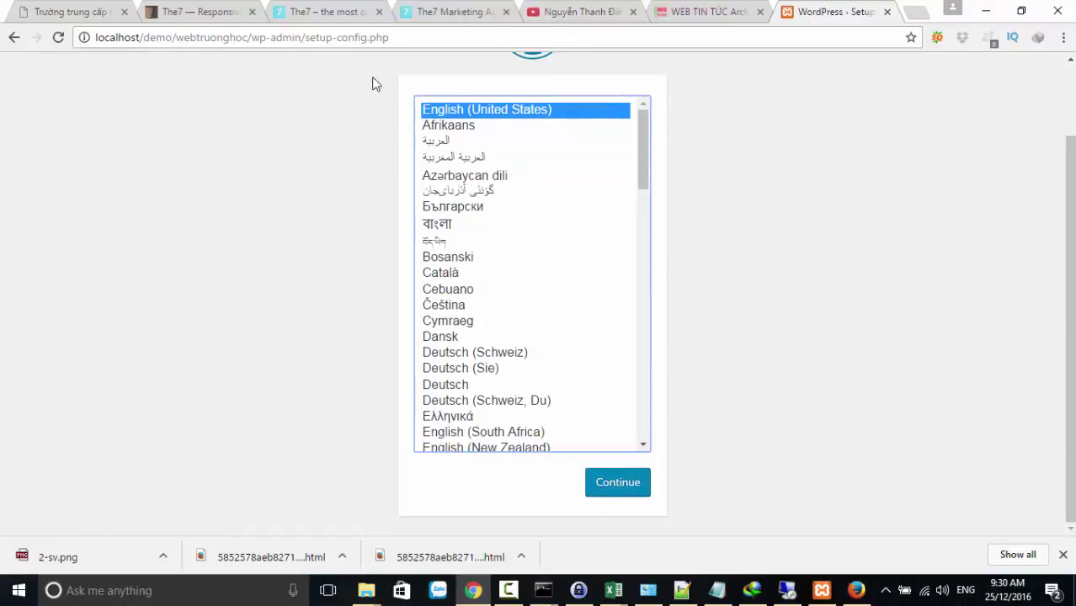
scroll(533, 402, "down", 15)
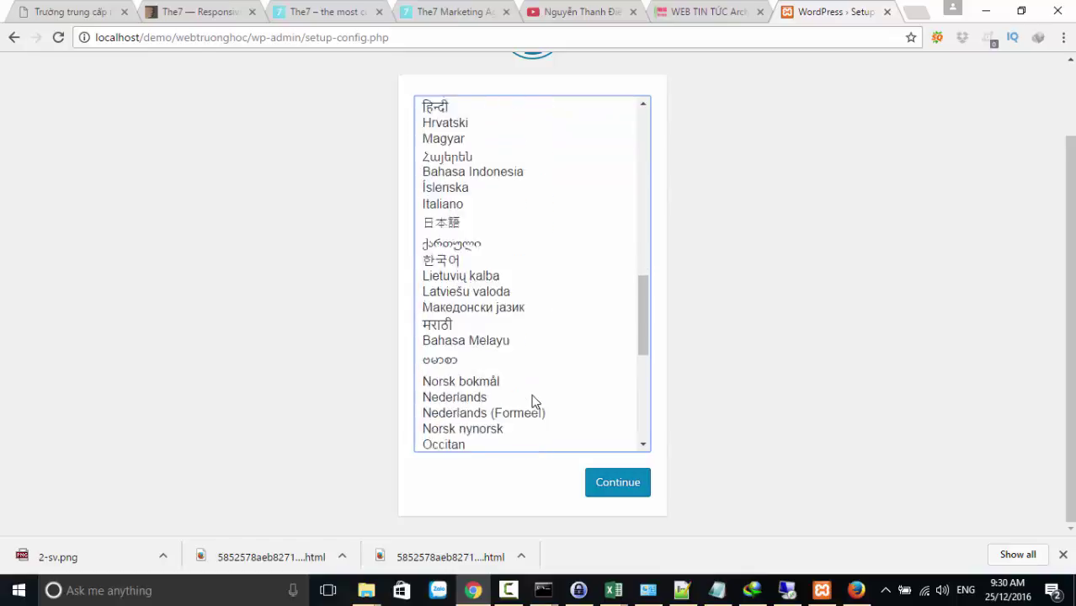
left_click(469, 384)
left_click(617, 482)
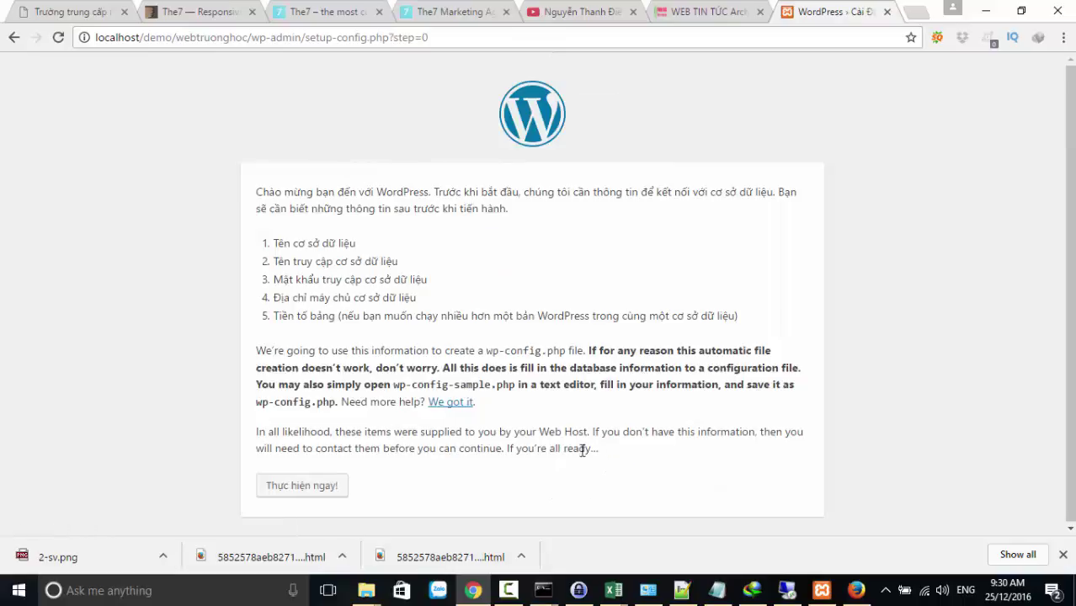
left_click(324, 491)
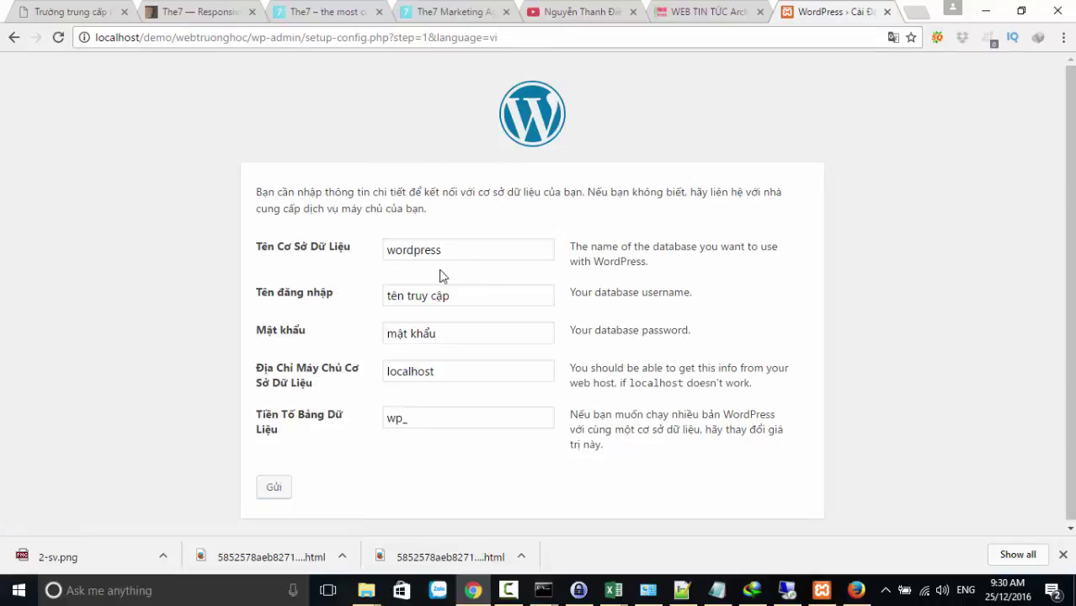
Enter database demo_webtruonghoc, username root and an empty password, then submit
left_click_drag(452, 256, 364, 254)
key("ctrl+v")
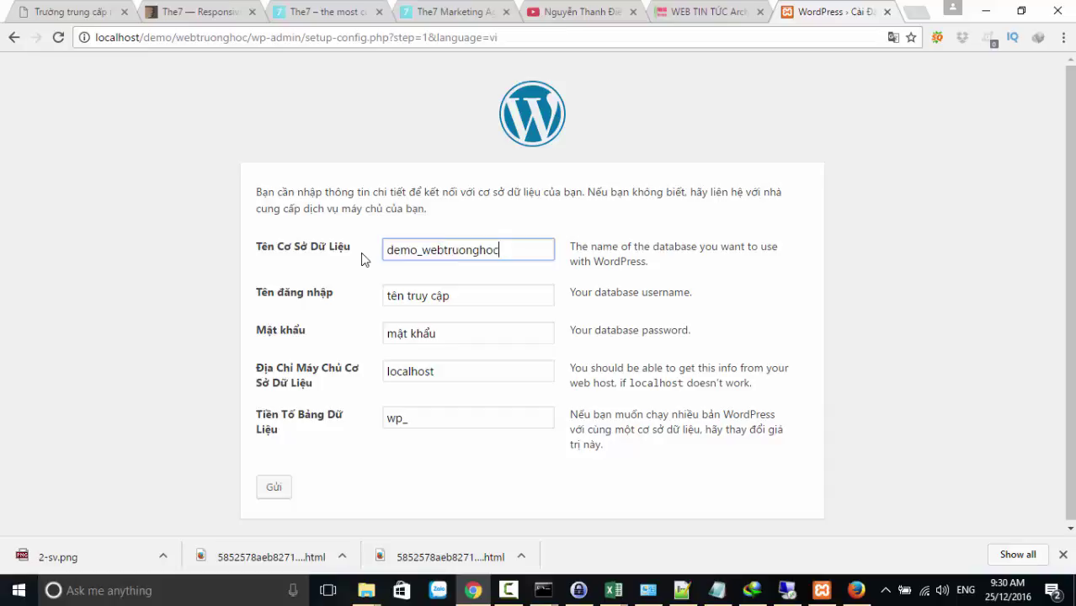
left_click(855, 590)
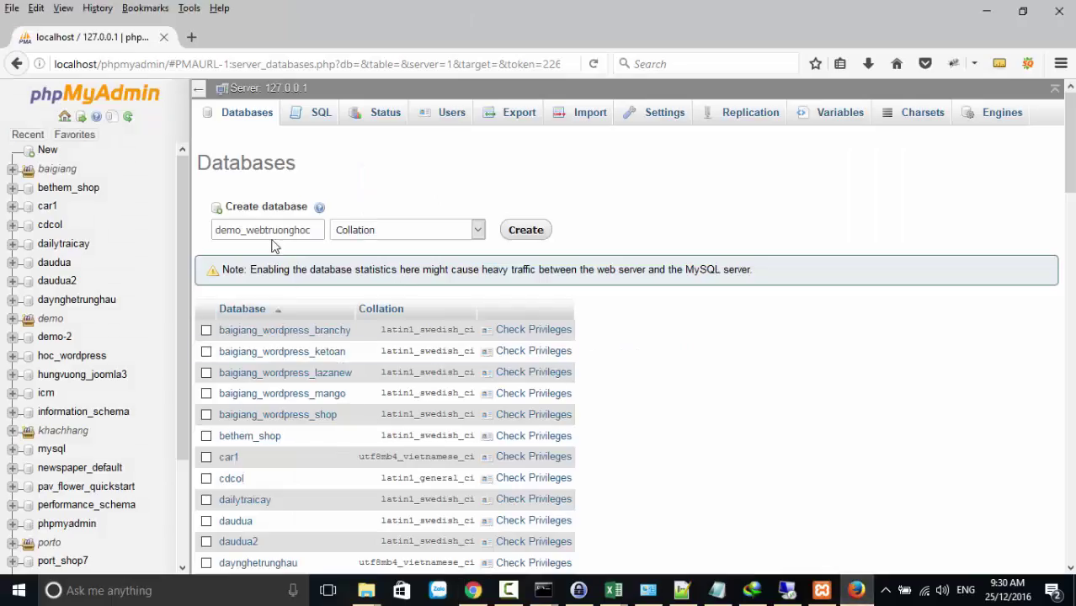
left_click(987, 10)
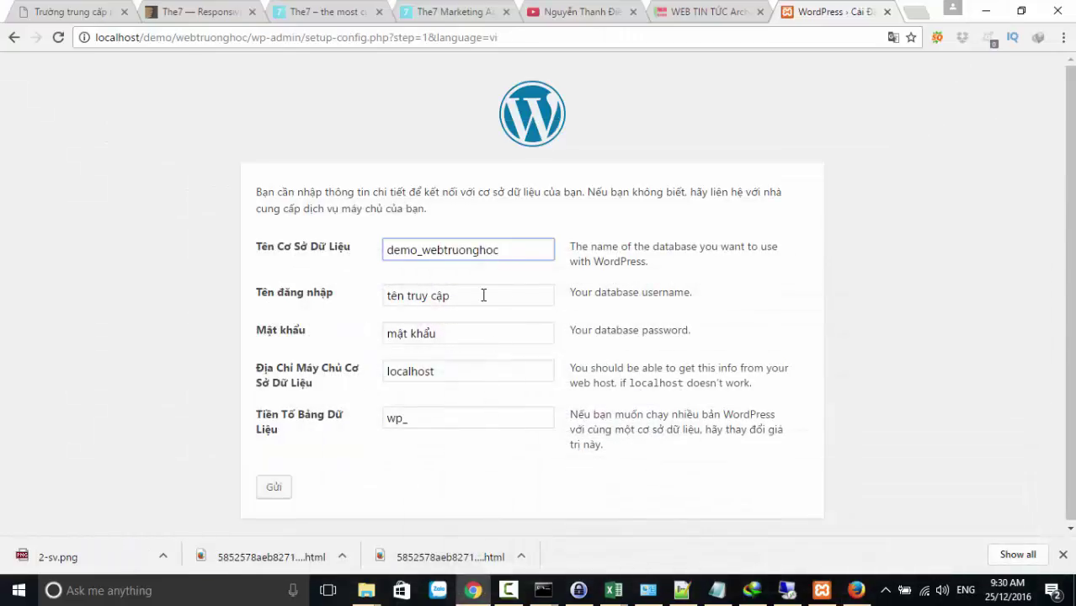
left_click_drag(482, 295, 337, 302)
type("roo")
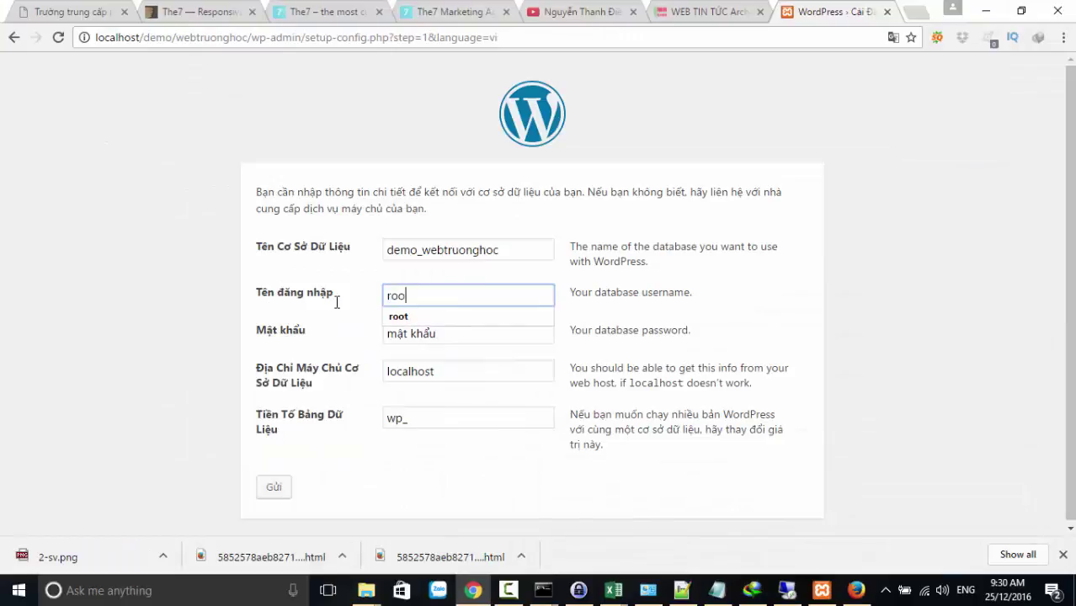
type("t")
left_click(437, 330)
left_click_drag(452, 333, 304, 342)
key("BackSpace")
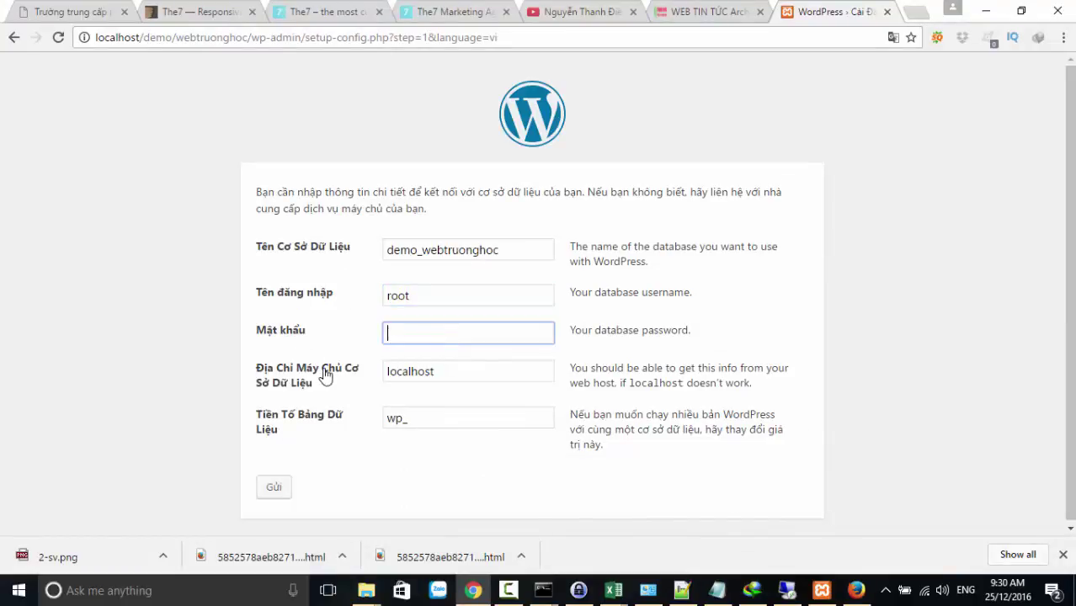
left_click(274, 491)
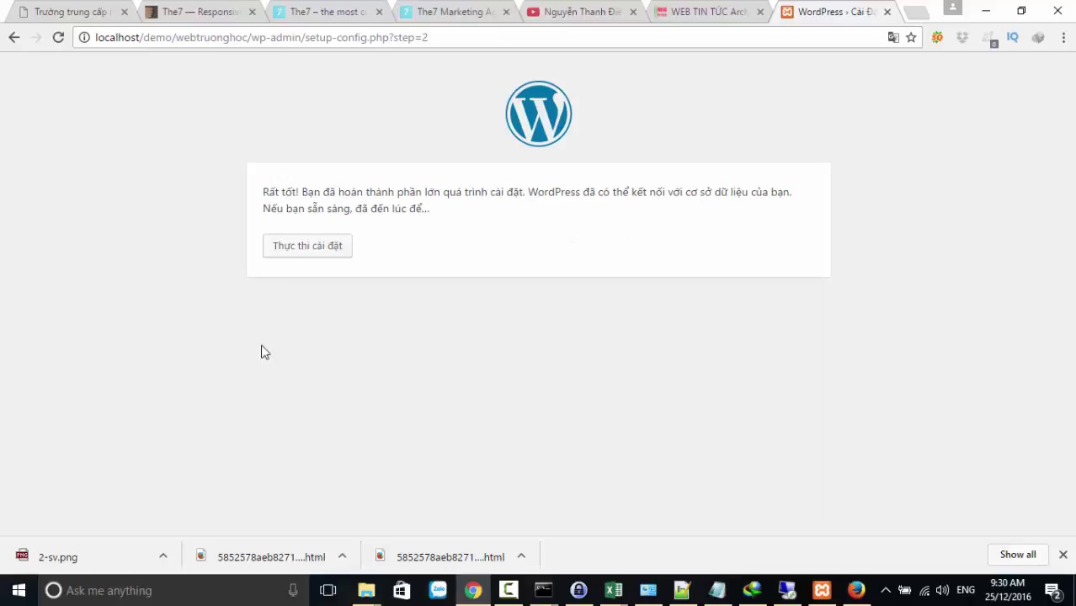
Proceed to the install form and title the site 'TRƯỜNG TRUNG CẤP NGHỀ KTCN HÙNG VƯƠNG'
left_click(285, 253)
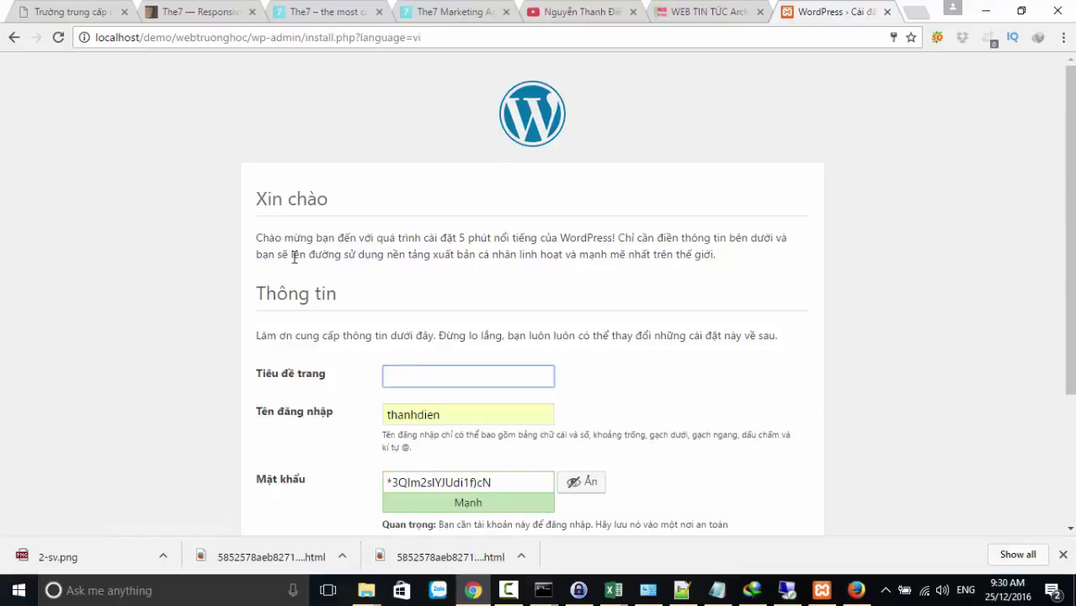
scroll(365, 392, "down", 2)
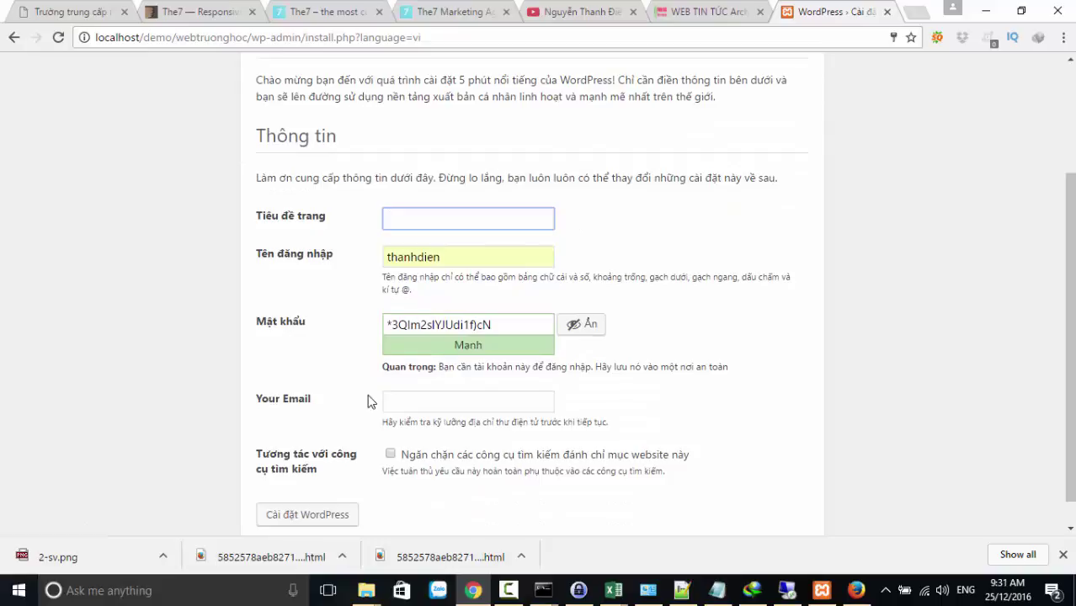
left_click(76, 12)
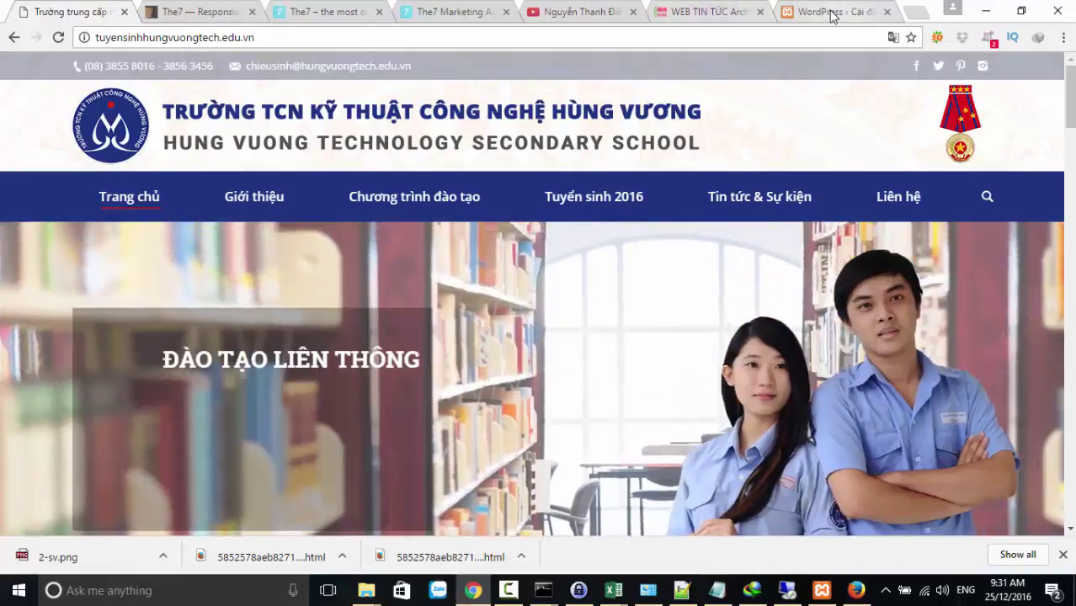
left_click(830, 11)
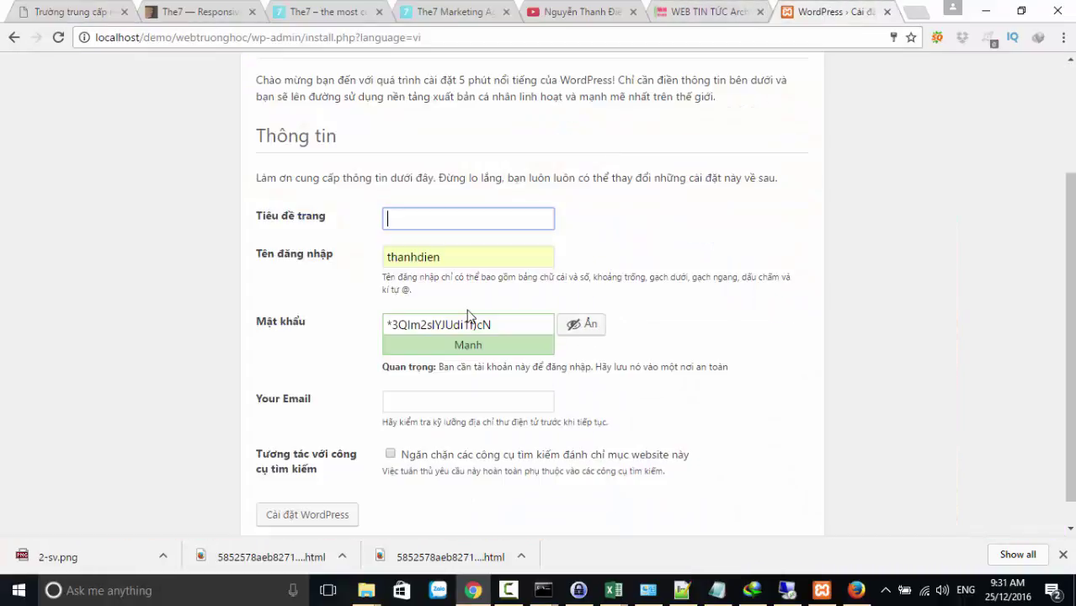
type("TRƯỜNG T")
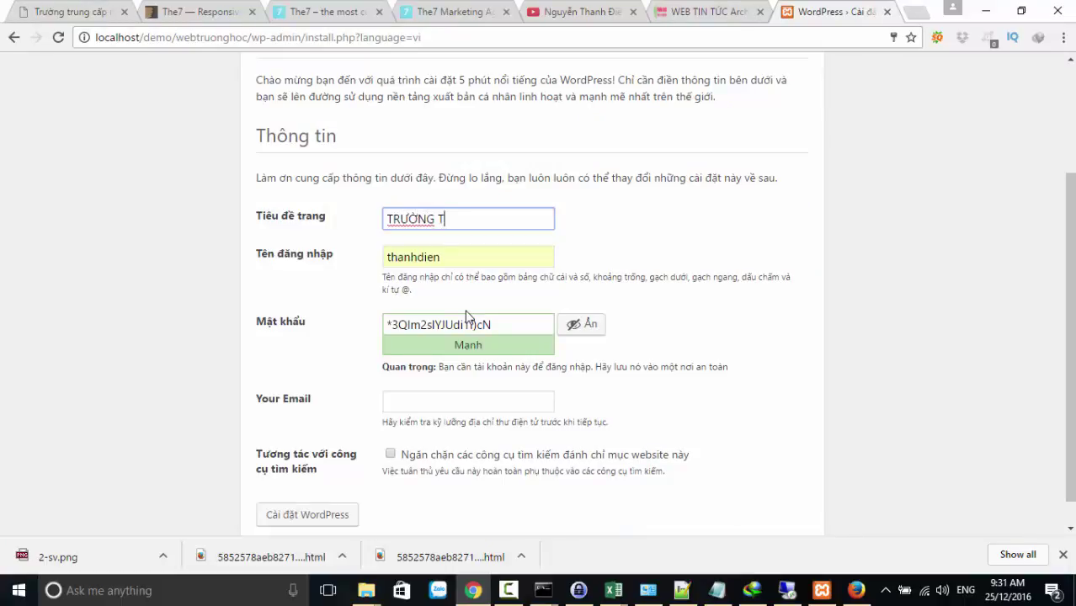
type("RUNG CẤP NGHE")
type(" K")
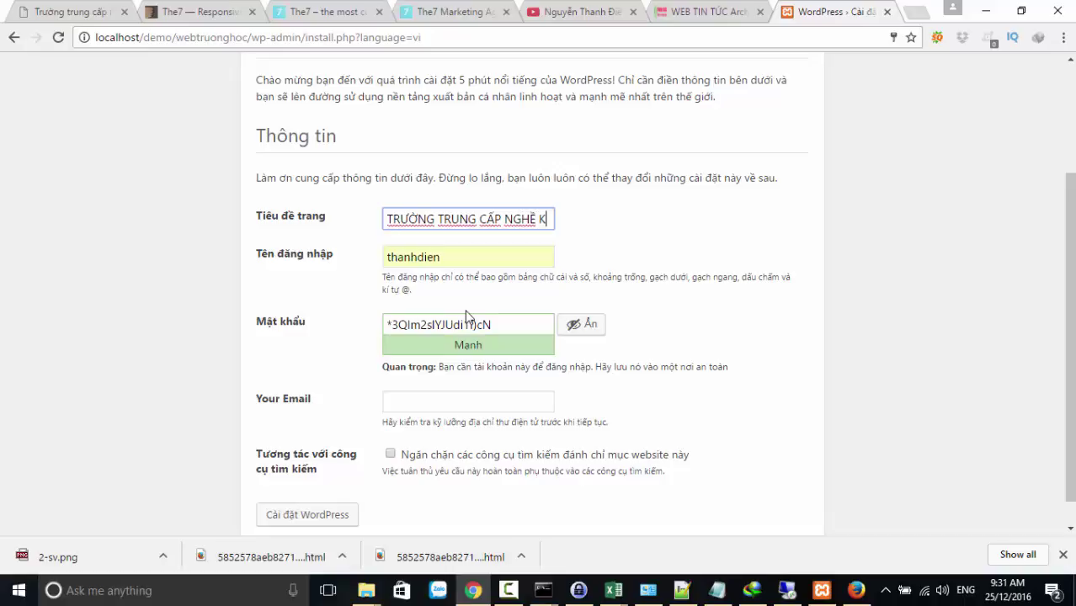
type("TCN hU")
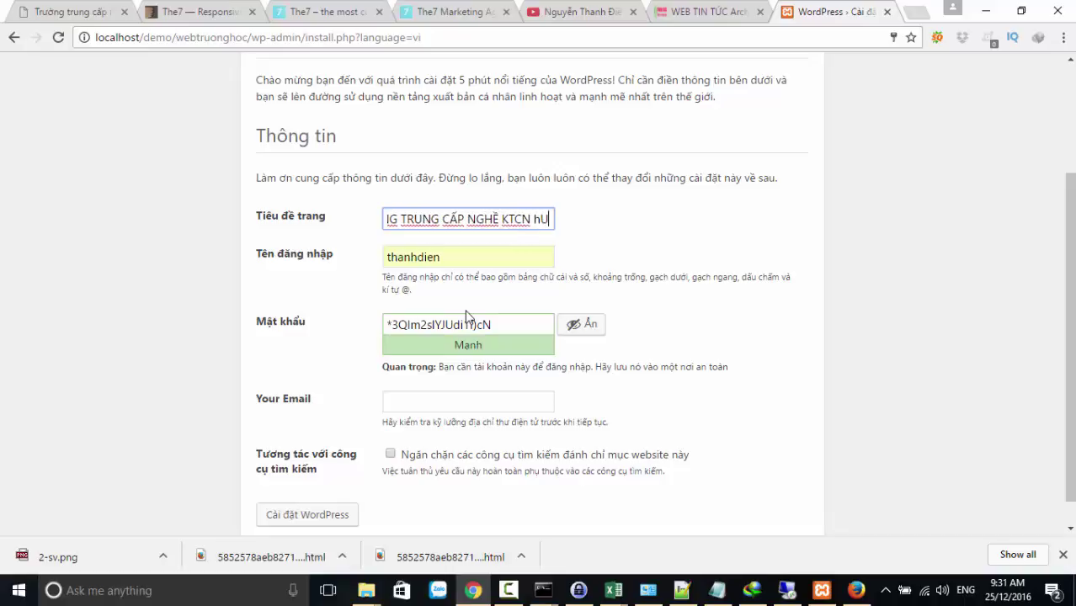
key("BackSpace")
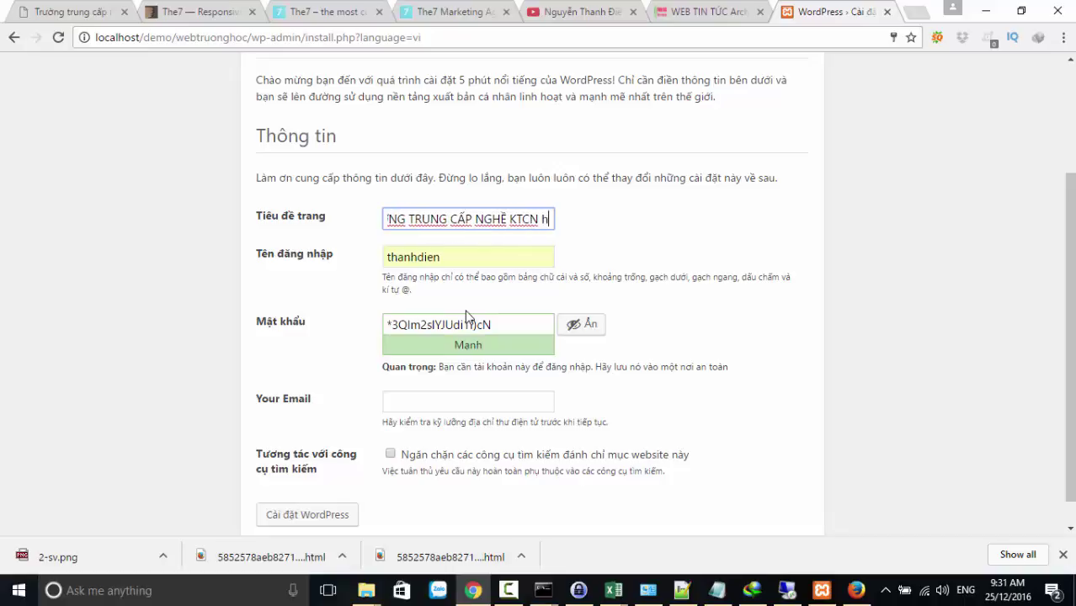
key("BackSpace")
type("HÙNG")
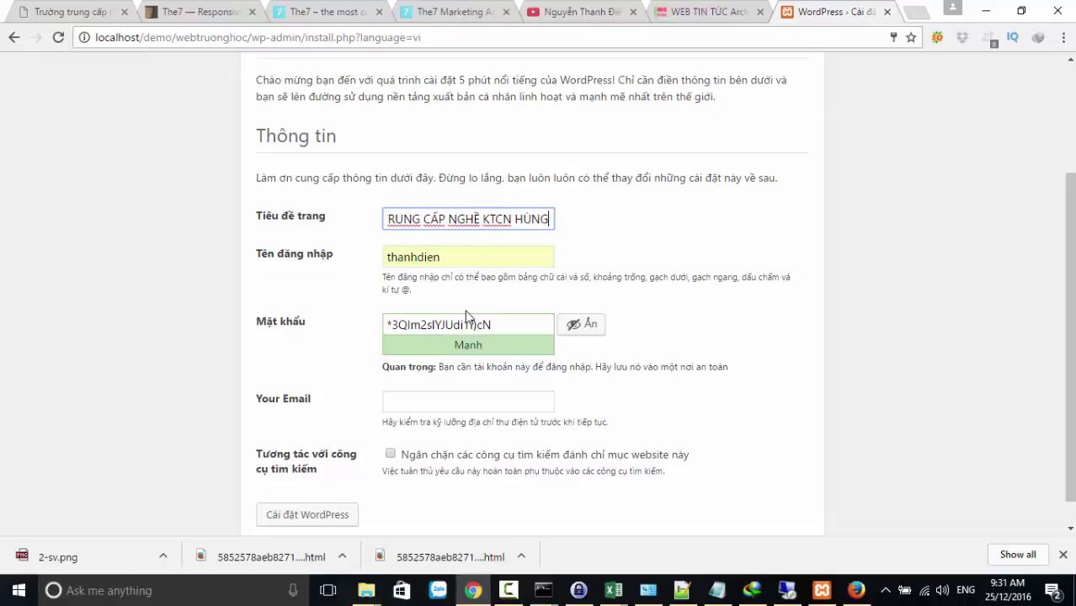
type(" VUONG")
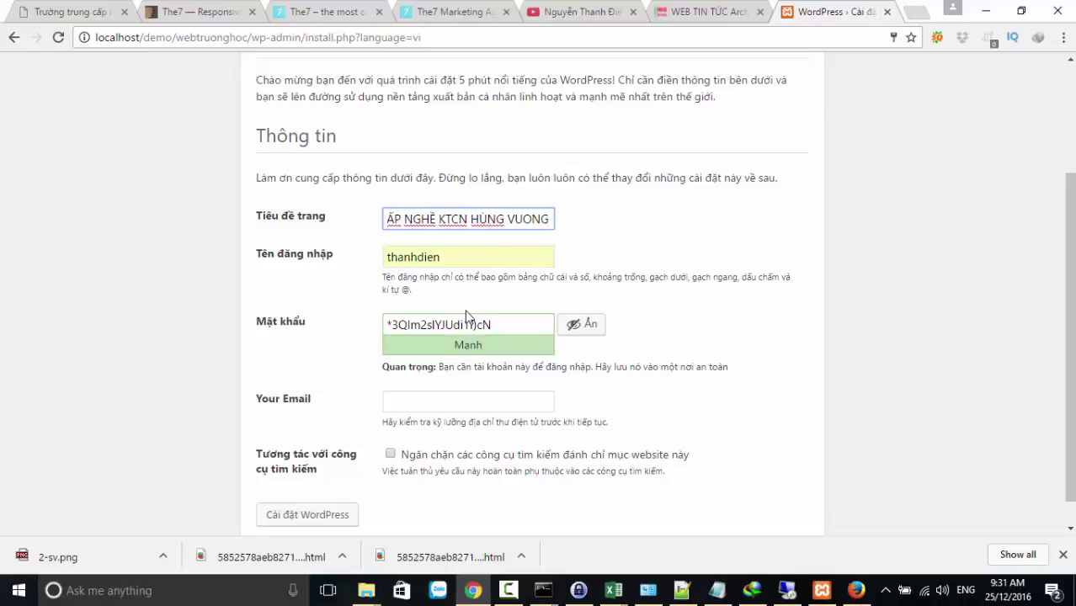
key("Tab")
key("Tab")
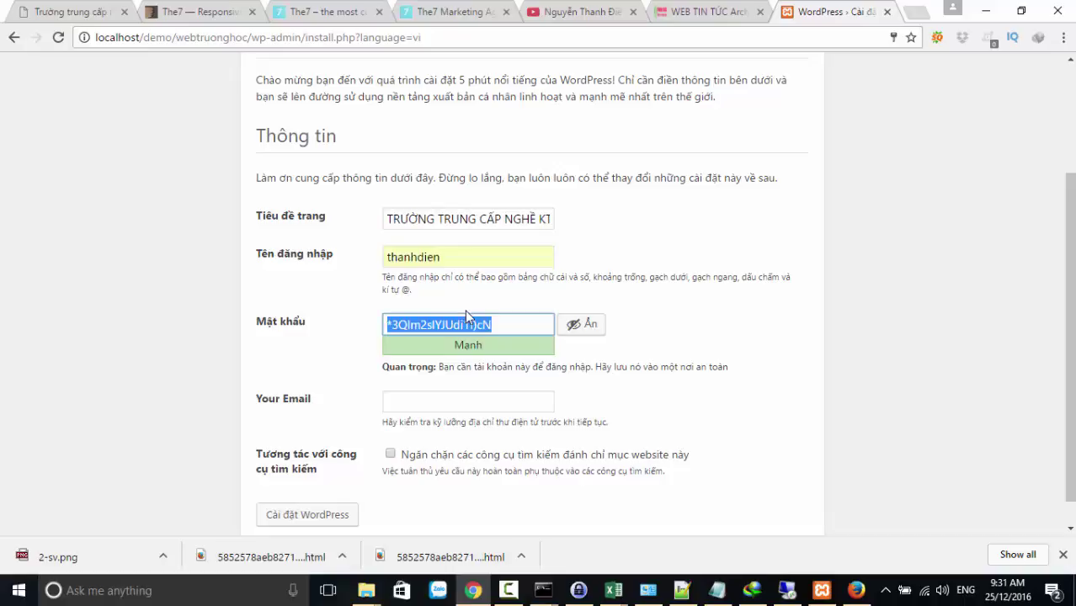
Enter a weak admin password, confirm it, pick the suggested admin e-mail, and install WordPress
type("1")
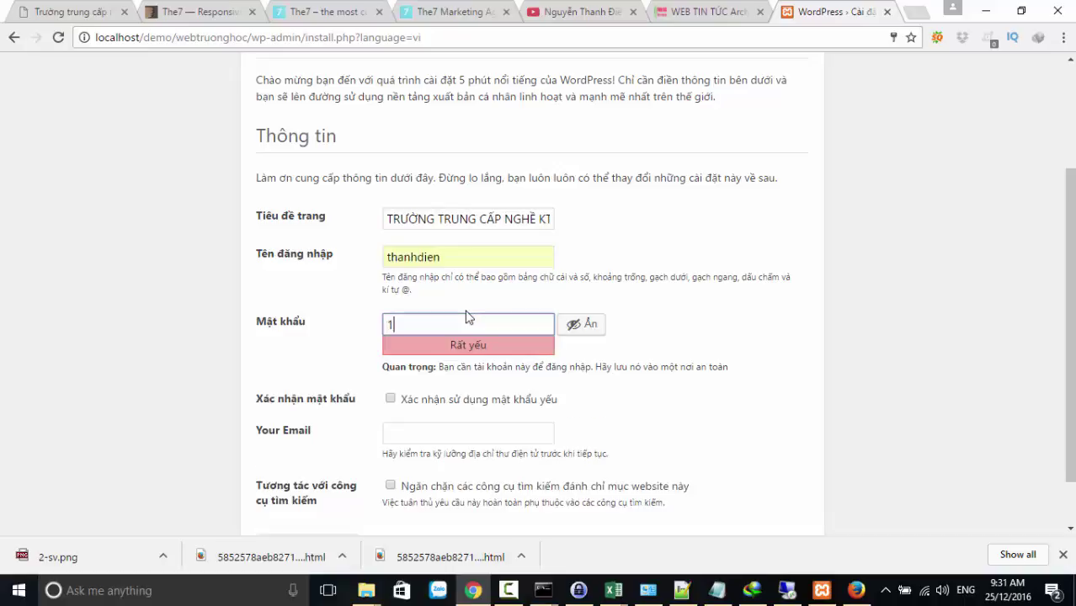
type("23456")
left_click(390, 398)
left_click(436, 437)
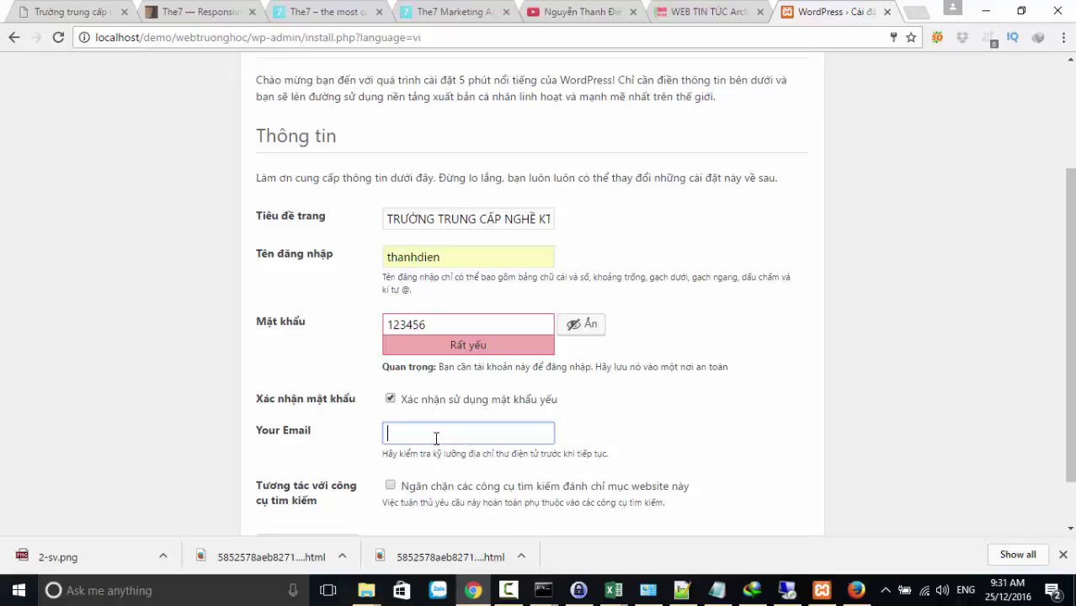
type("T")
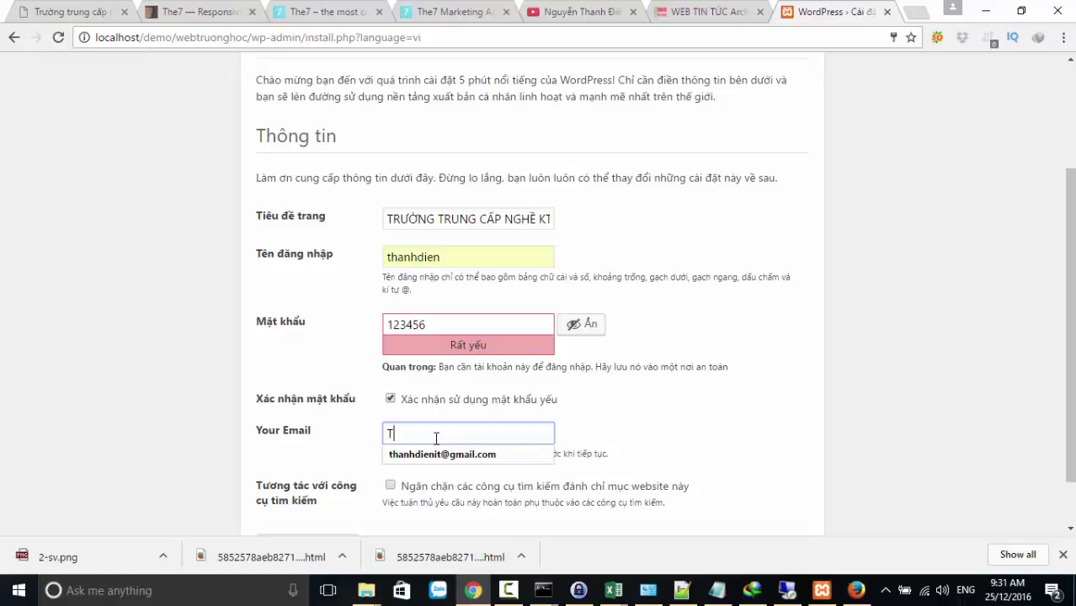
left_click(436, 454)
scroll(427, 462, "down", 1)
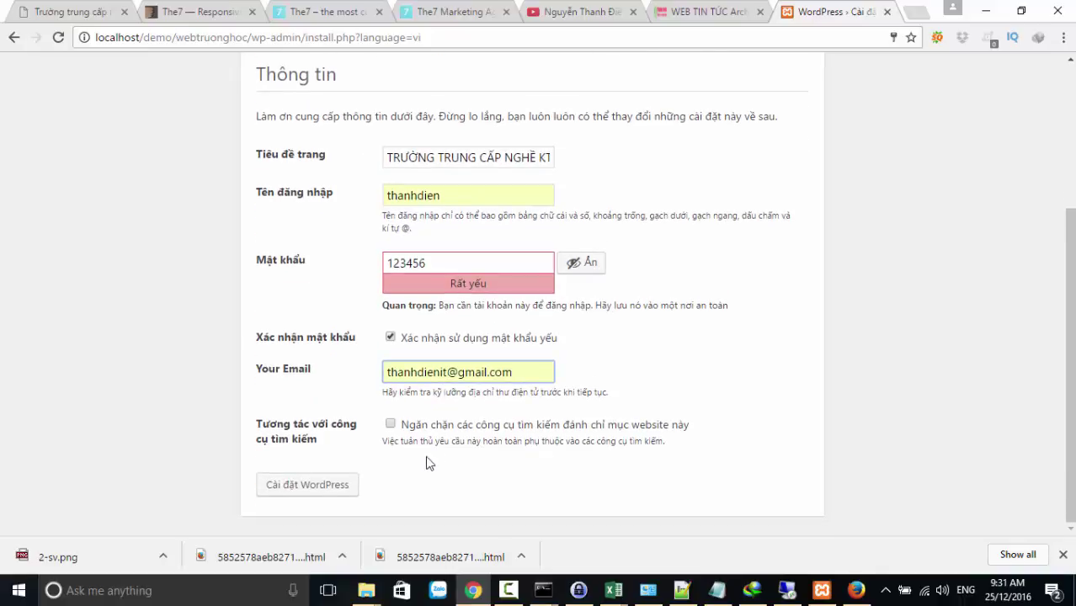
left_click(307, 485)
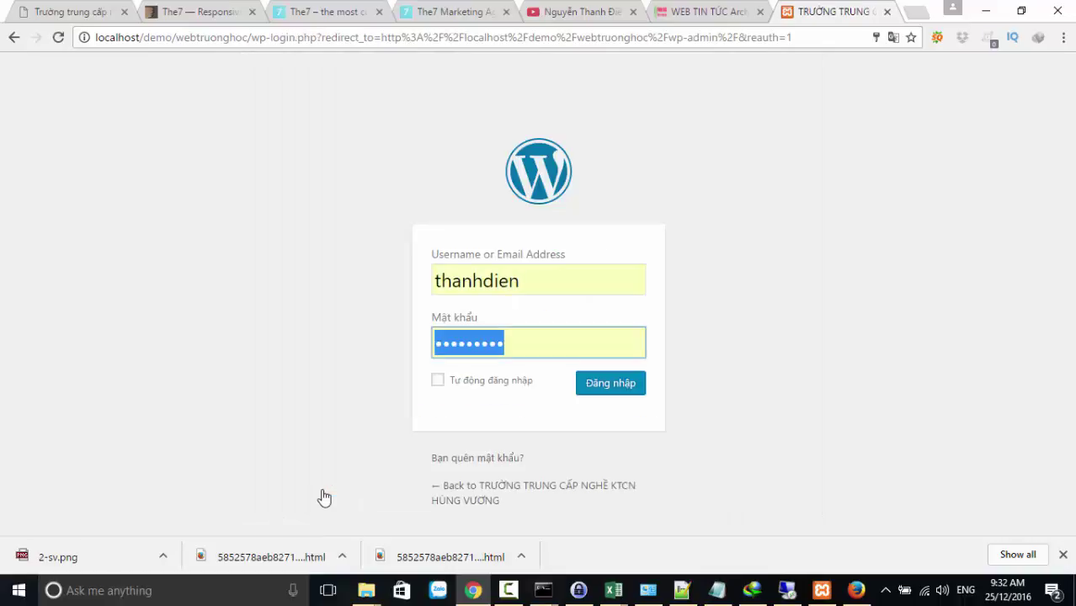
Log in to the school site with the admin password and decline Chrome's password-update prompt
left_click(597, 386)
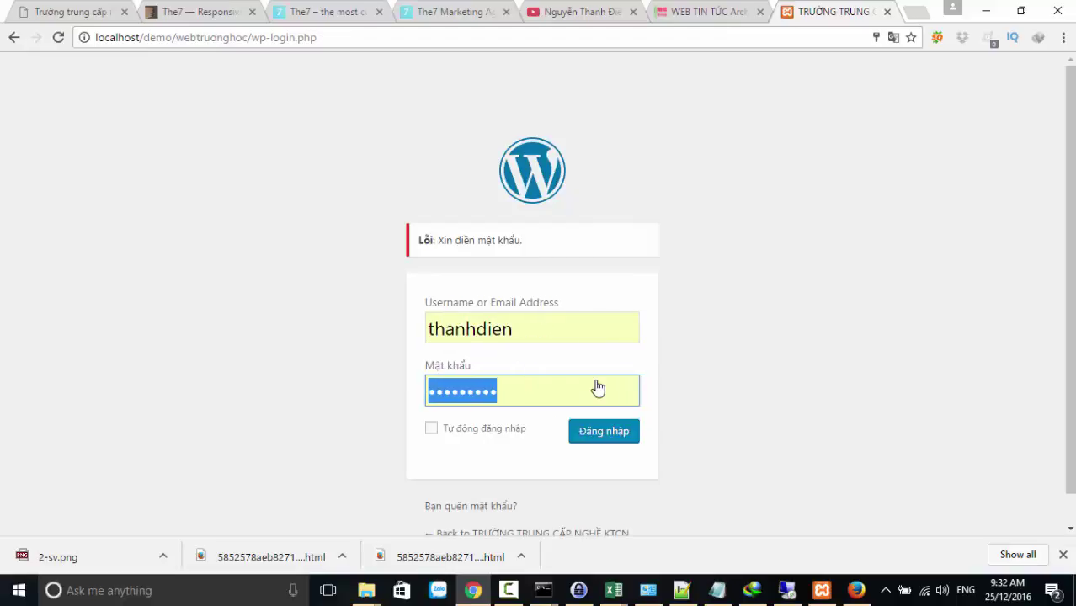
left_click(501, 395)
type("123456")
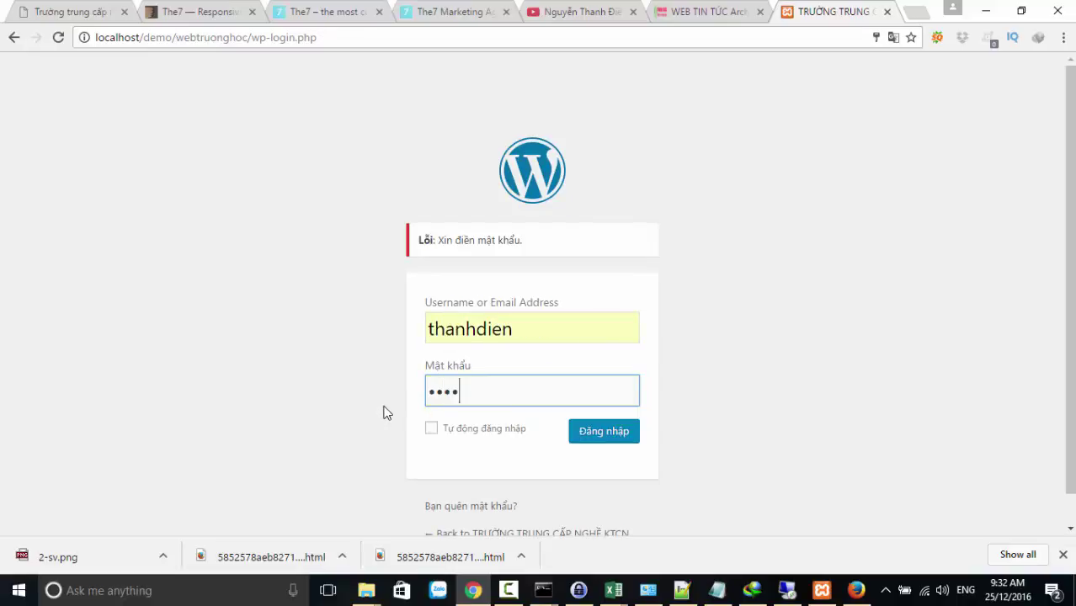
left_click(610, 432)
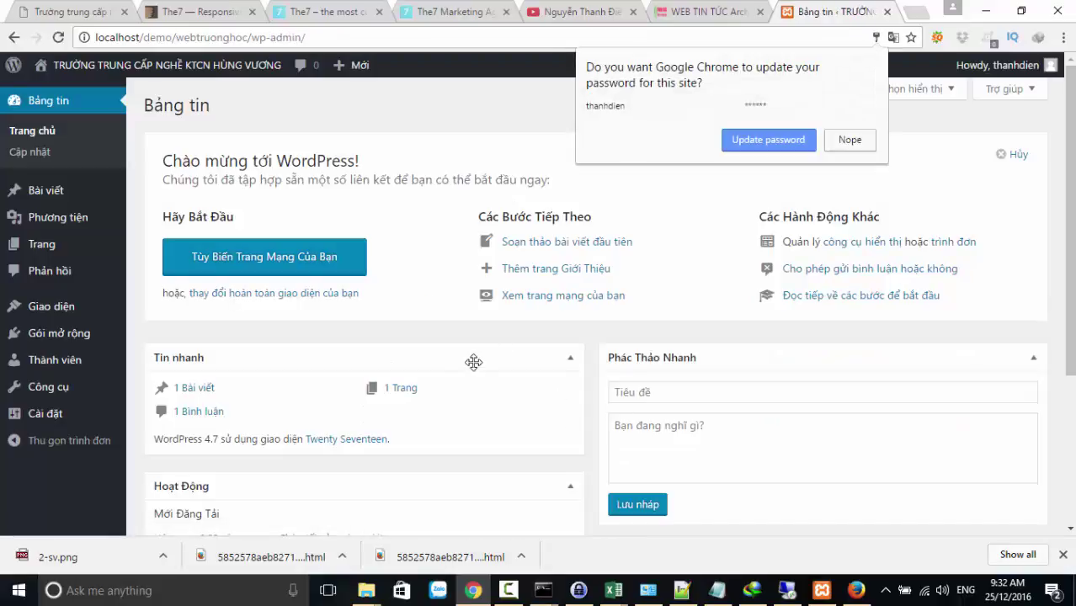
left_click(852, 141)
scroll(391, 320, "down", 3)
scroll(391, 320, "up", 3)
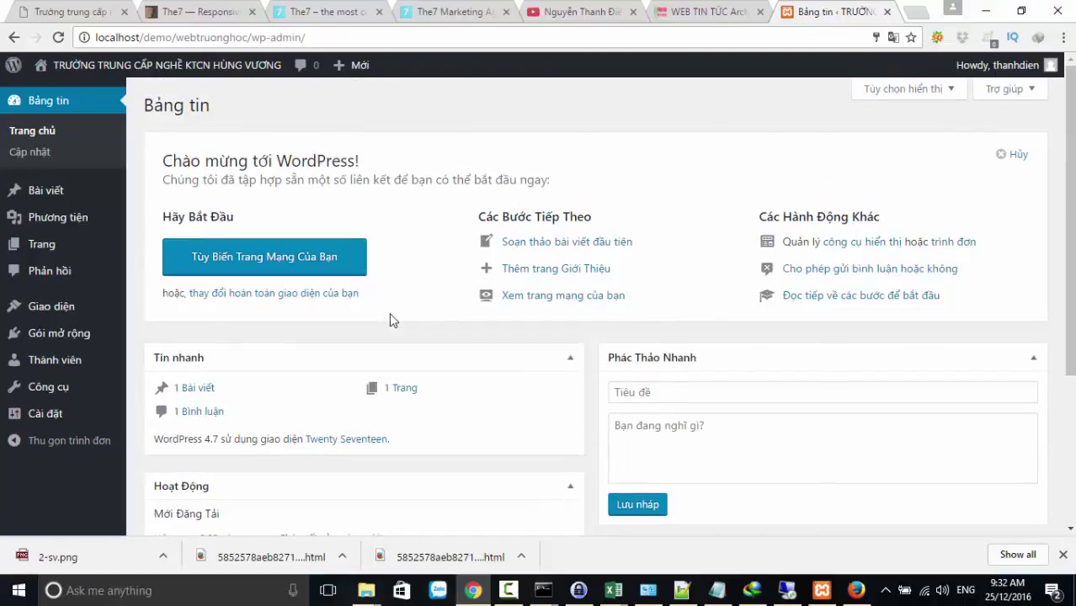
right_click(365, 594)
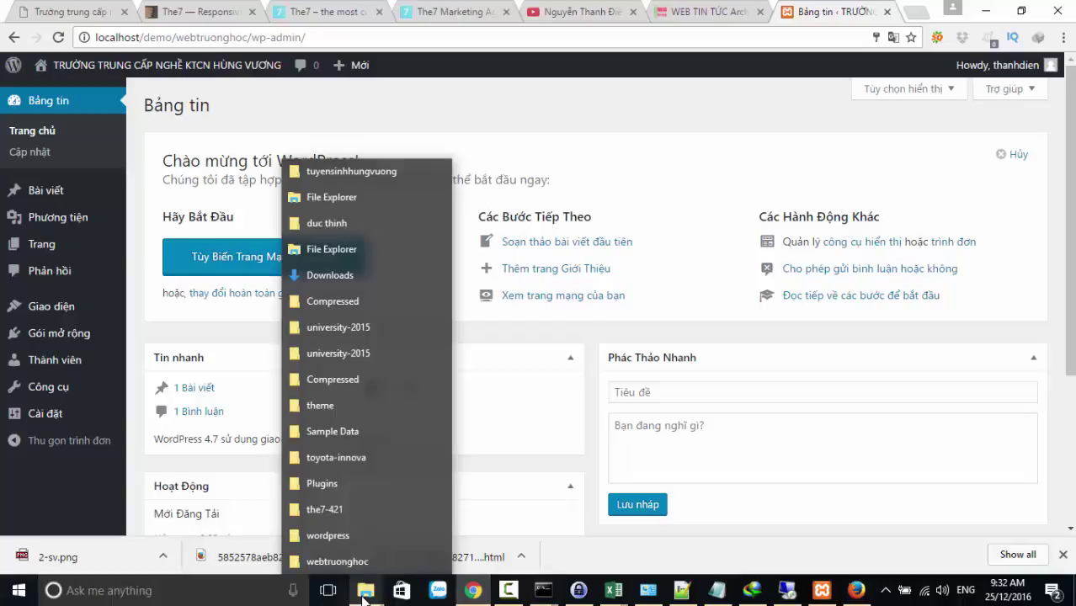
Go up from the7-421 to THEMES-WORDPRESS and open its CONFIG folder
left_click(324, 510)
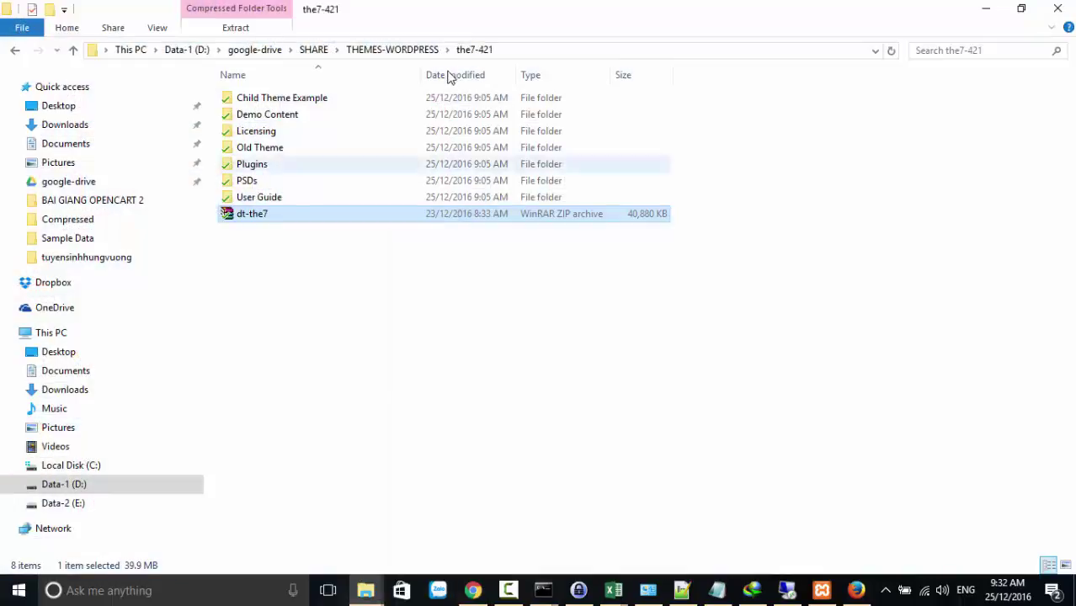
left_click(372, 49)
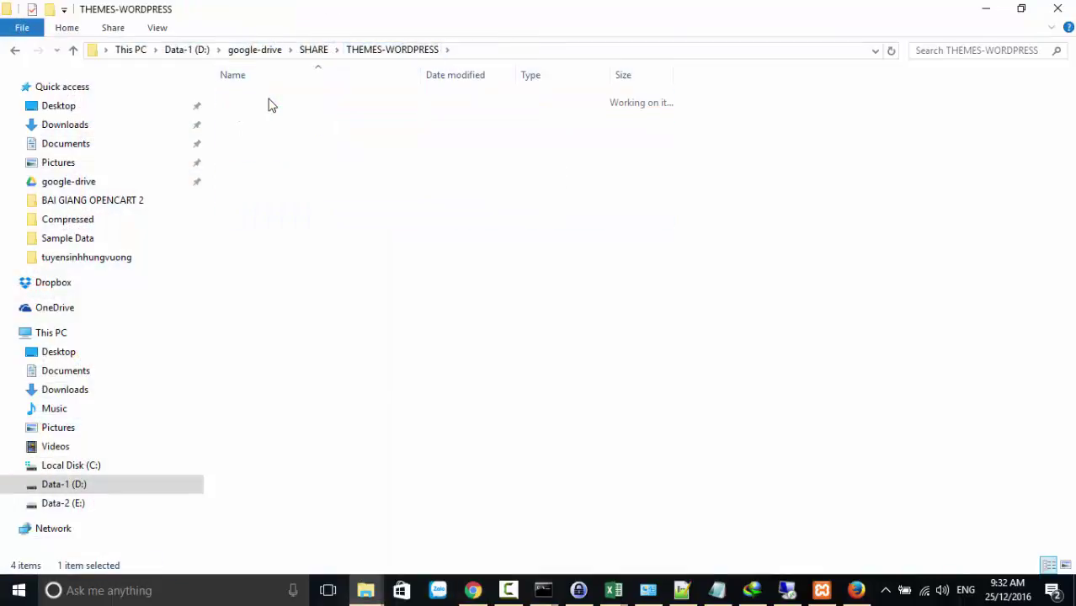
double_click(270, 101)
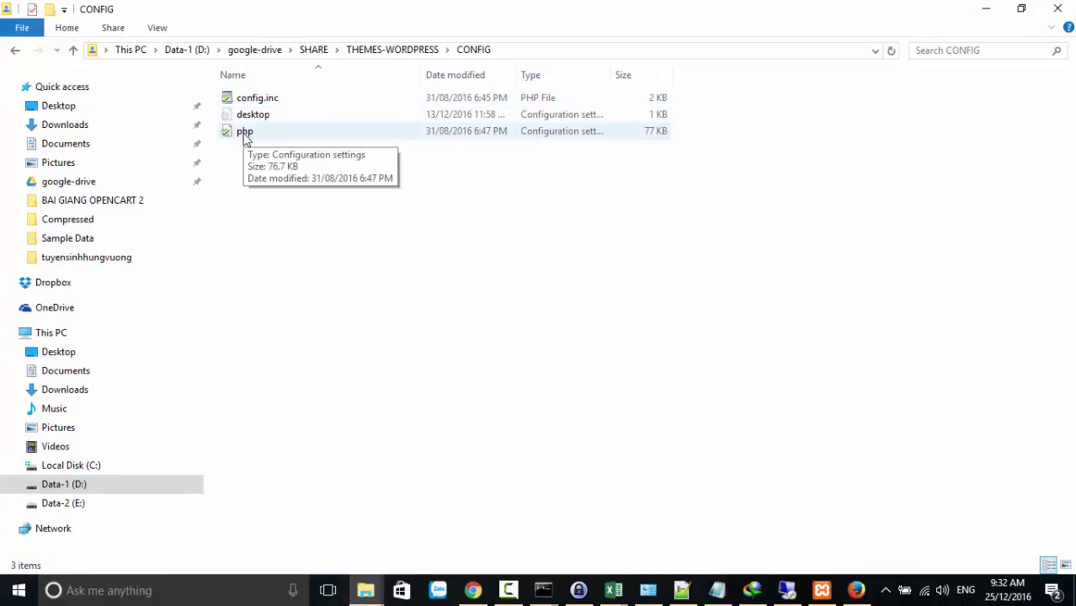
right_click(246, 138)
left_click(217, 222)
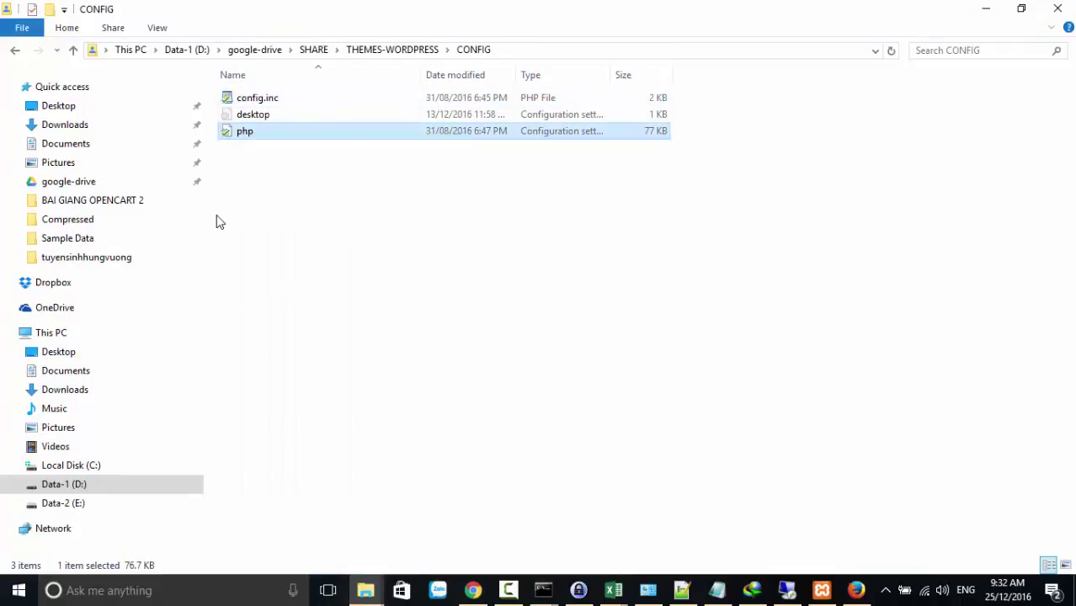
left_click(235, 147)
Check the config.inc and php settings files, glance at Data-2 (E:), then return to CONFIG
left_click(268, 99)
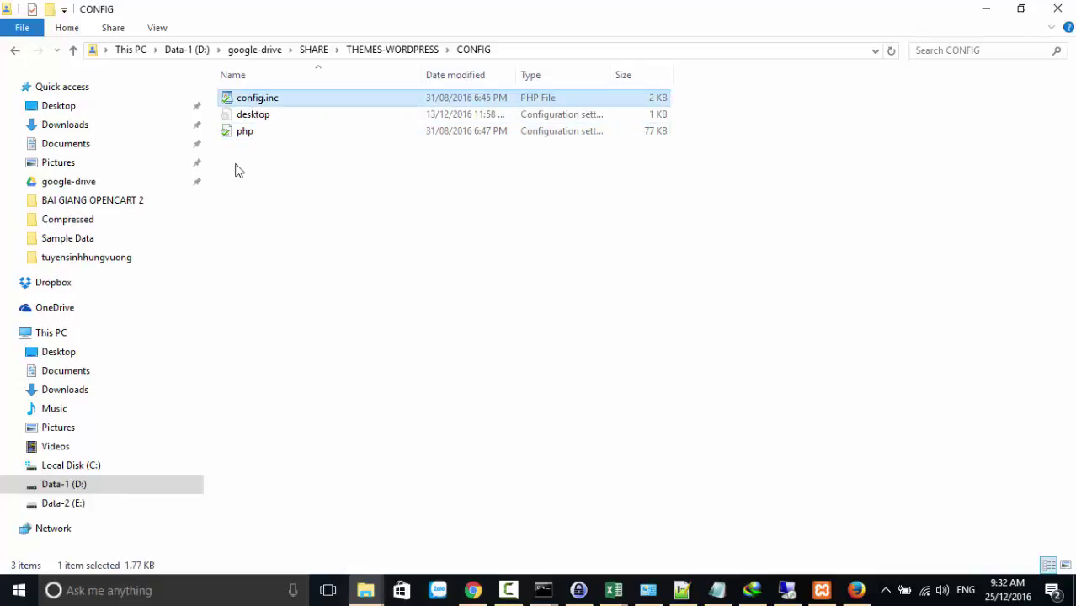
left_click(237, 169)
right_click(242, 137)
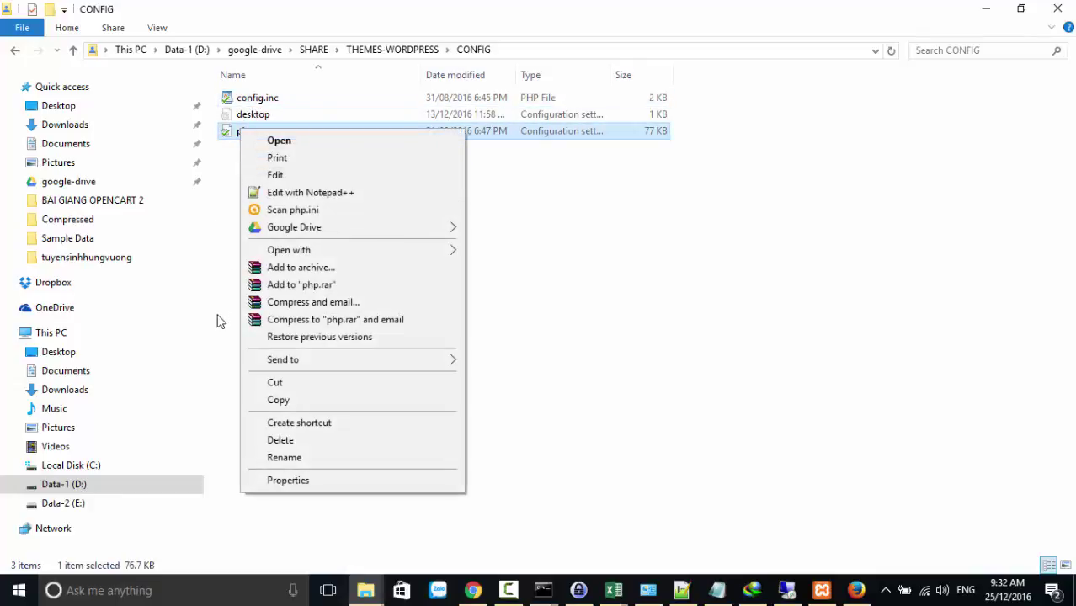
left_click(646, 278)
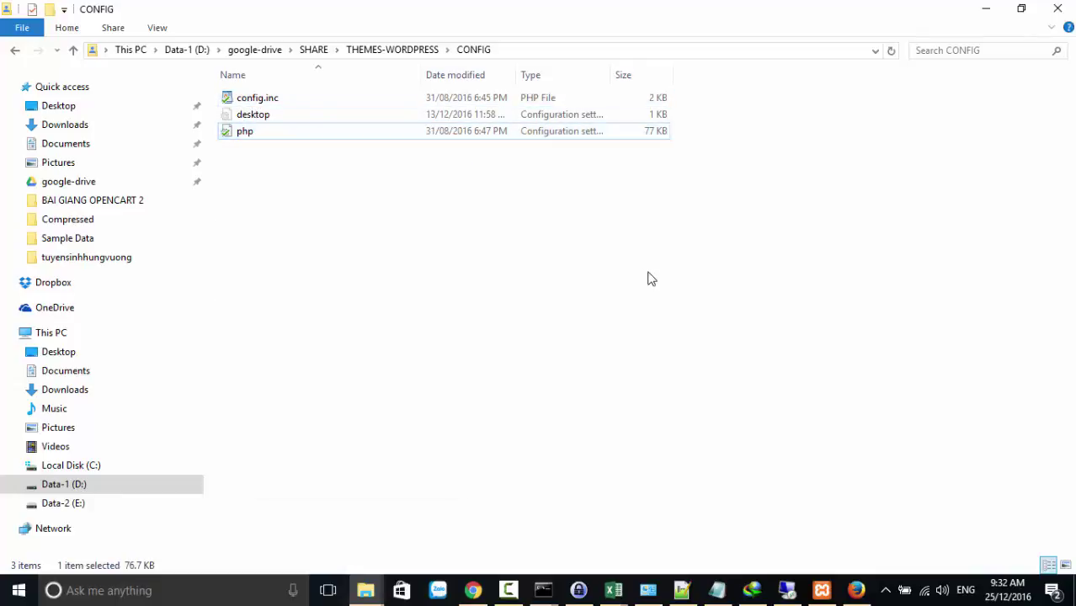
left_click(63, 511)
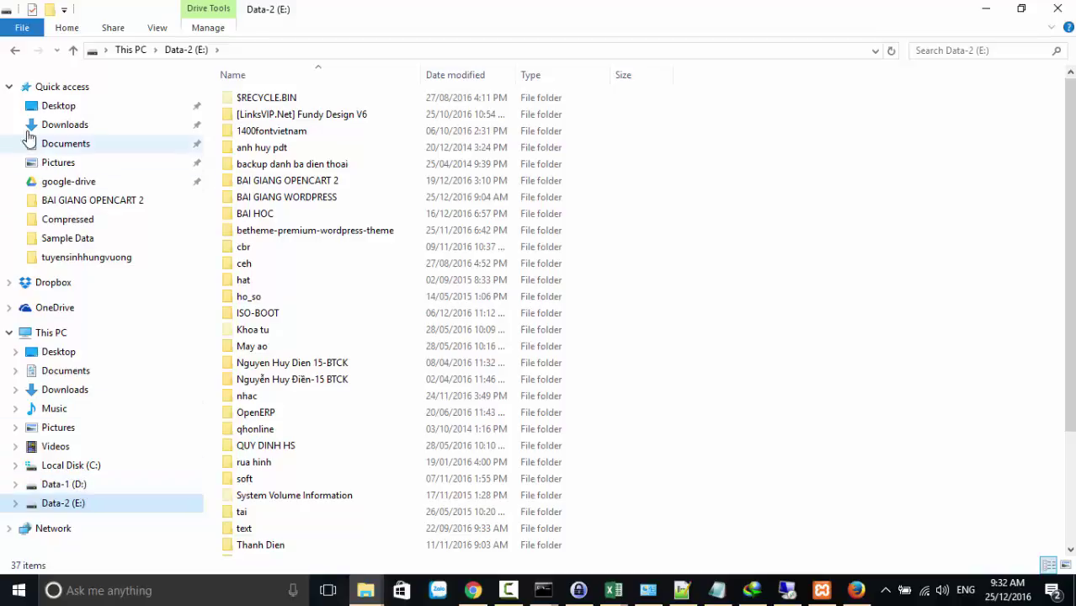
left_click(15, 50)
right_click(251, 139)
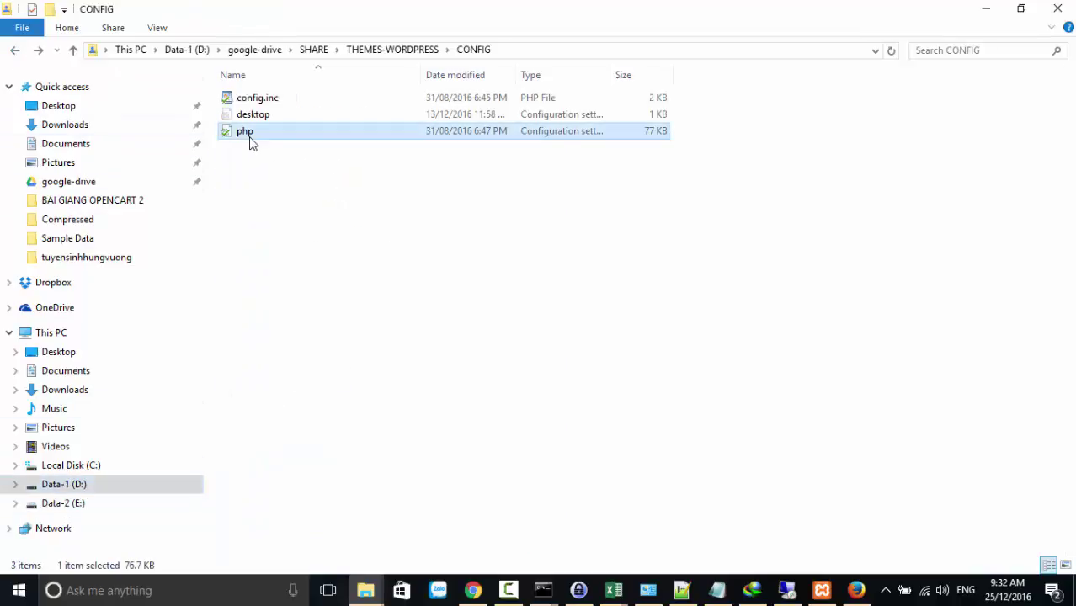
Open the CONFIG folder's php.ini with Edit with Notepad++
left_click(283, 204)
scroll(284, 226, "down", 6)
scroll(284, 226, "down", 11)
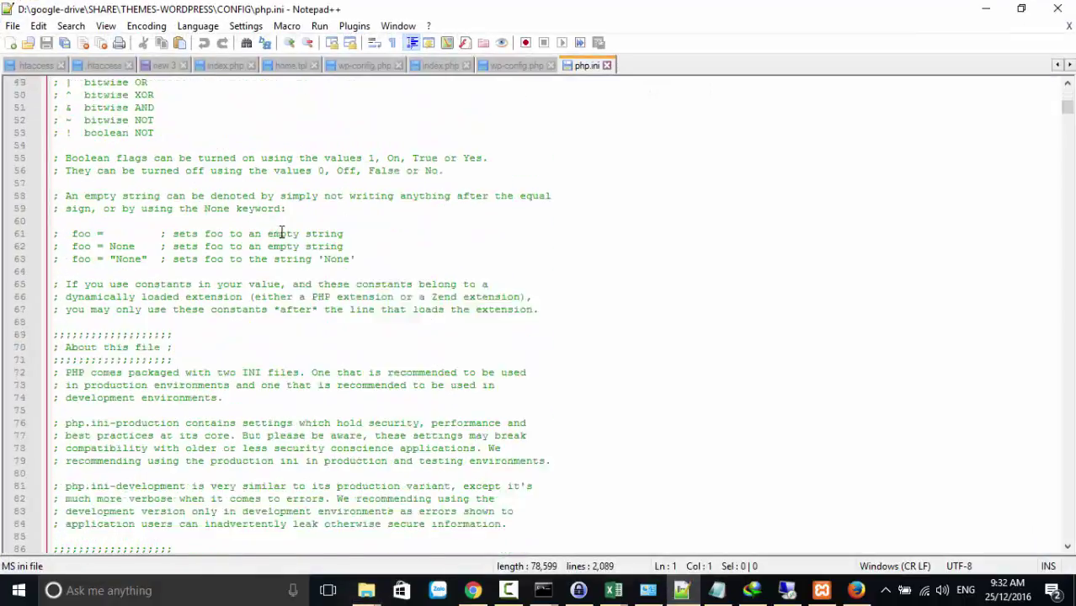
Set up a Replace of E:\ with D:\ in php.ini, then close the dialog
key("ctrl+f")
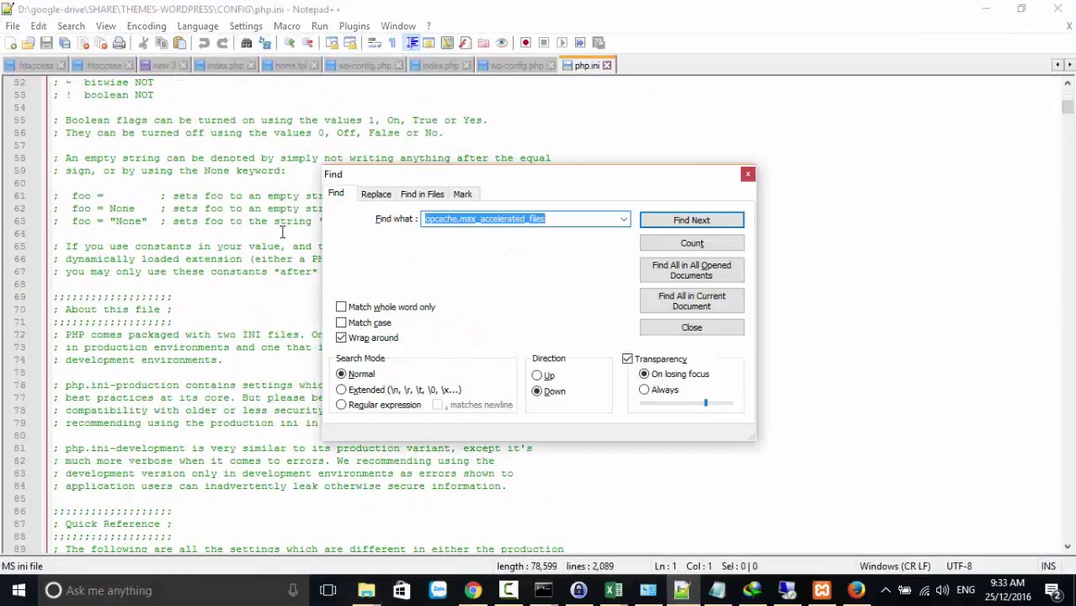
left_click(376, 194)
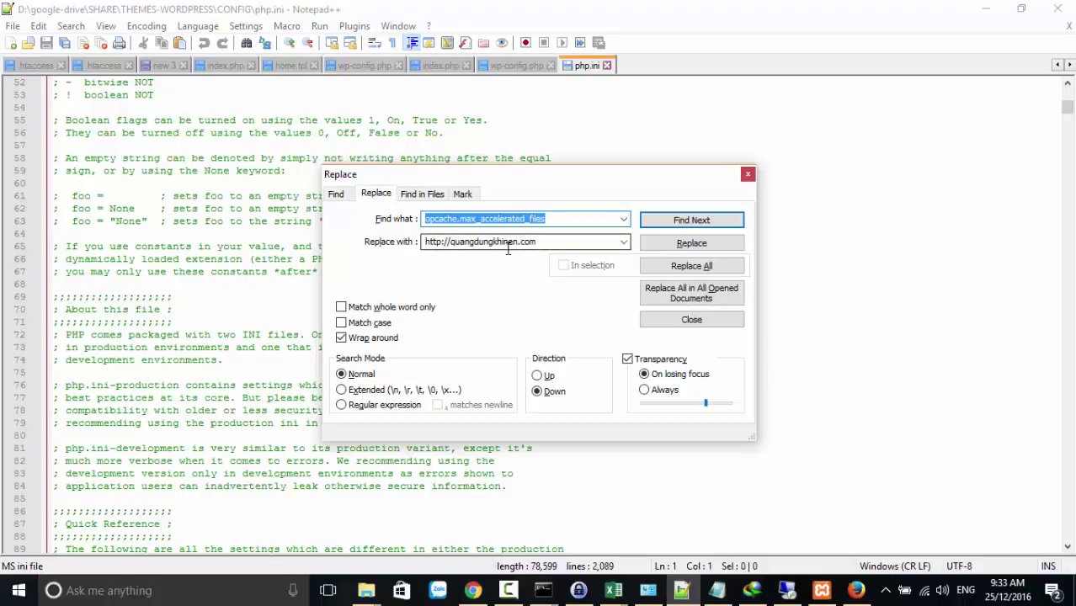
type("E:\\")
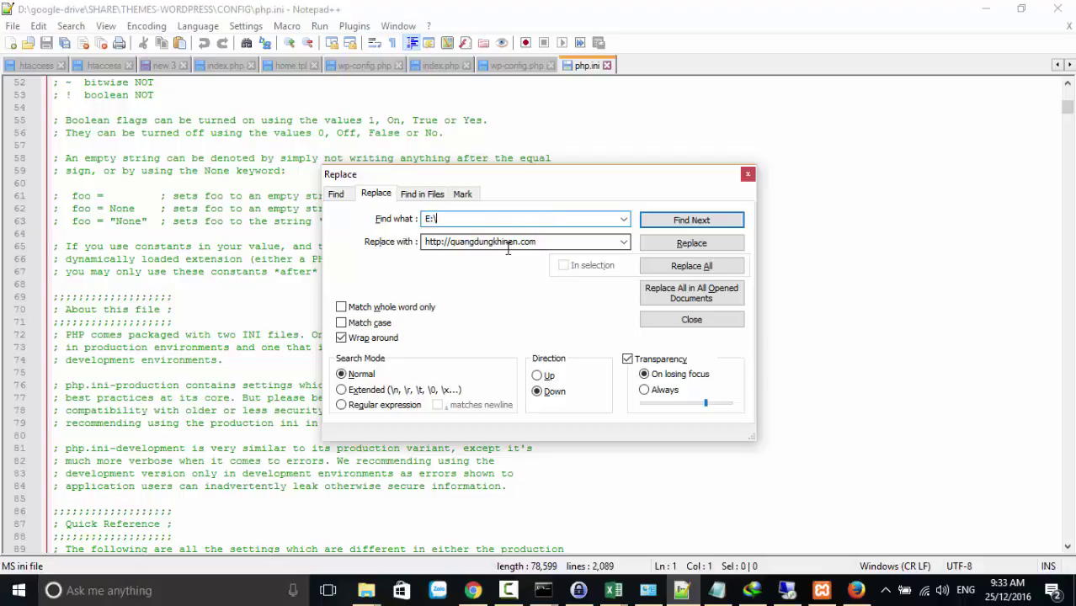
key("Tab")
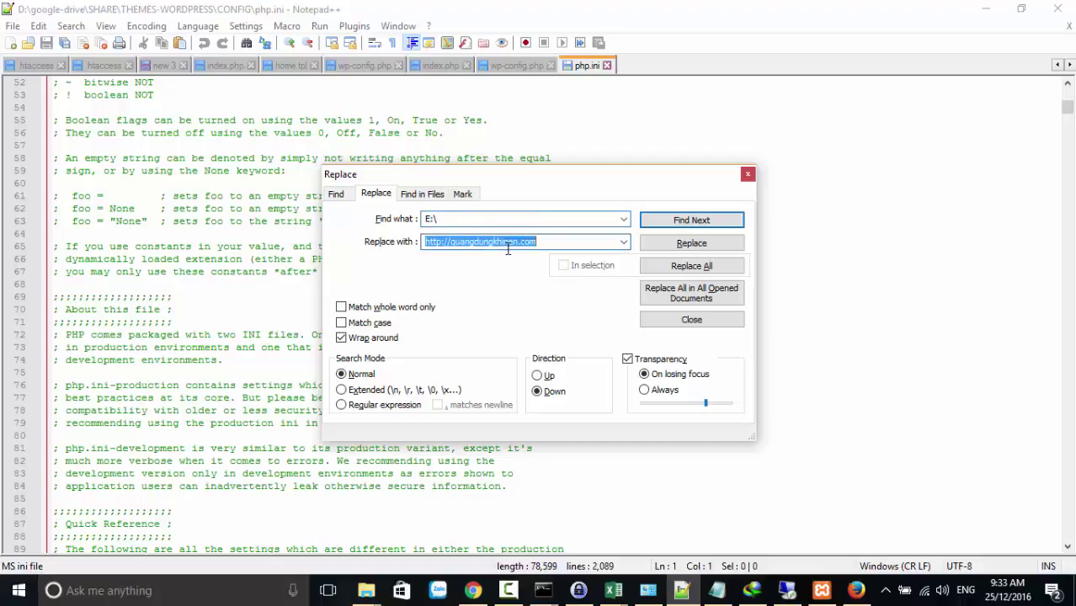
type("D:\\")
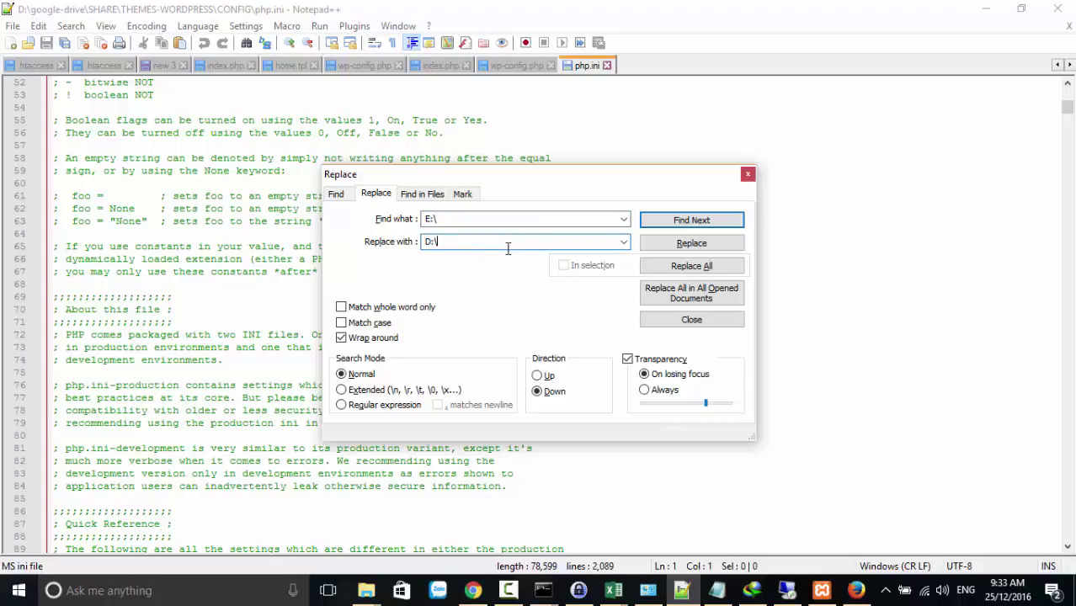
left_click_drag(437, 242, 401, 243)
left_click(443, 245)
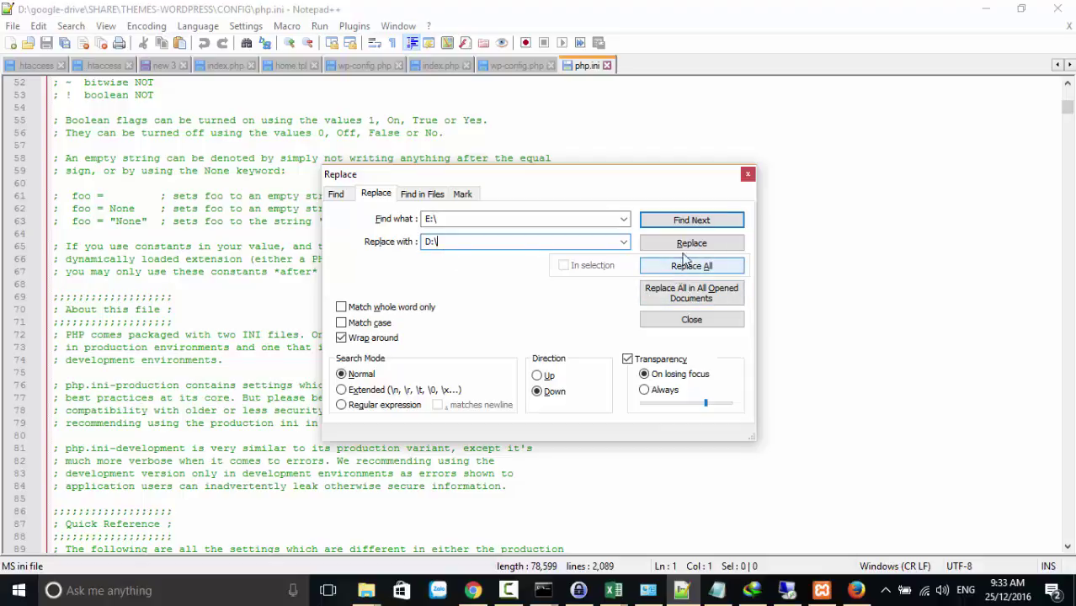
left_click(747, 175)
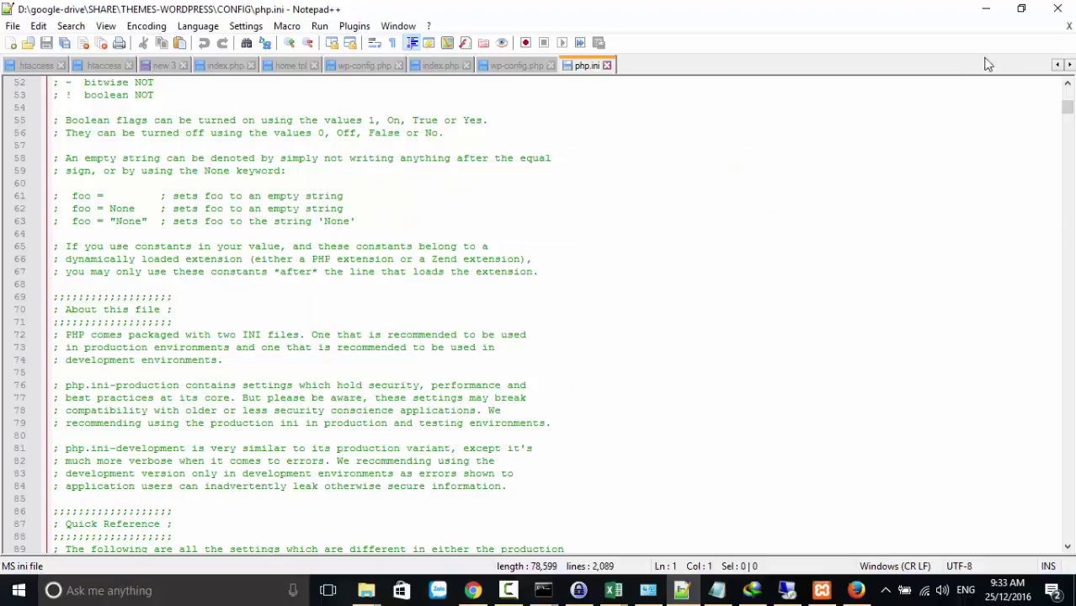
Minimize Notepad++ and copy the php settings file from CONFIG
left_click(986, 10)
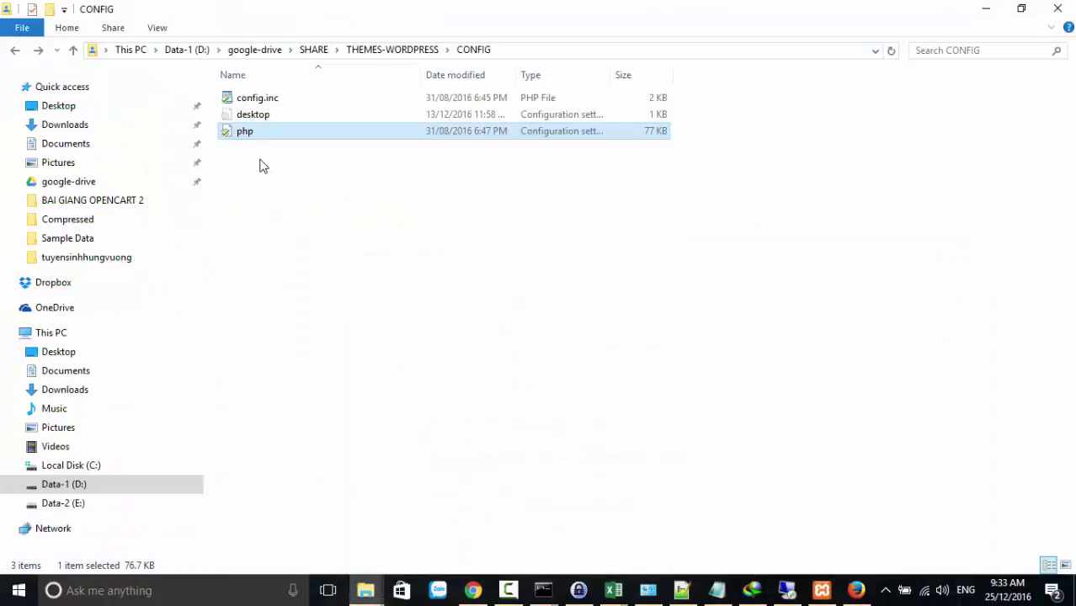
right_click(253, 134)
left_click(287, 404)
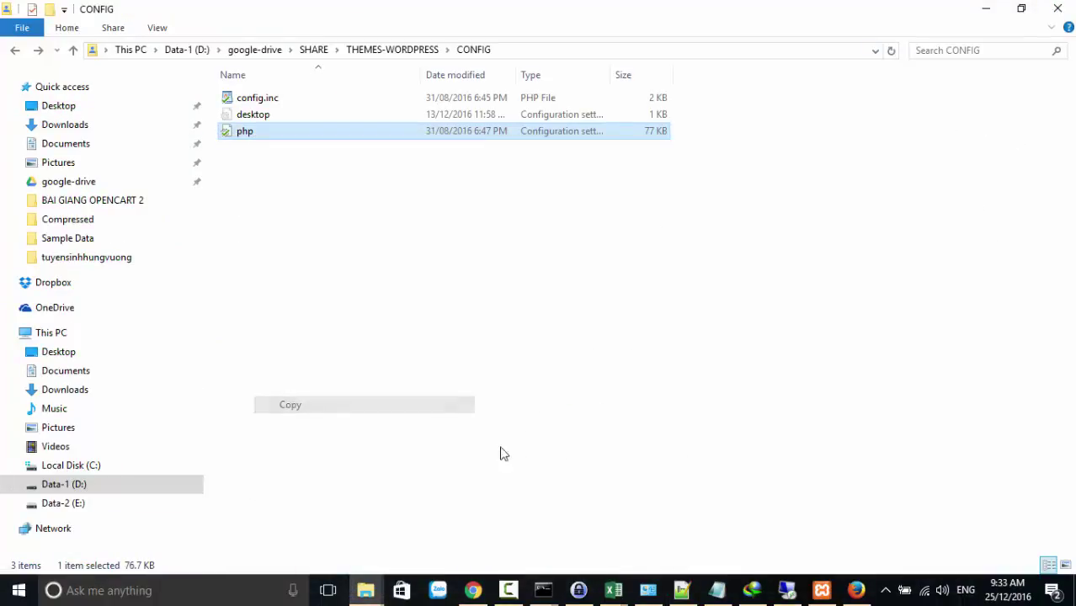
Open E:\xampp\php via XAMPP's Explorer button, leaving its php settings file unrenamed
left_click(822, 590)
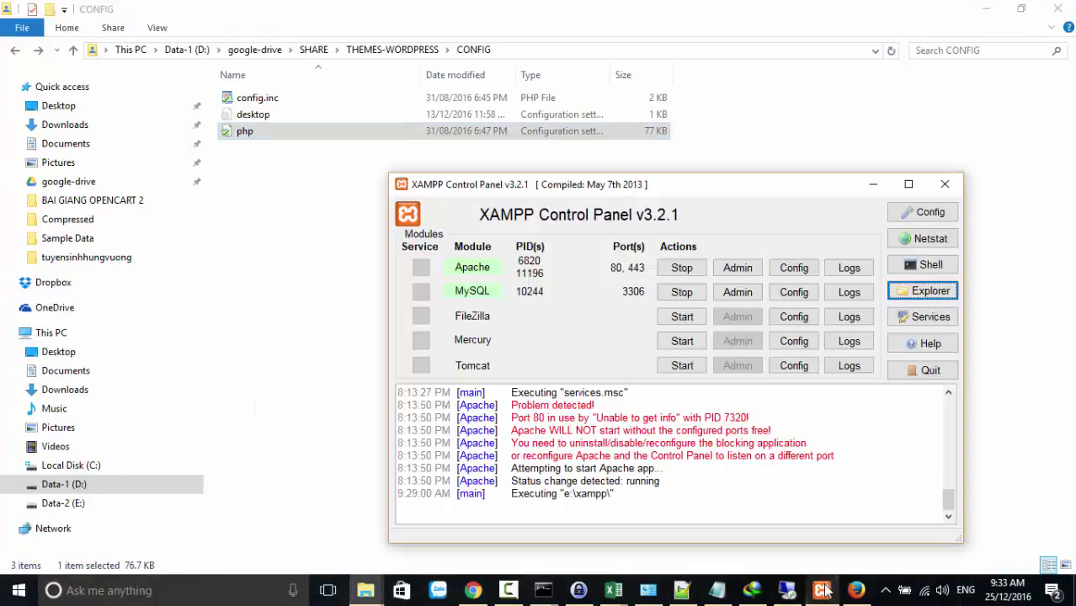
left_click(909, 300)
scroll(553, 333, "down", 3)
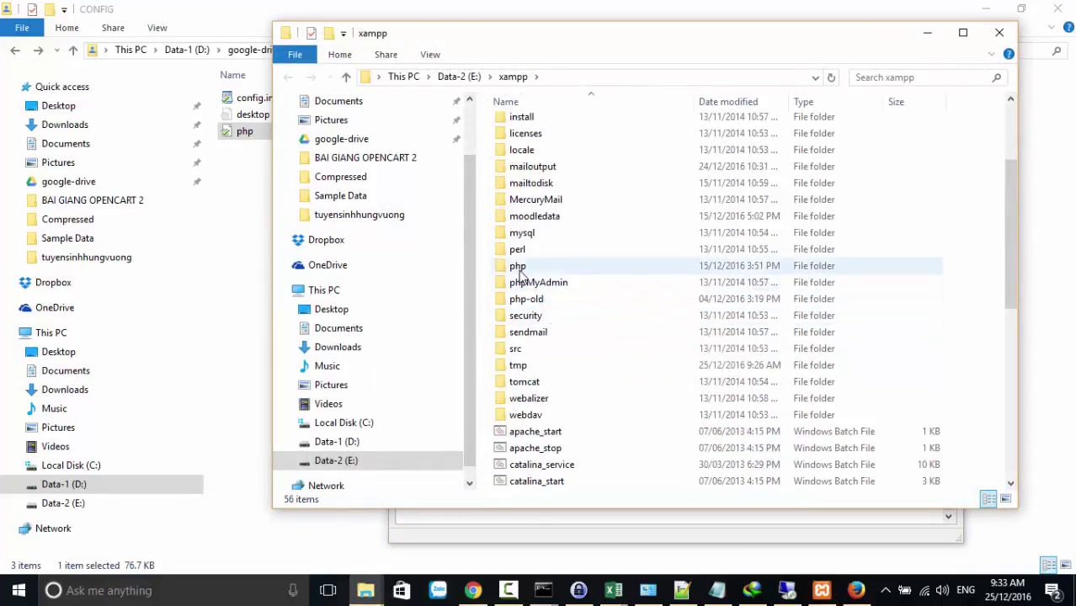
double_click(517, 266)
scroll(519, 362, "down", 8)
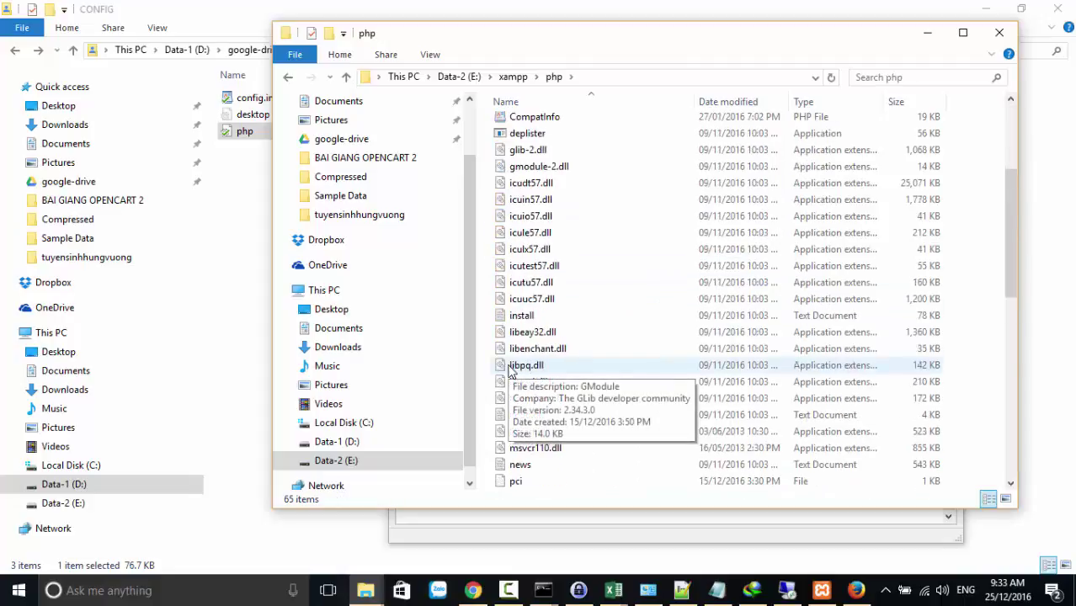
left_click(519, 484)
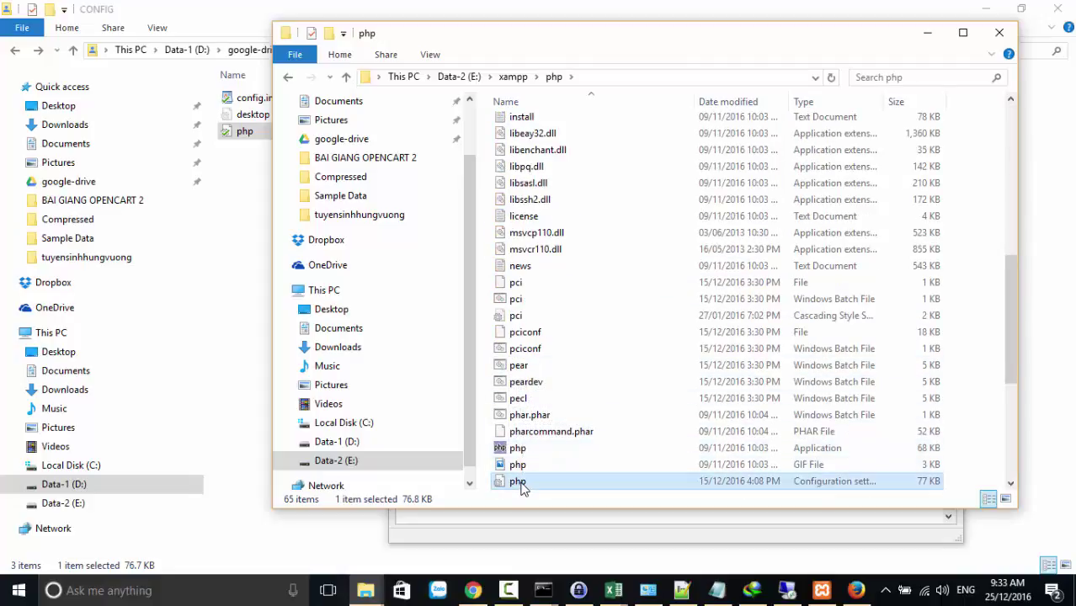
left_click(519, 484)
left_click(534, 482)
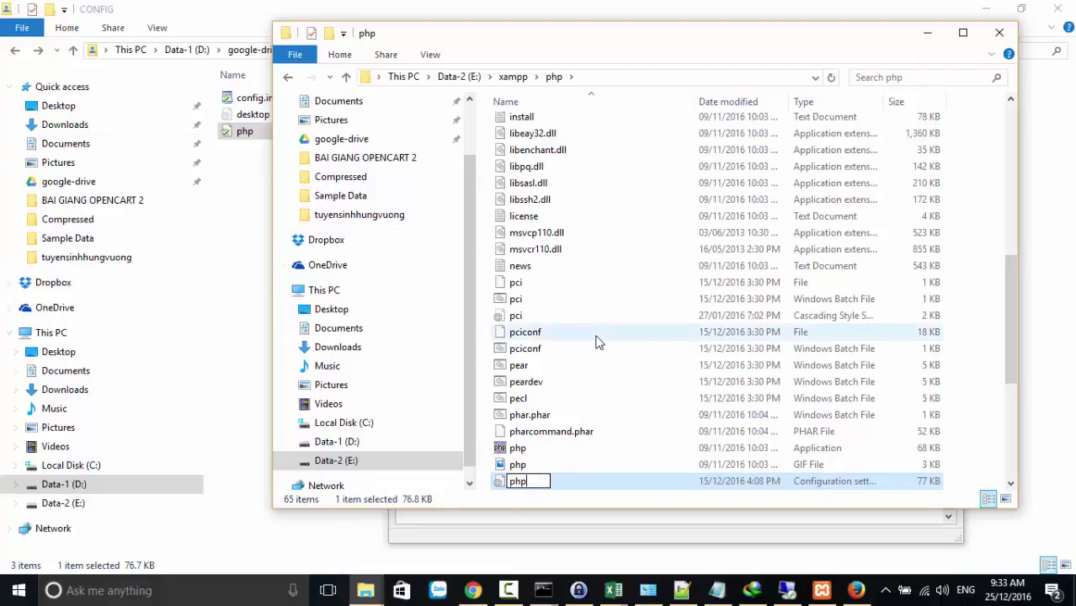
left_click(650, 368)
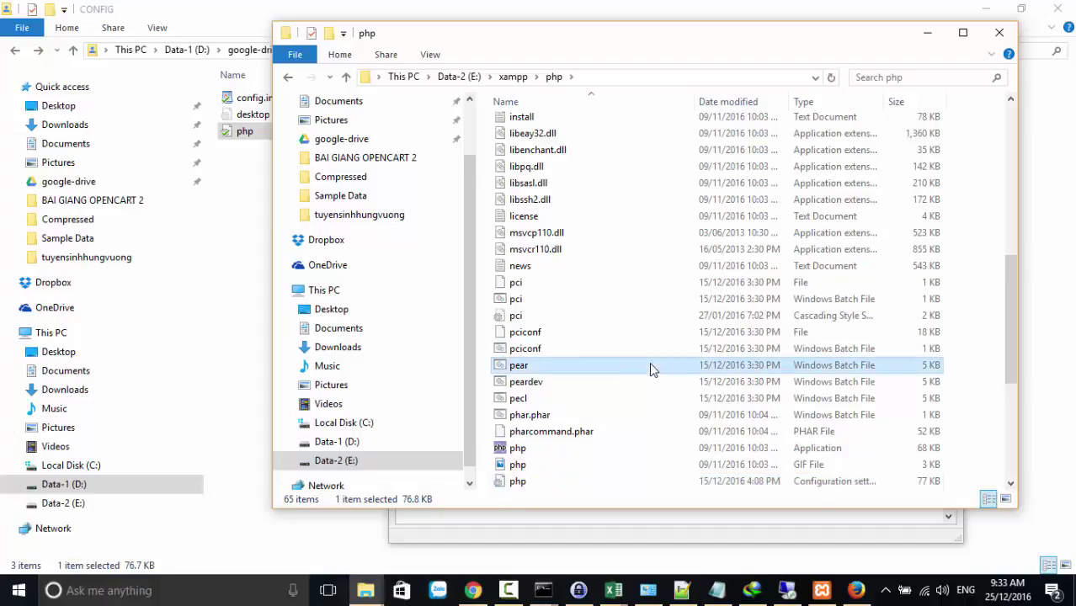
left_click(239, 101)
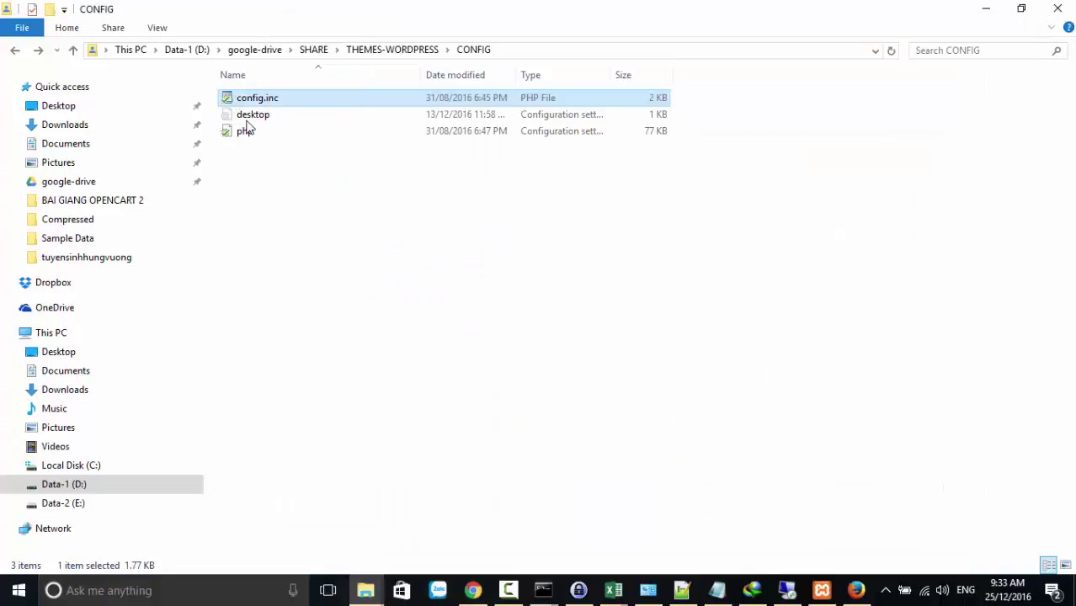
Copy CONFIG's config.inc file and reopen XAMPP's php folder
right_click(240, 99)
left_click(301, 334)
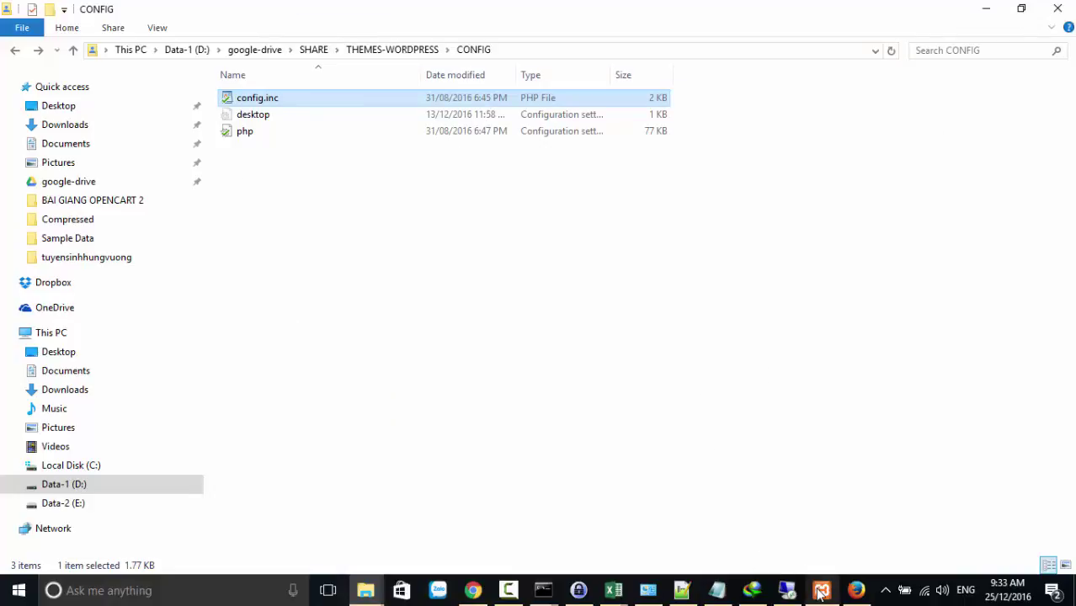
left_click(821, 590)
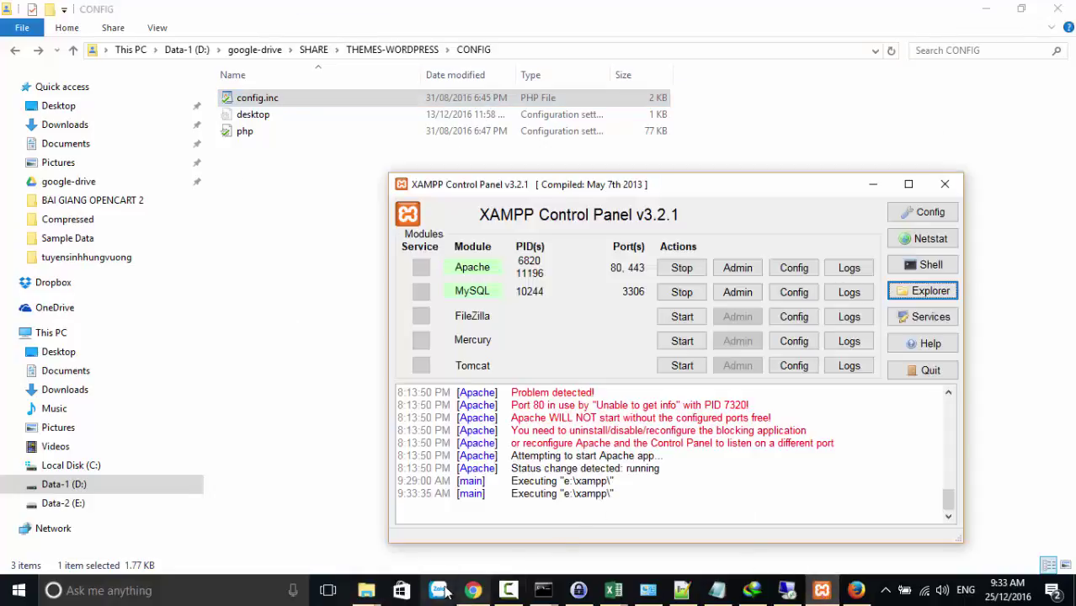
right_click(366, 590)
left_click(350, 559)
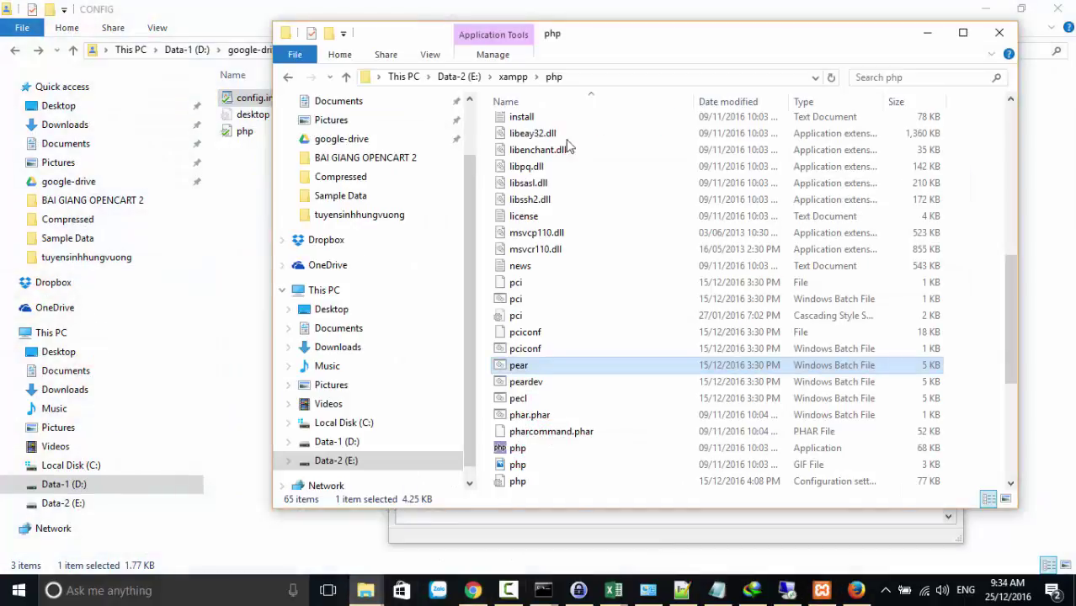
Locate config.inc inside the xampp\phpMyAdmin folder, then return to the CONFIG window
left_click(511, 76)
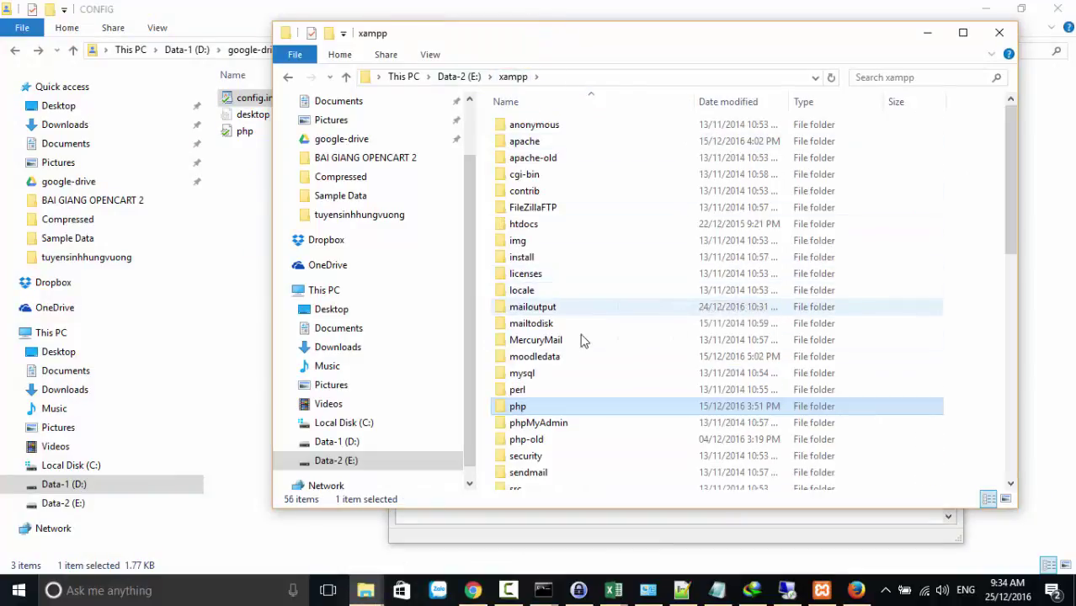
double_click(538, 423)
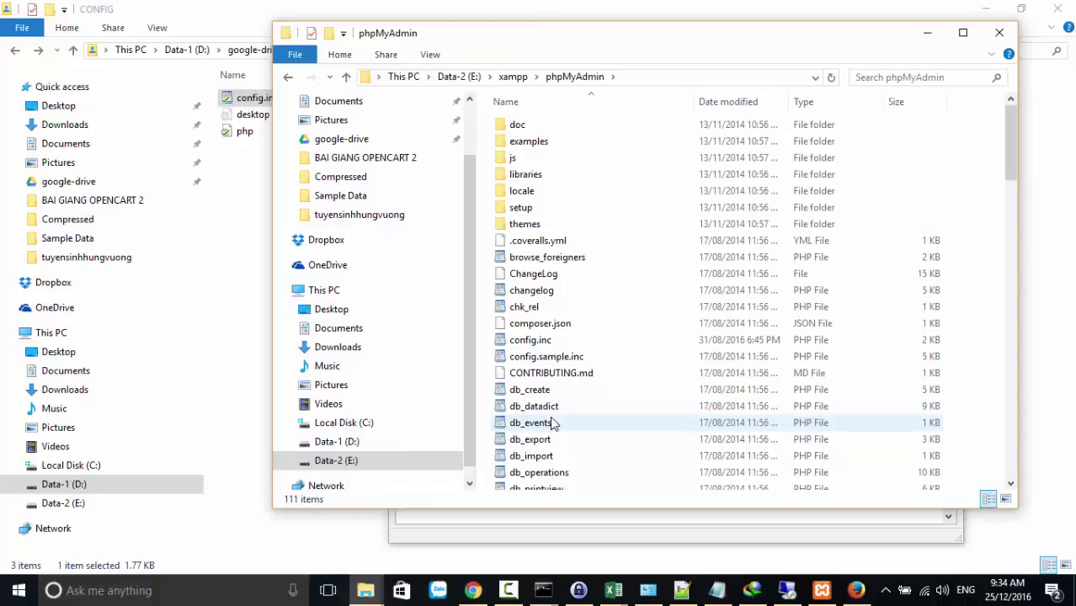
scroll(551, 421, "down", 1)
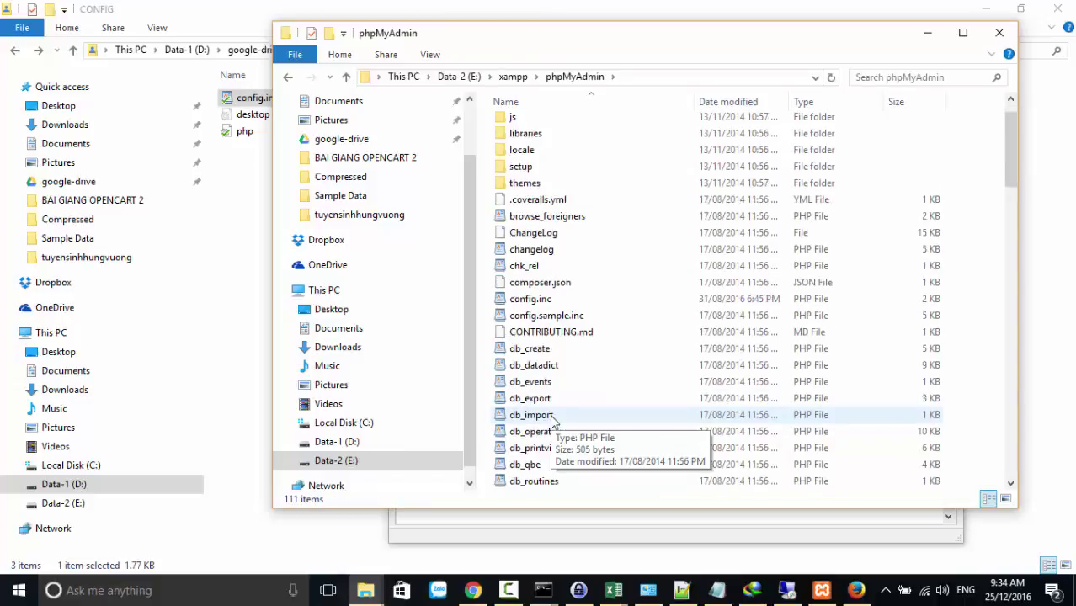
left_click(545, 303)
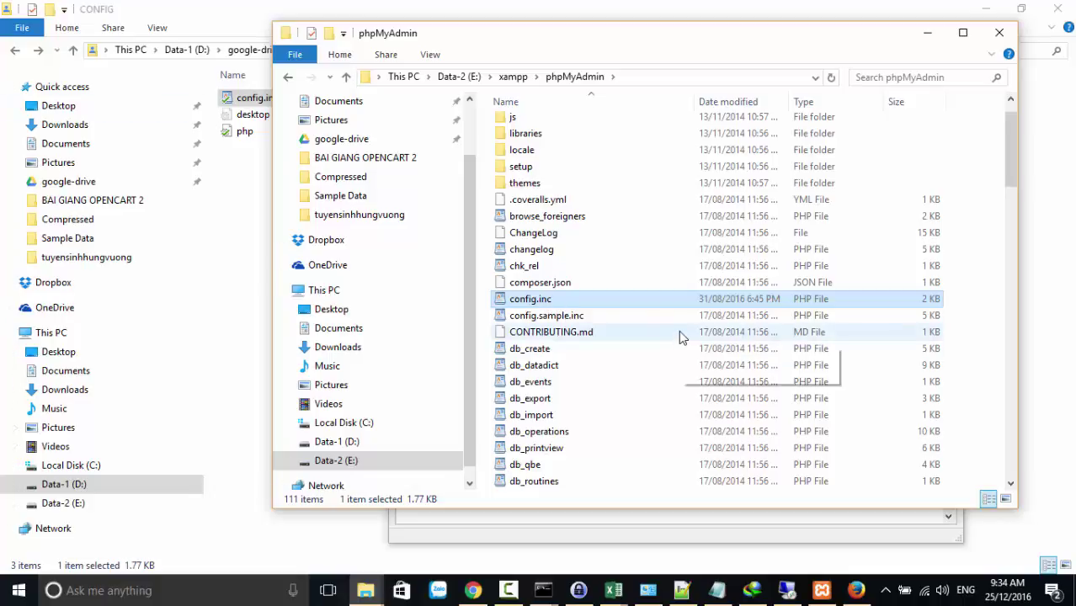
left_click(821, 590)
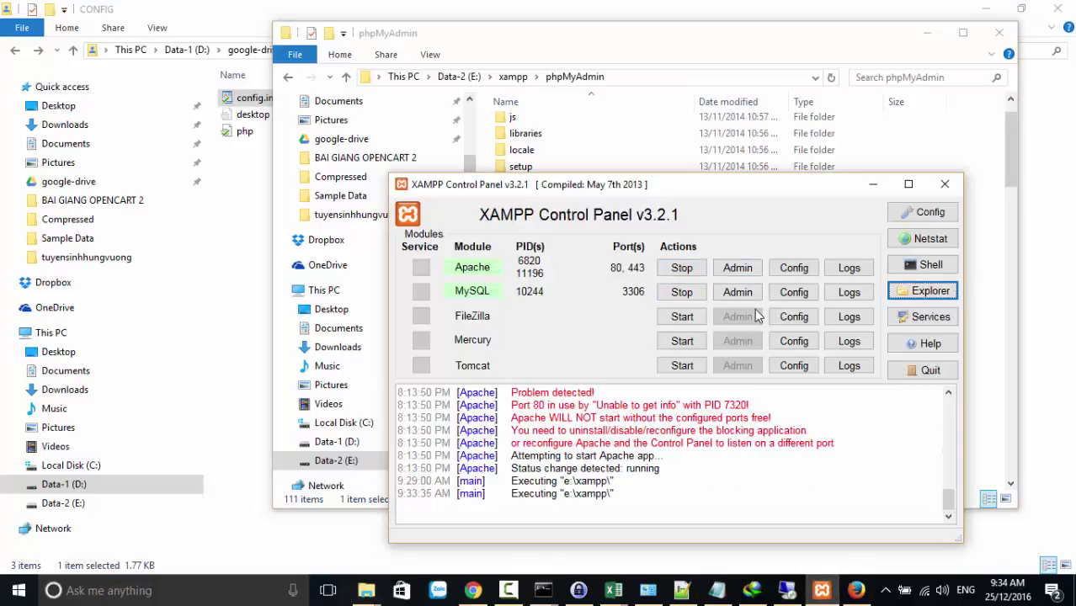
left_click(251, 289)
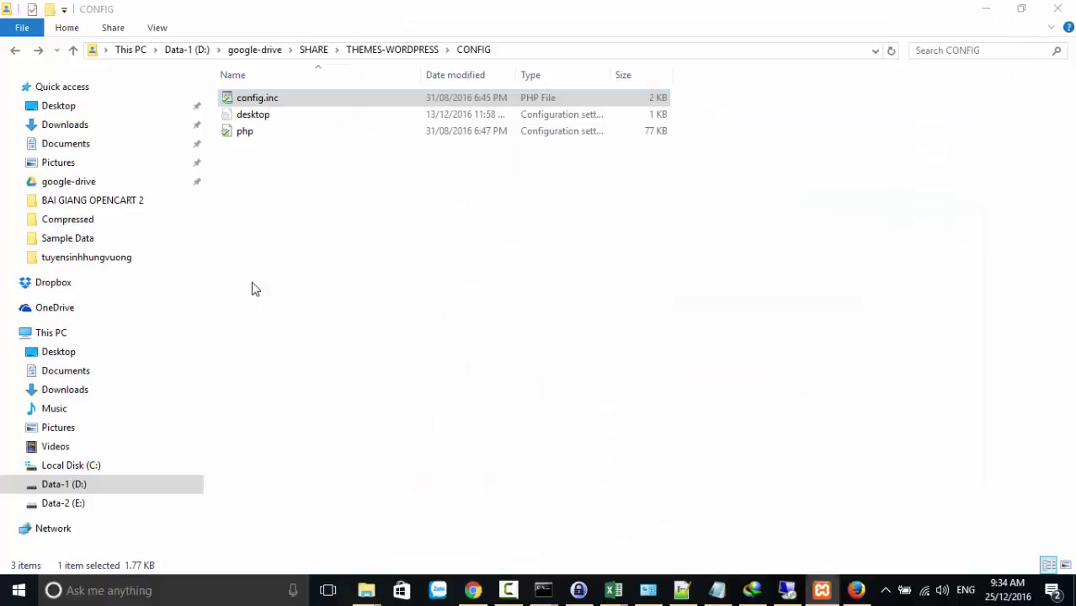
Open the Giao diện (Themes) page in the WordPress dashboard
left_click(472, 592)
mouse_move(55, 320)
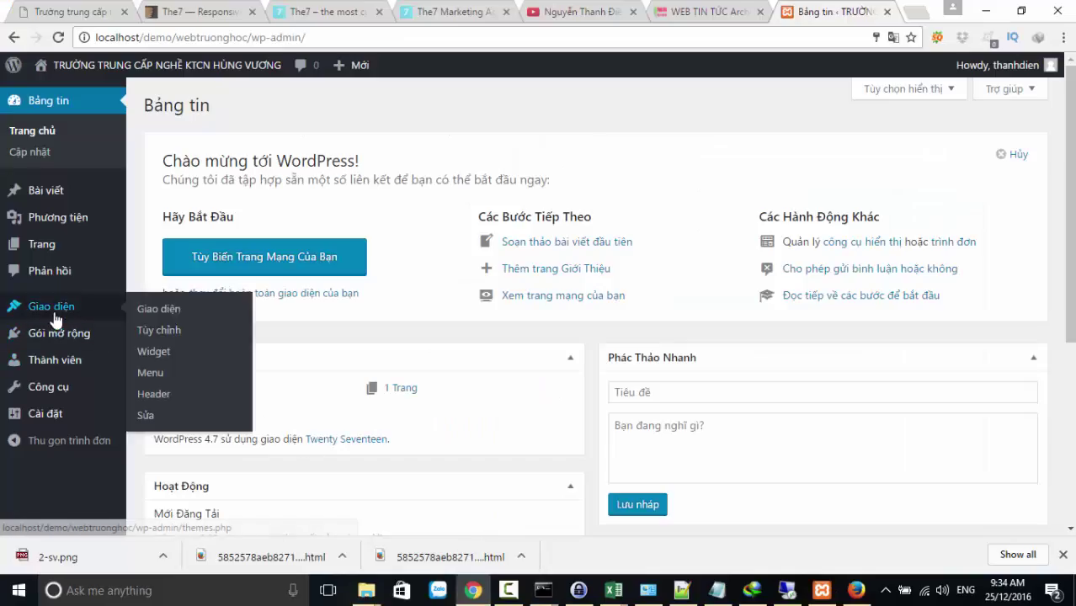
left_click(149, 312)
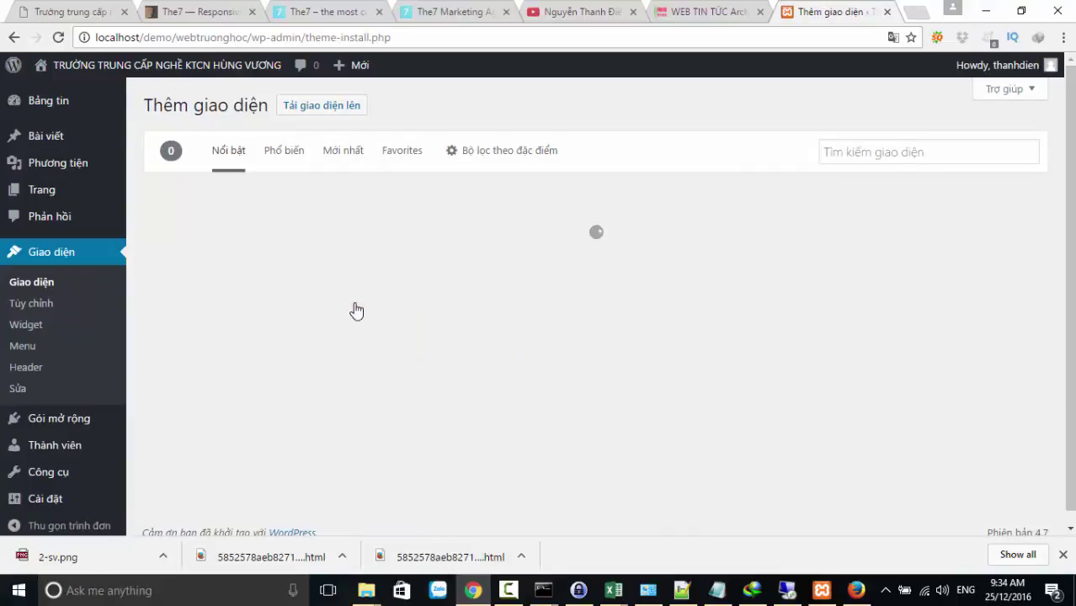
Upload dt-the7.zip through Tải giao diện lên and install it with Cài đặt
left_click(317, 108)
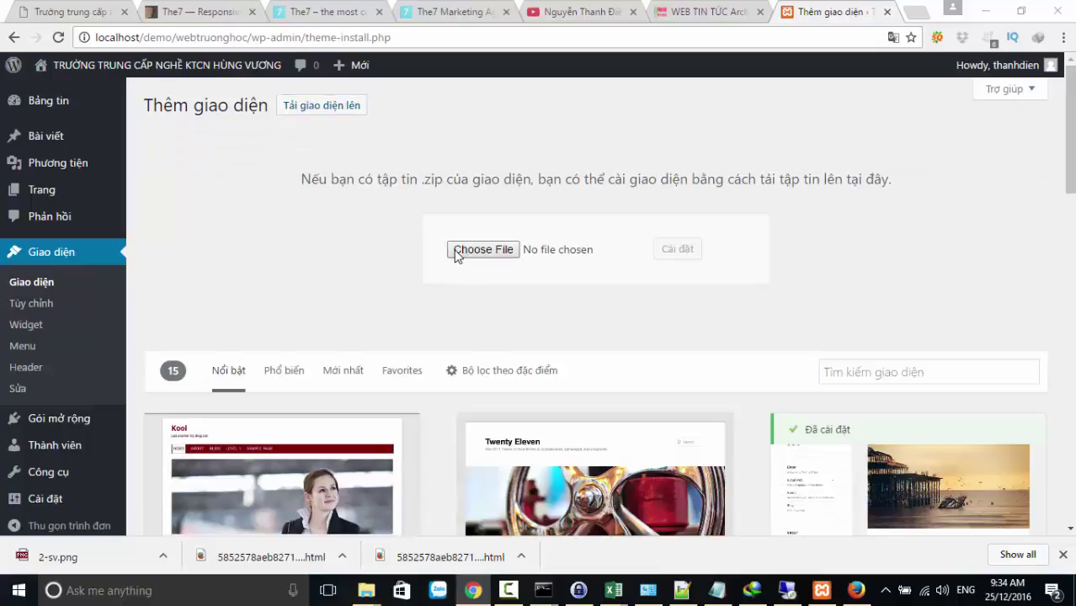
left_click(456, 251)
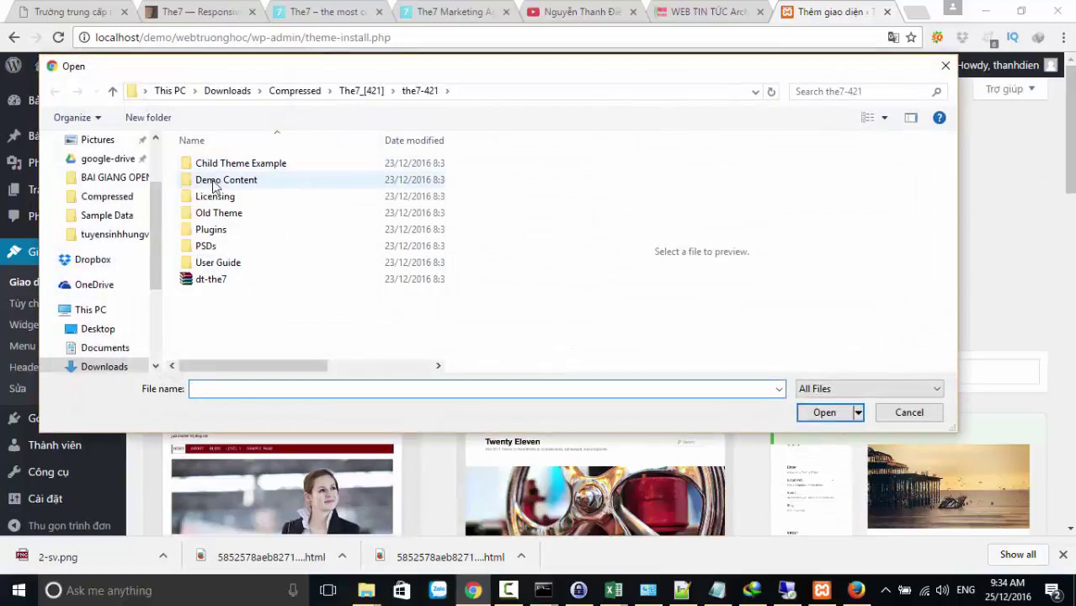
left_click(201, 281)
left_click(818, 413)
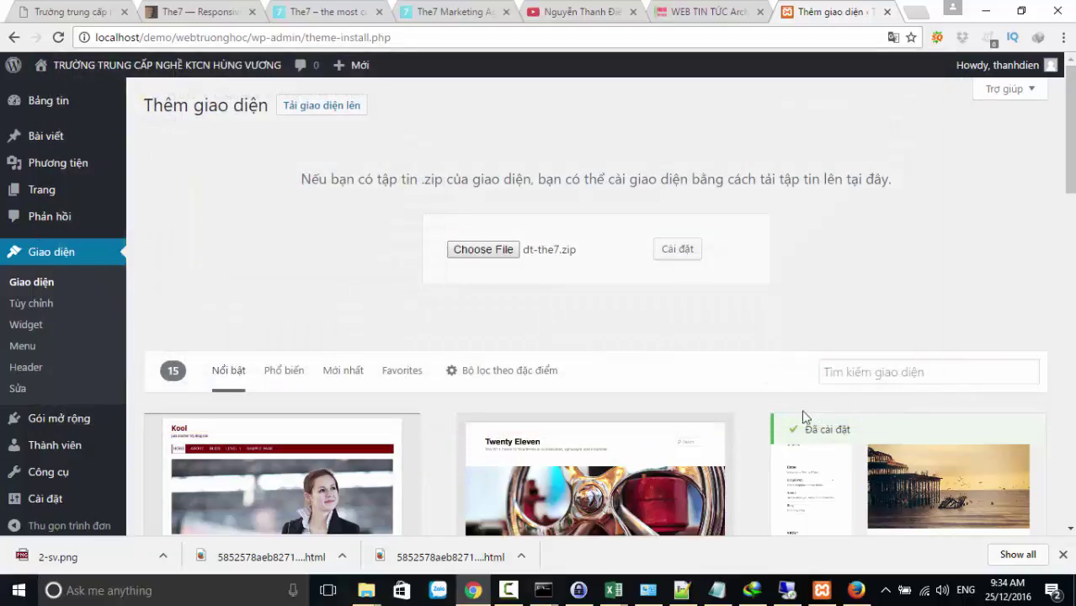
left_click(675, 253)
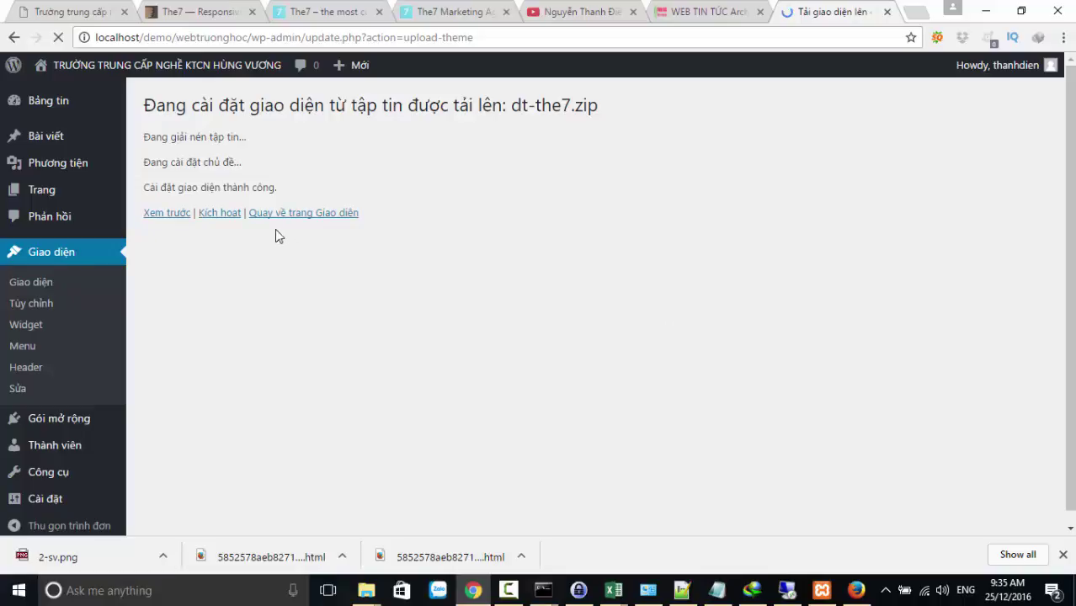
Activate The7 via Kích hoạt and review the recommended-plugins notice
left_click(214, 218)
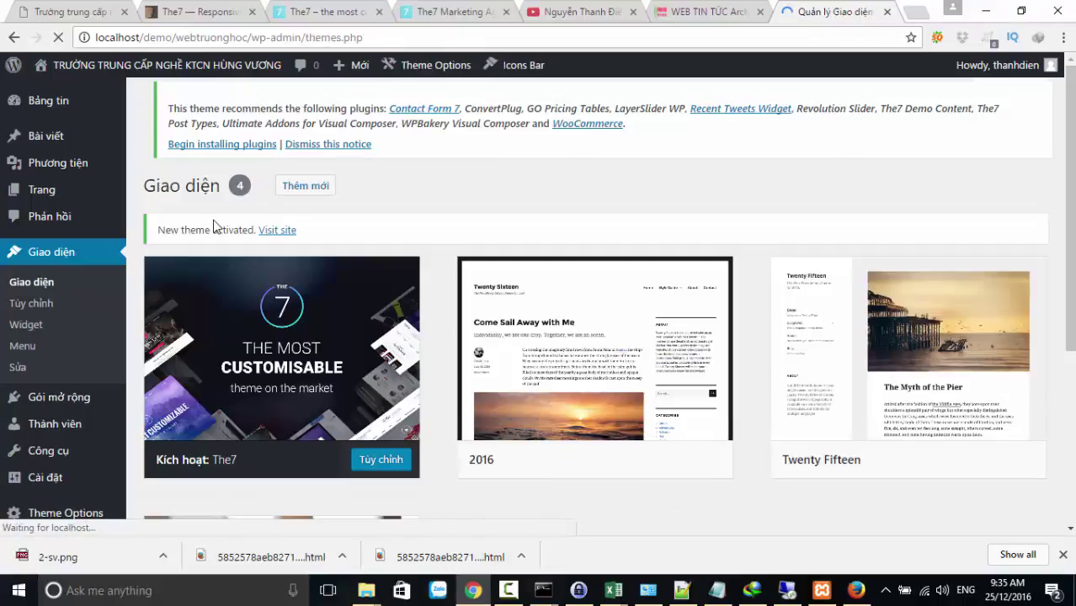
scroll(352, 424, "down", 3)
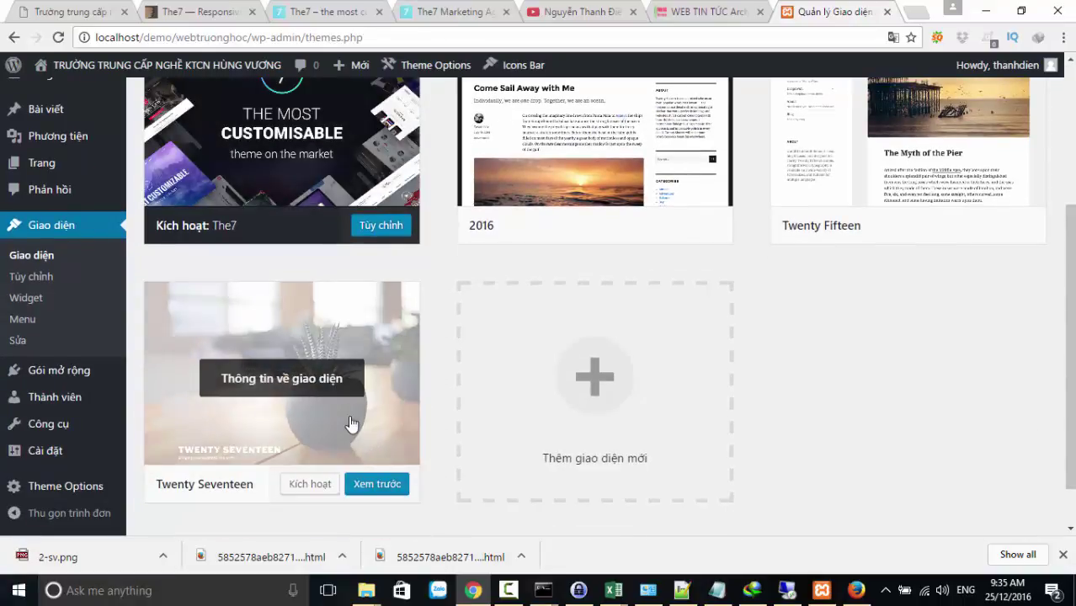
scroll(352, 424, "up", 3)
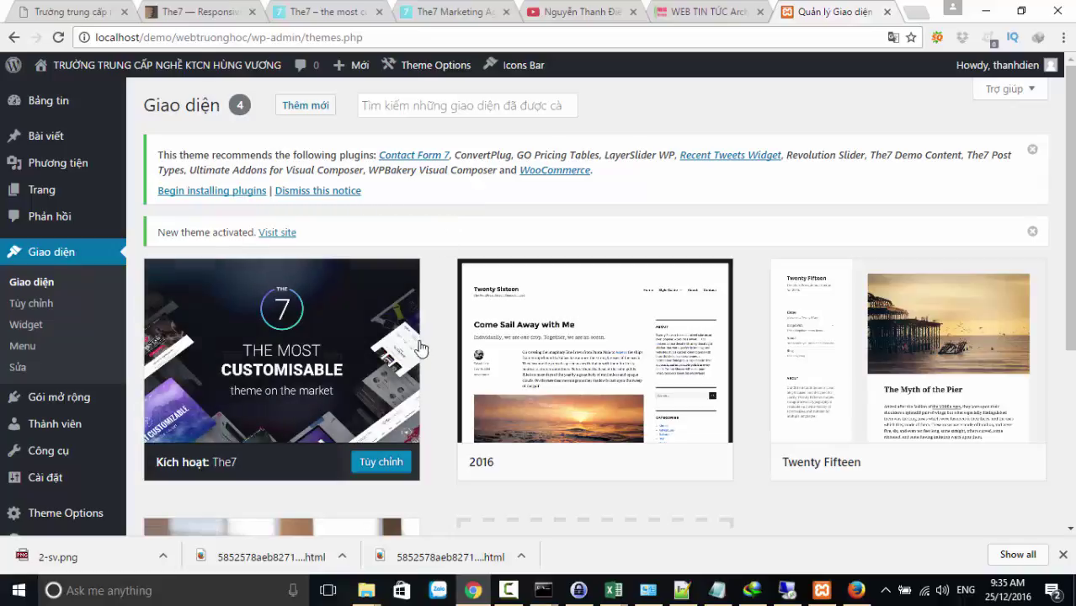
right_click(360, 595)
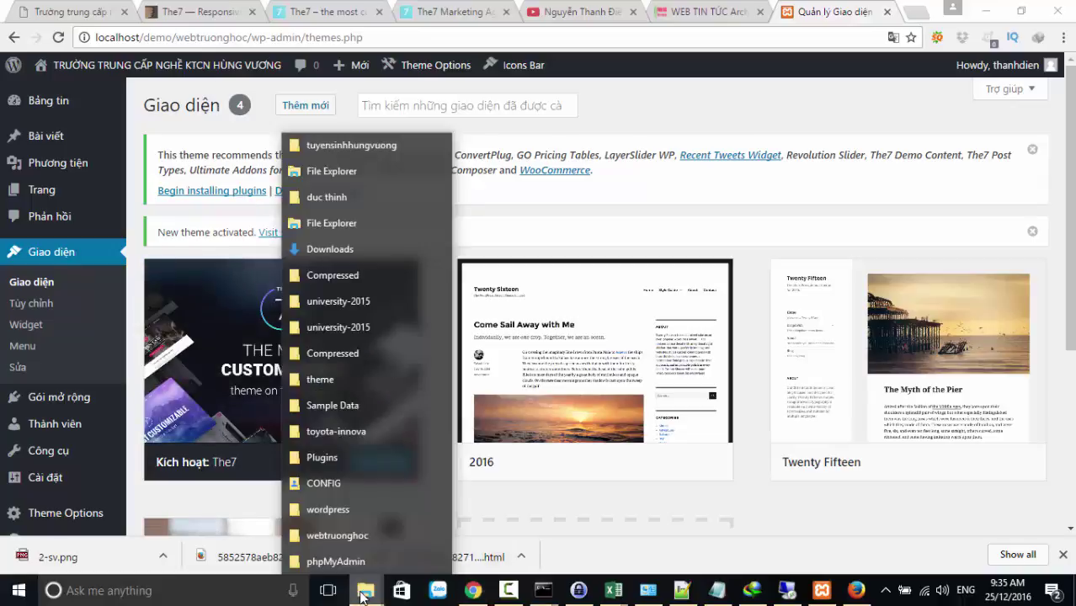
Open the webtruonghoc site's wp-config.php in Notepad++ at empty line 39
left_click(350, 542)
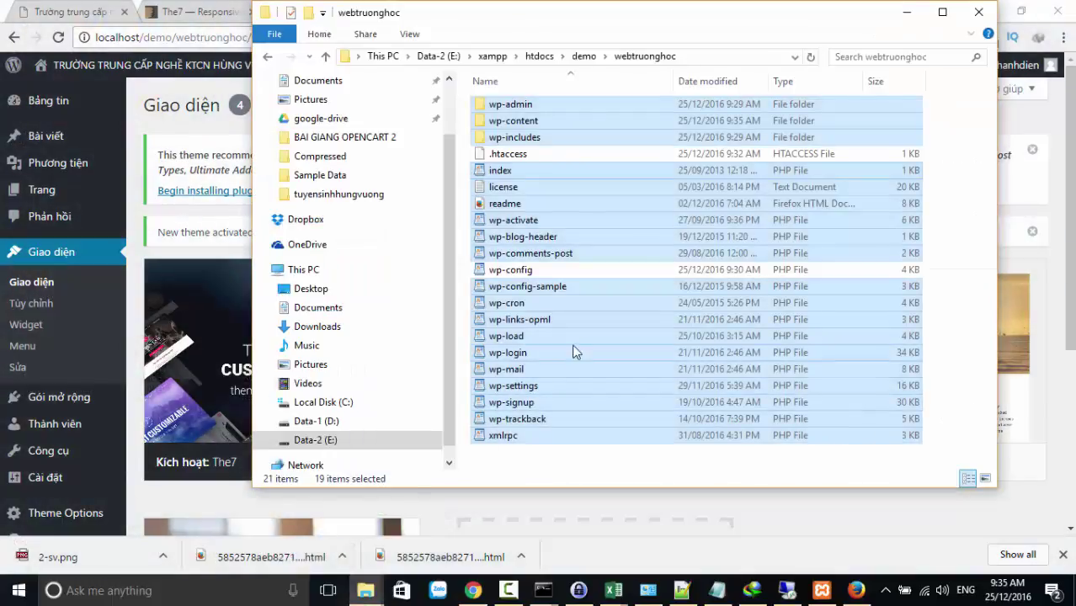
left_click(572, 336)
right_click(520, 271)
left_click(552, 298)
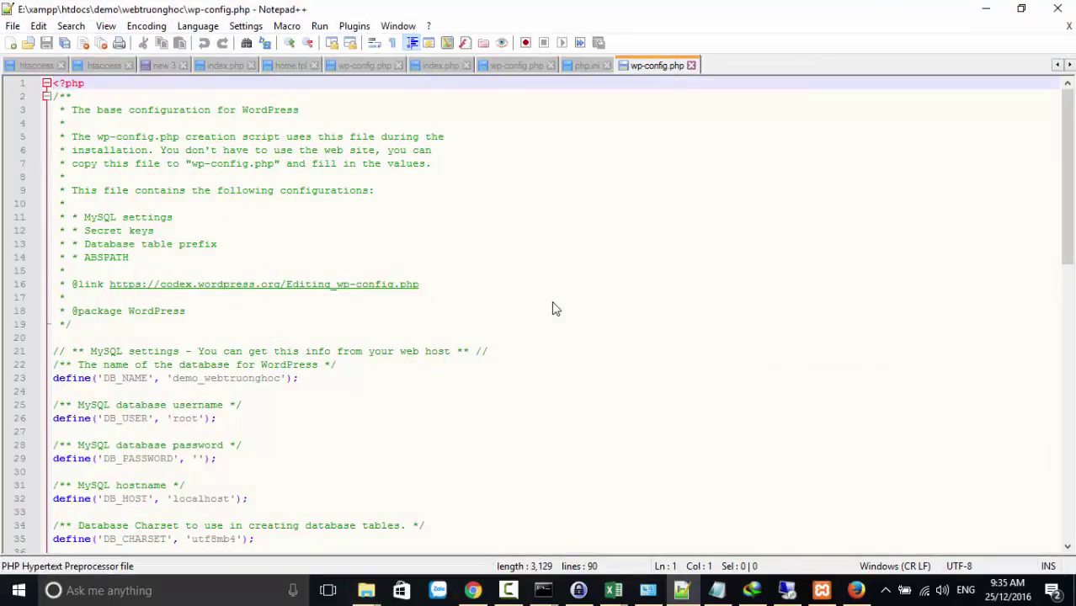
scroll(366, 360, "down", 4)
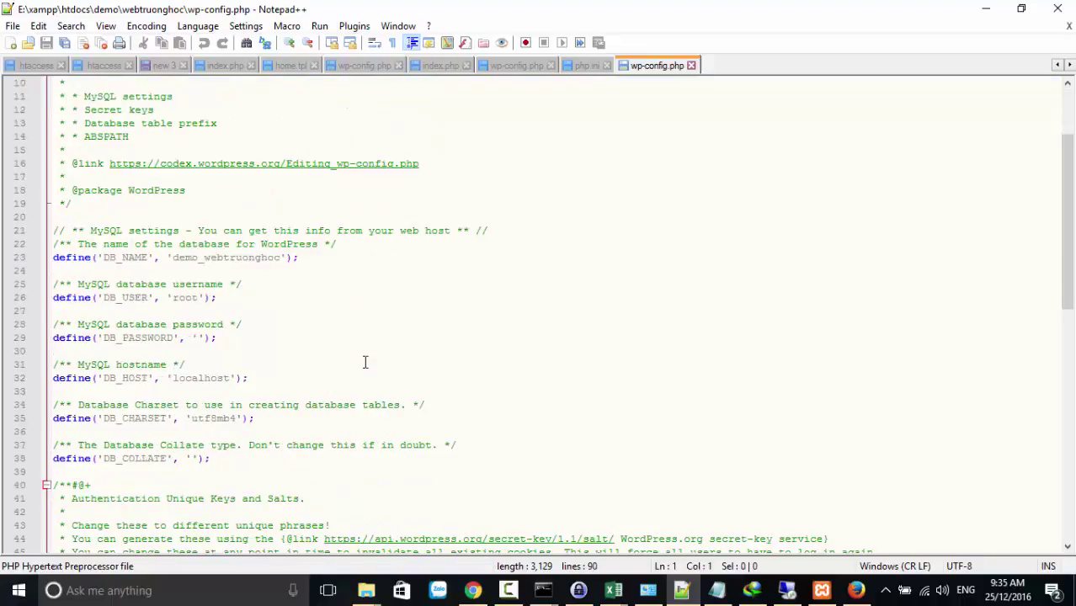
left_click(240, 429)
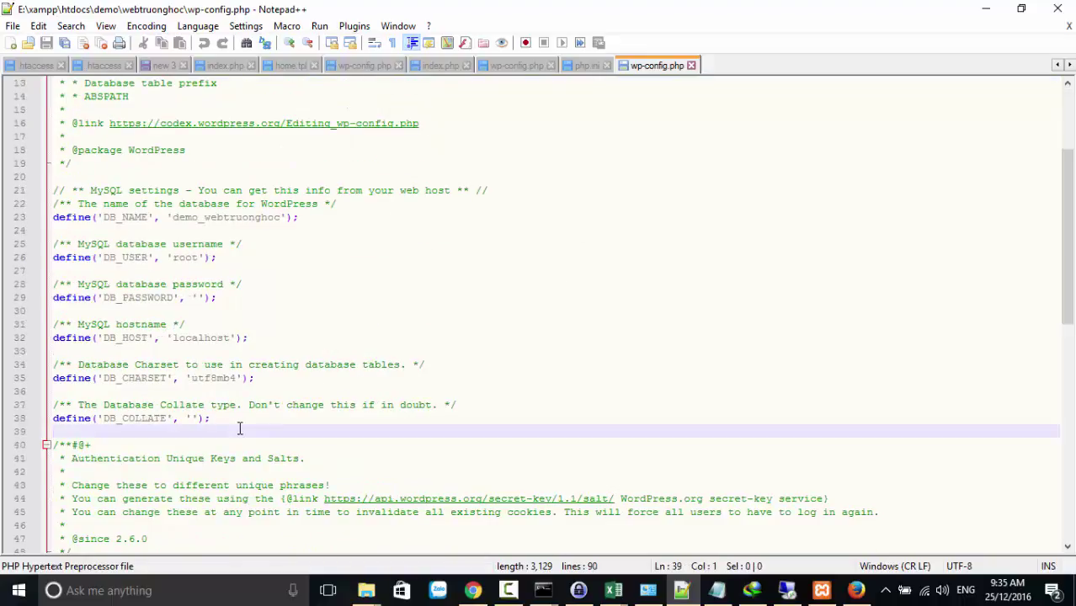
Copy the WP_MEMORY_LIMIT '256M' line from university-2015's wp-config.php onto line 39
left_click(520, 67)
scroll(336, 368, "down", 2)
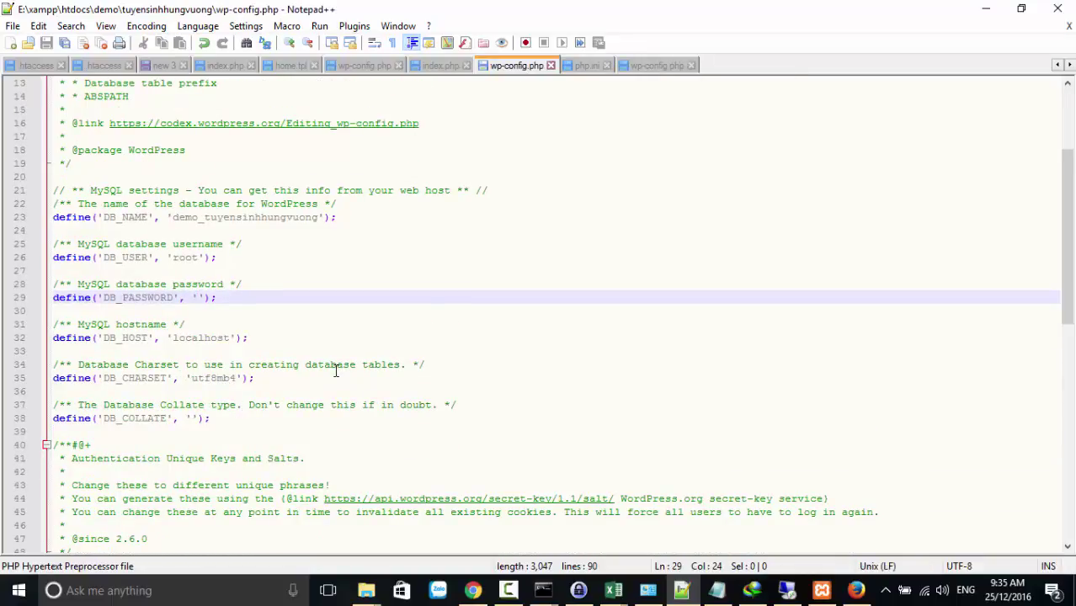
left_click(363, 66)
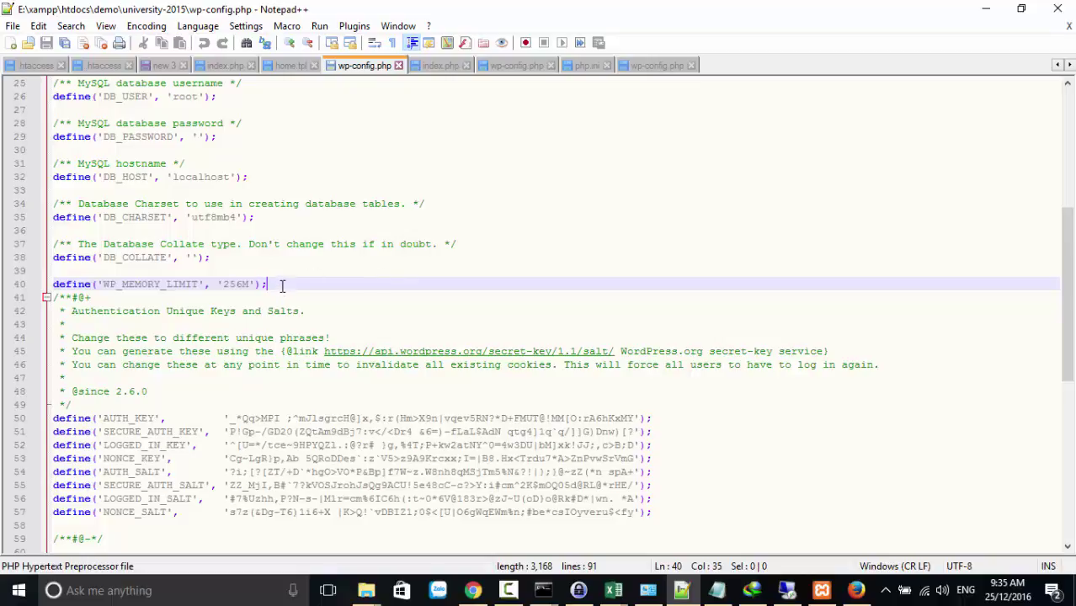
left_click_drag(282, 287, 55, 296)
key("ctrl+c")
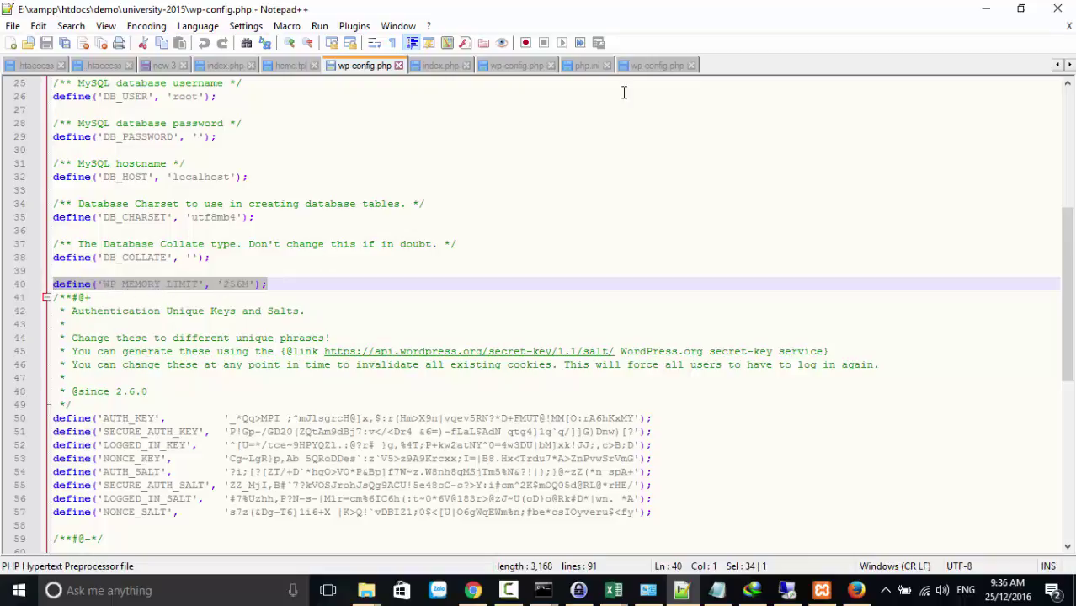
left_click(640, 66)
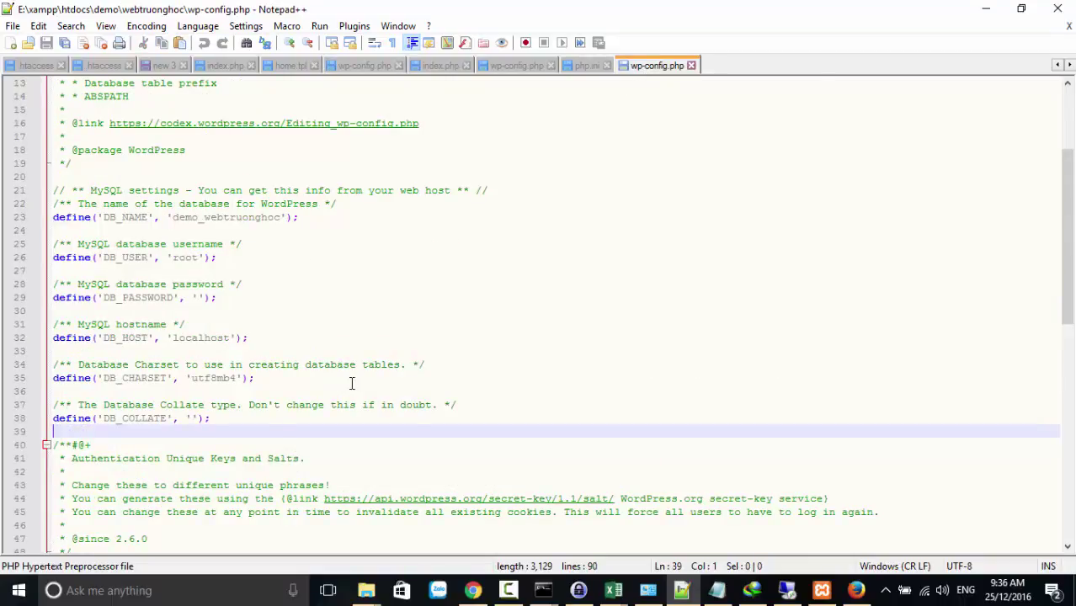
key("ctrl+v")
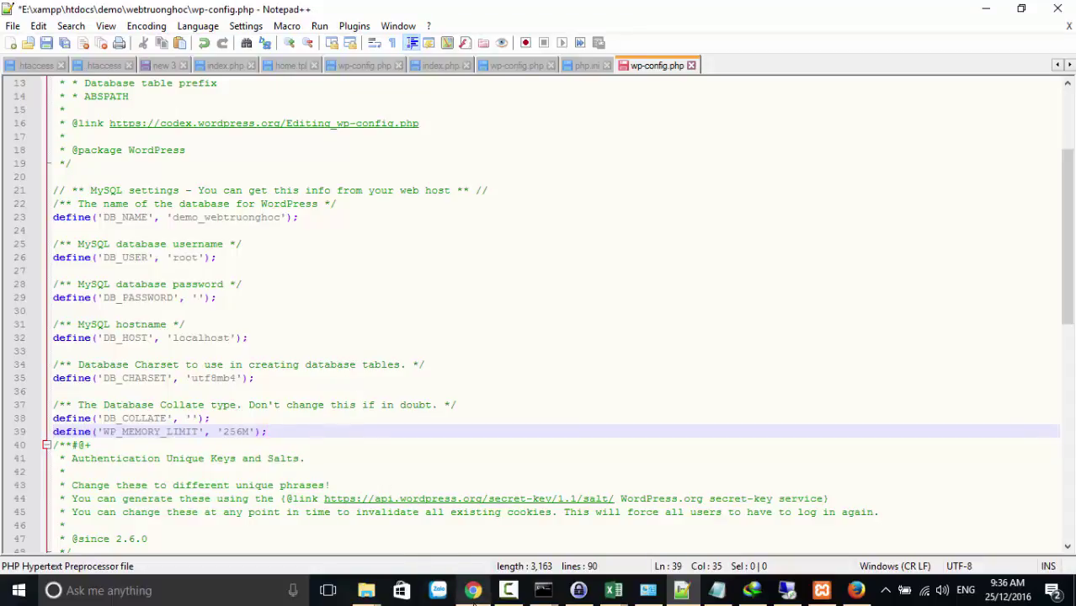
left_click(472, 590)
left_click(915, 12)
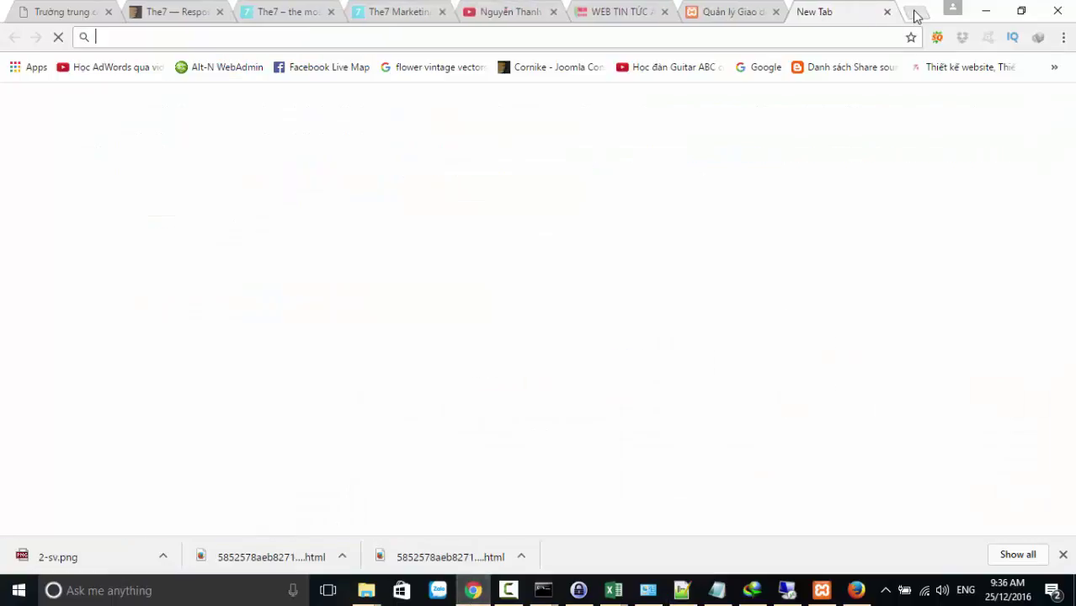
Google 'define wp memory limit' and open the WooCommerce memory-limit article
type("gle.com")
key("Return")
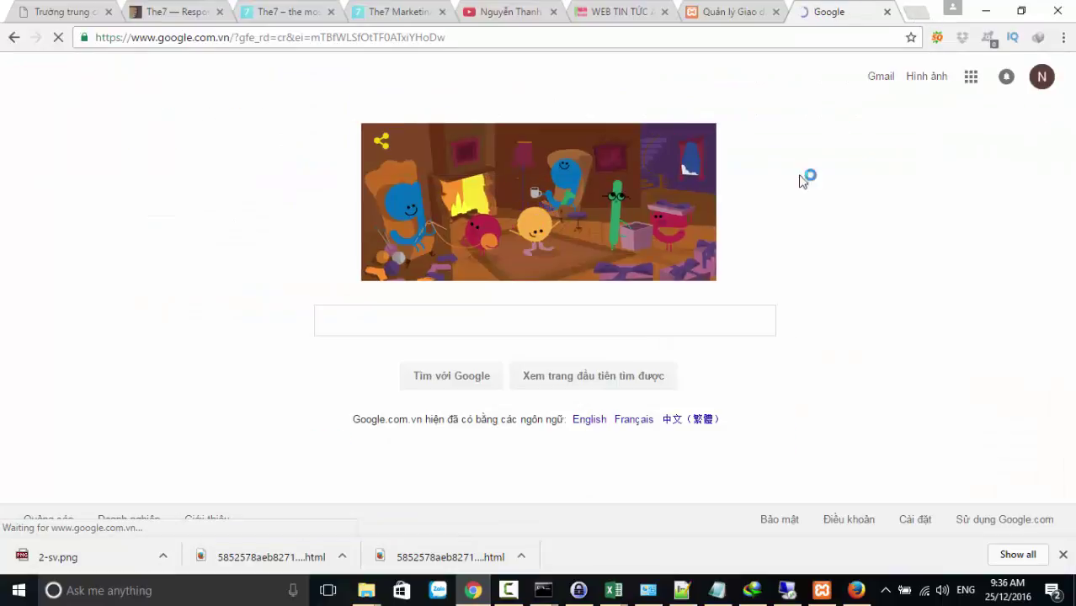
type("DE")
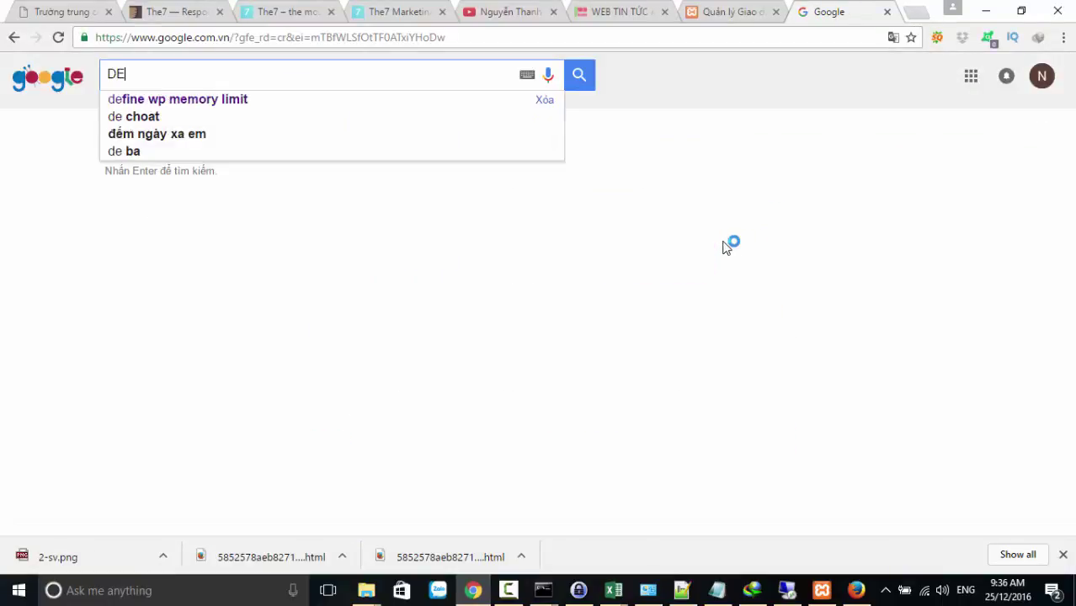
key("Down")
key("Return")
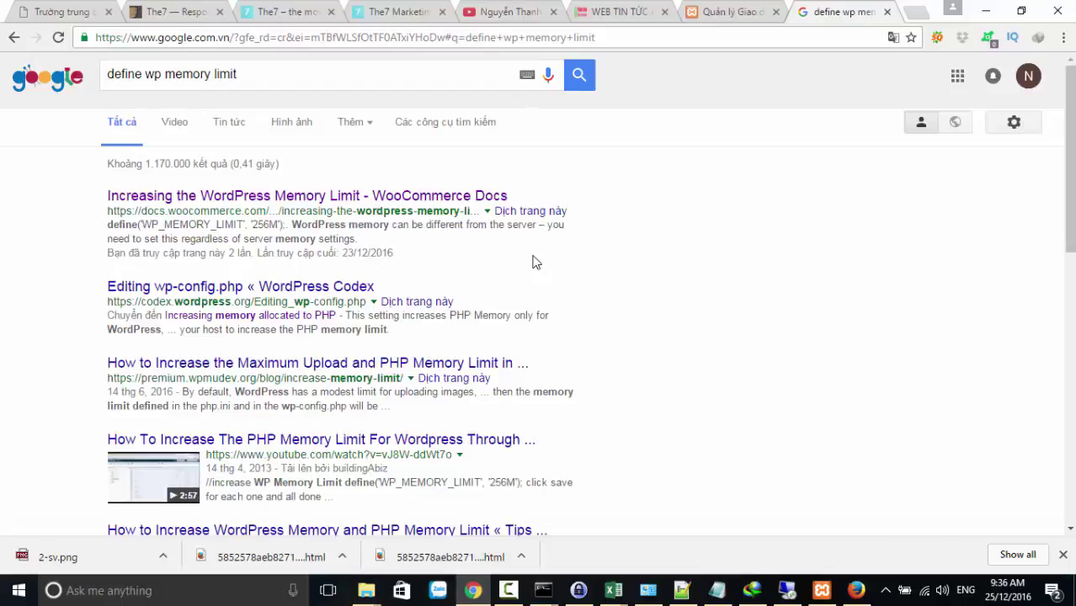
left_click(263, 206)
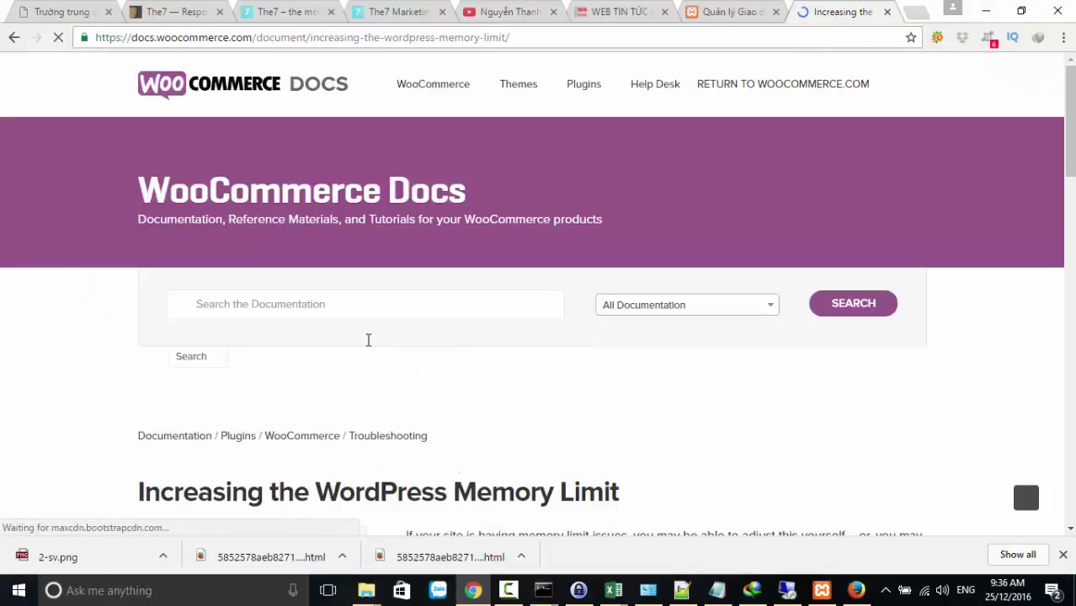
Select the article's define('WP_MEMORY_LIMIT', '256M'); line, then return to Notepad++
scroll(461, 434, "down", 5)
scroll(461, 434, "down", 5)
scroll(462, 420, "up", 5)
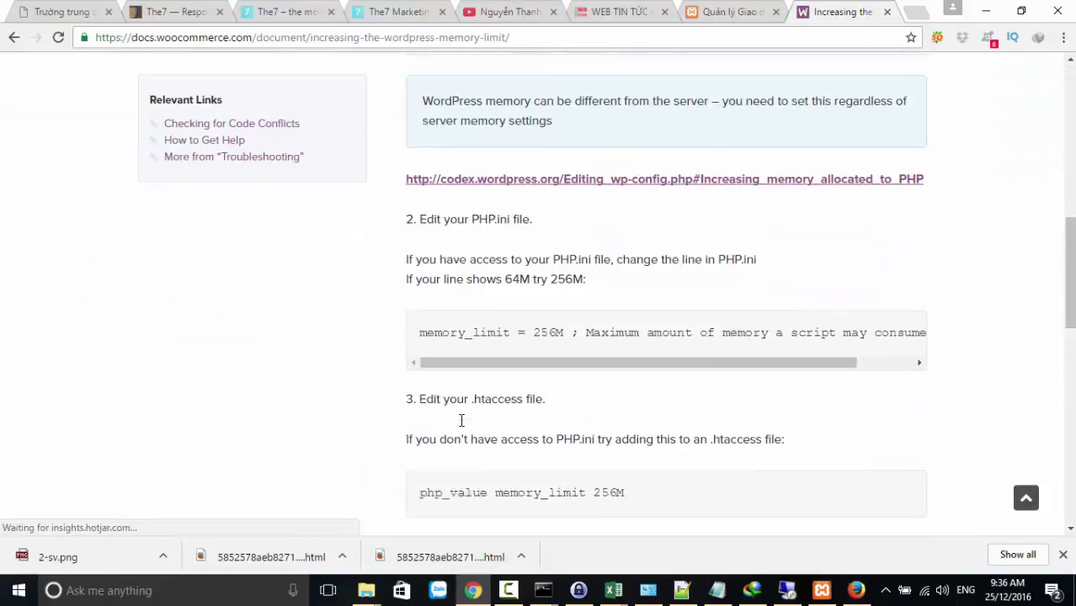
scroll(461, 420, "up", 1)
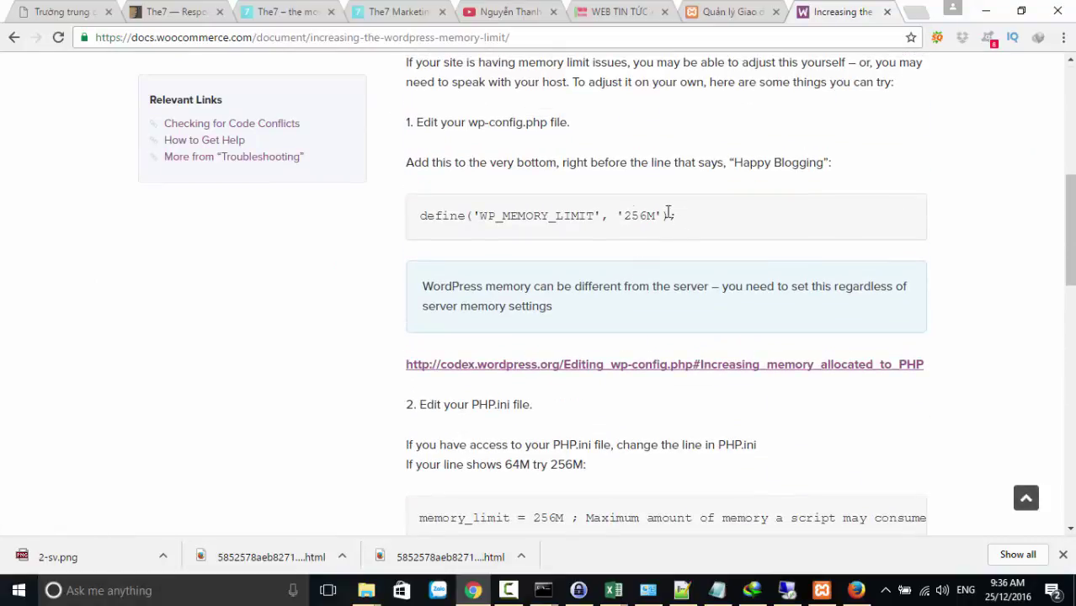
left_click_drag(674, 215, 428, 211)
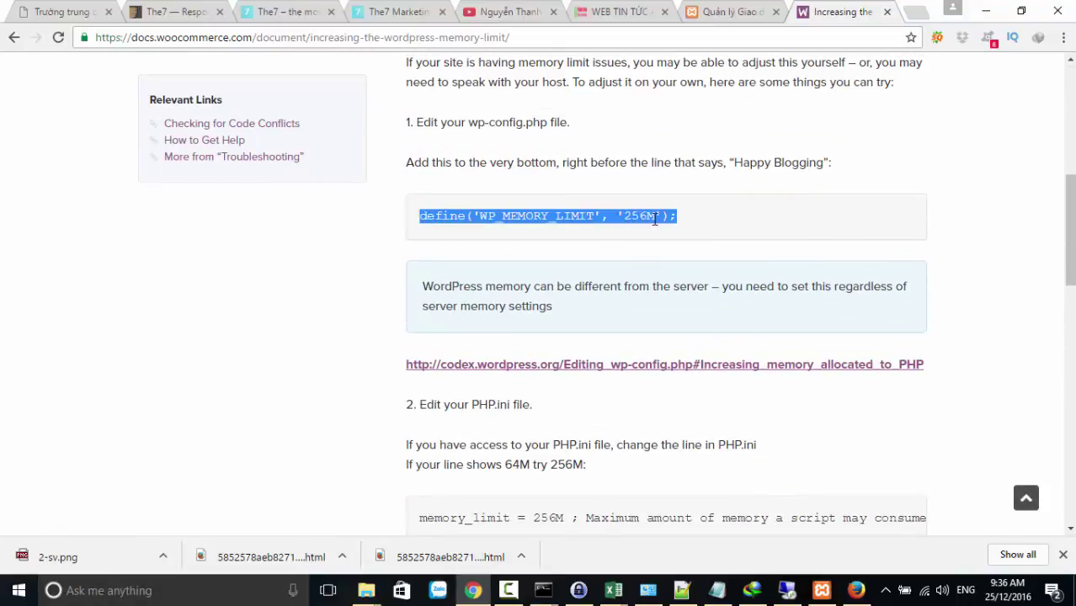
left_click(682, 589)
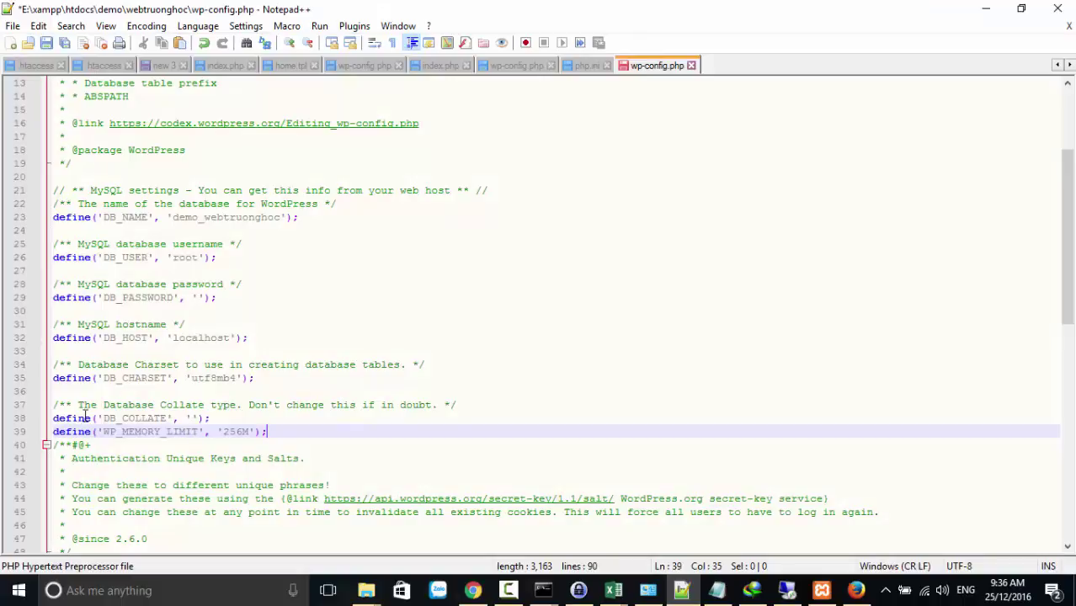
Add a blank line after DB_COLLATE, save wp-config.php, and return to WordPress Themes
left_click(217, 419)
key("Return")
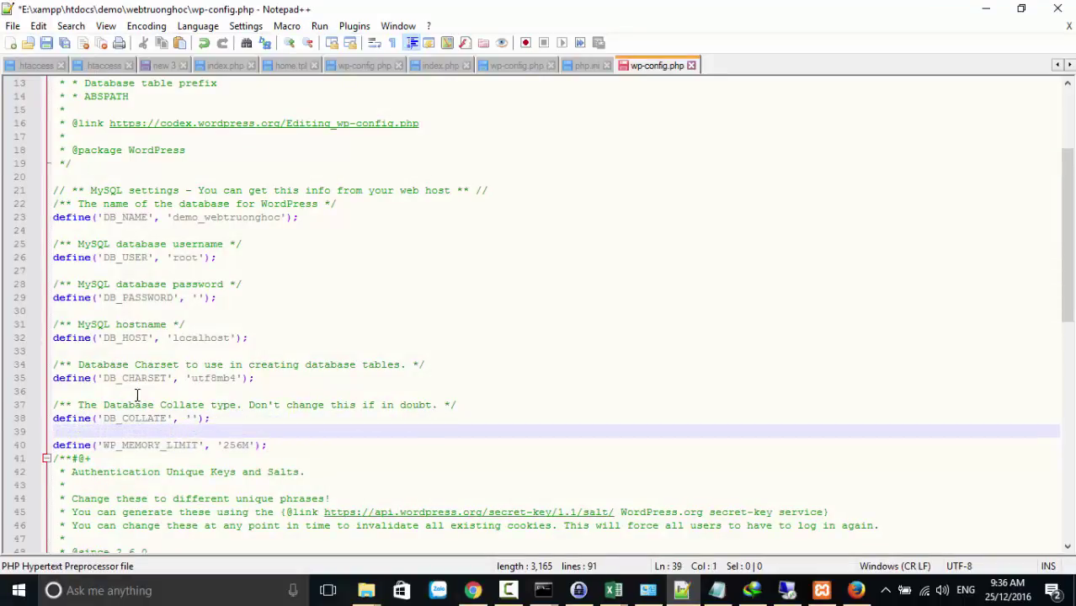
left_click(47, 44)
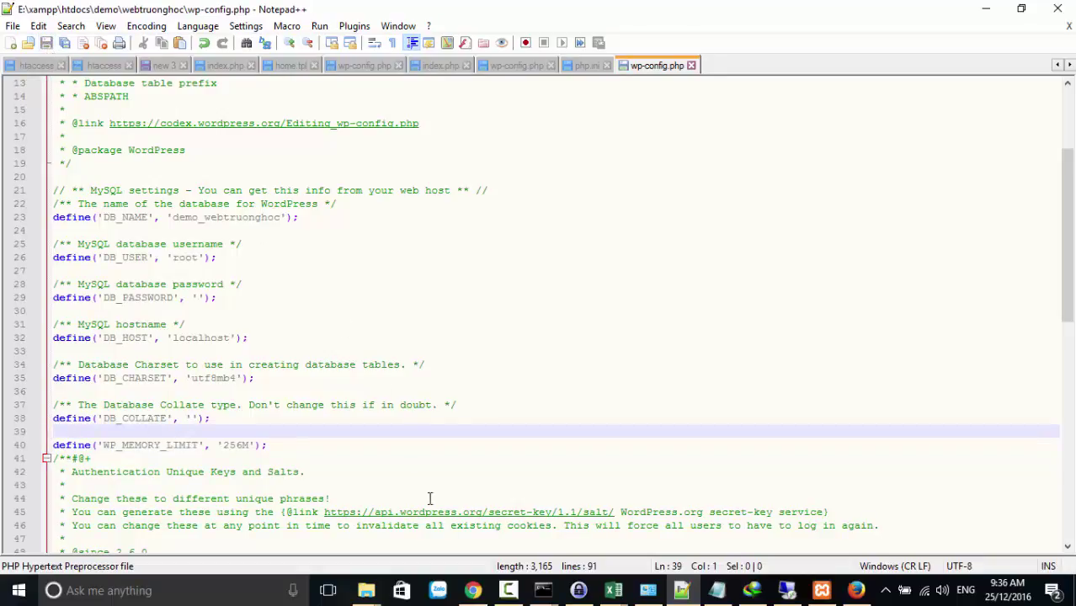
left_click(473, 590)
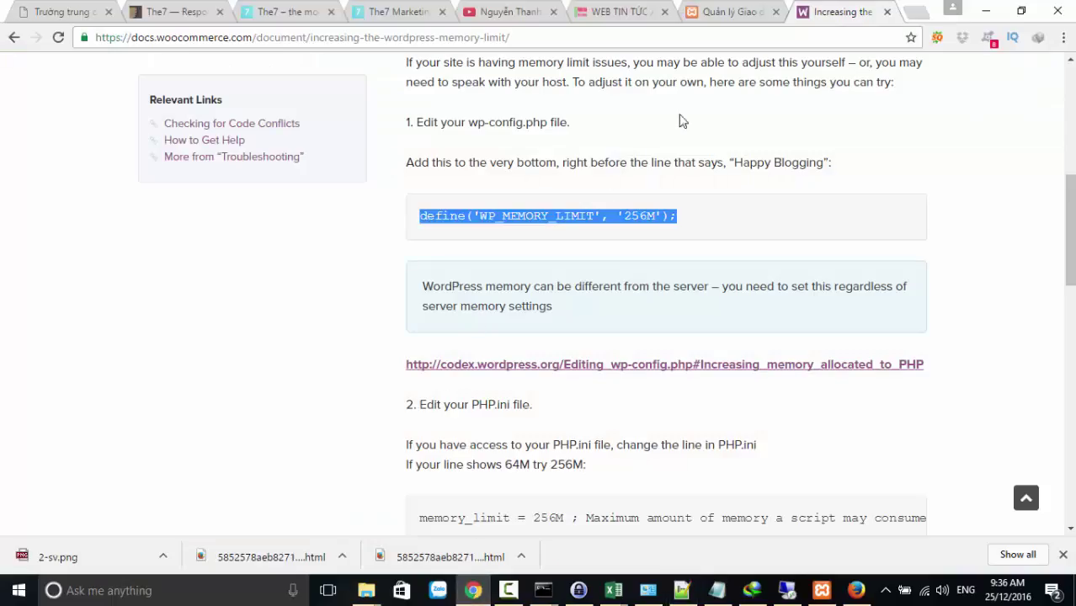
left_click(725, 12)
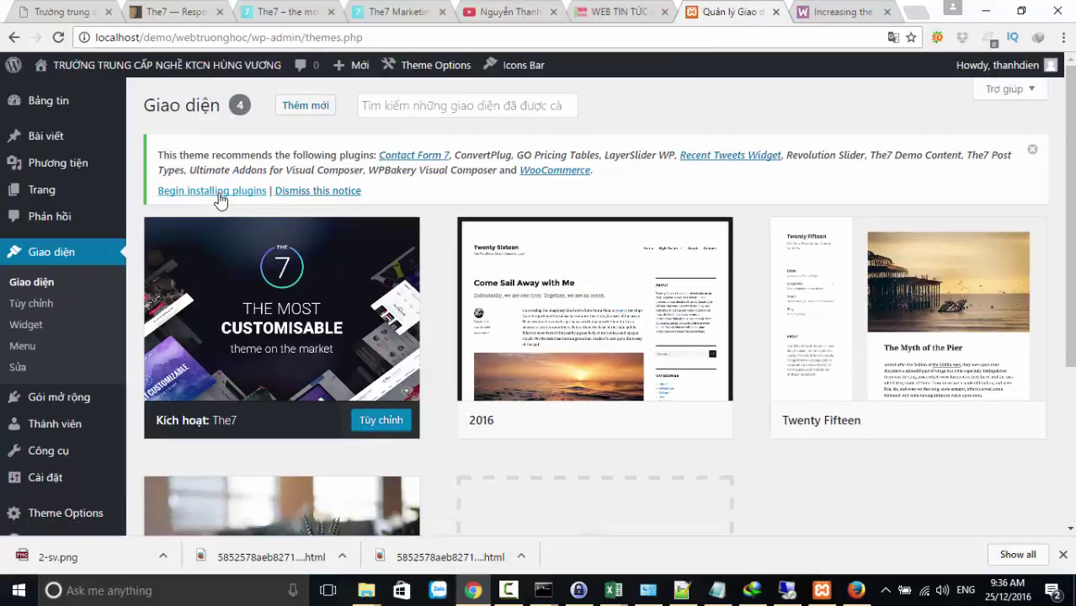
Bulk-install all eleven listed The7 plugins with the Install action and Áp dụng
left_click(218, 193)
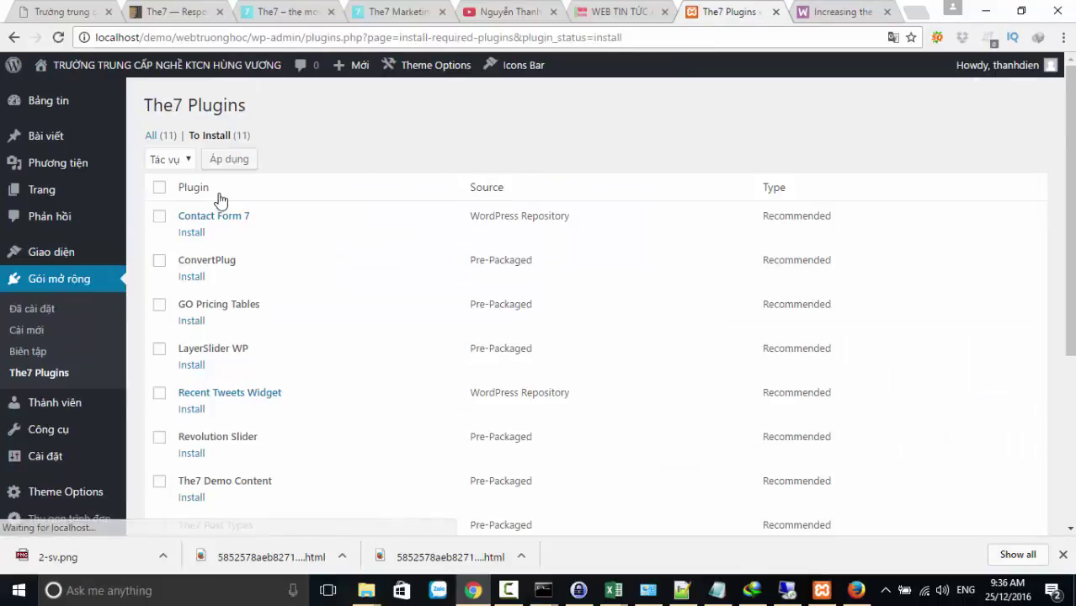
left_click(178, 168)
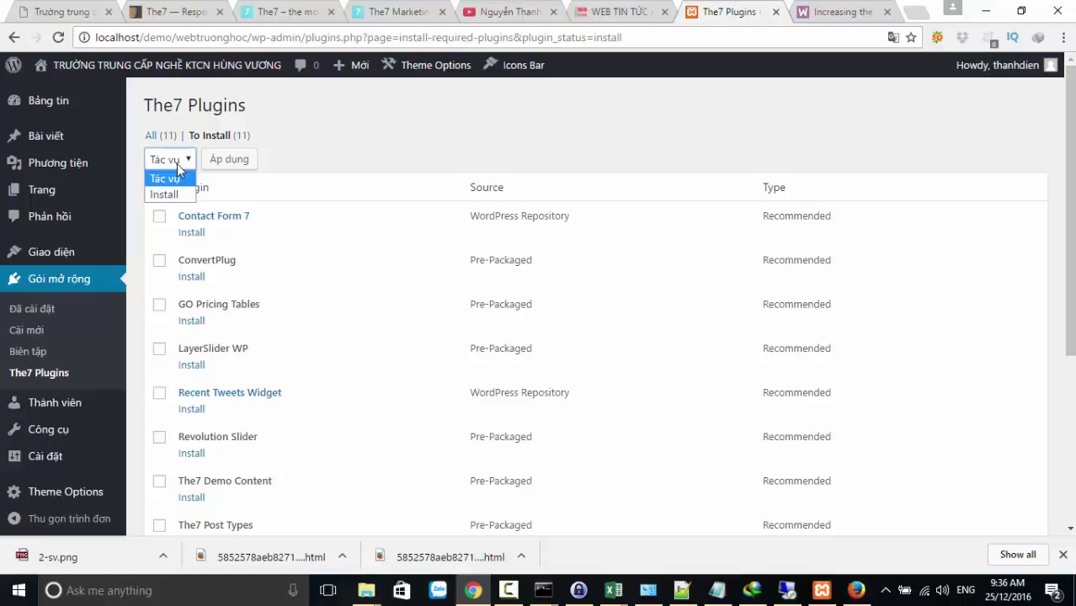
left_click(165, 195)
left_click(159, 187)
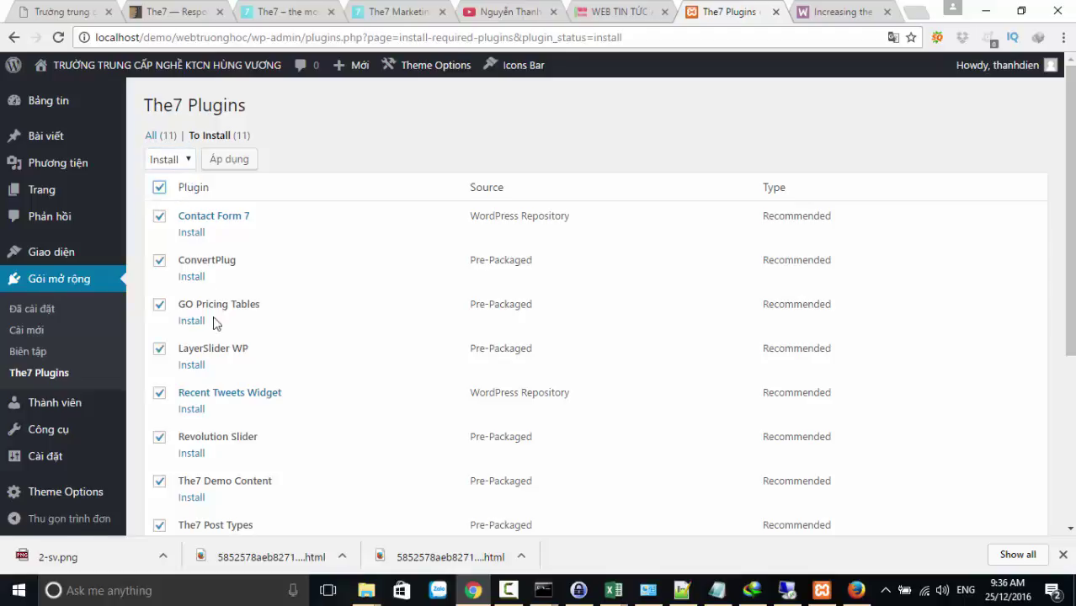
scroll(213, 323, "down", 3)
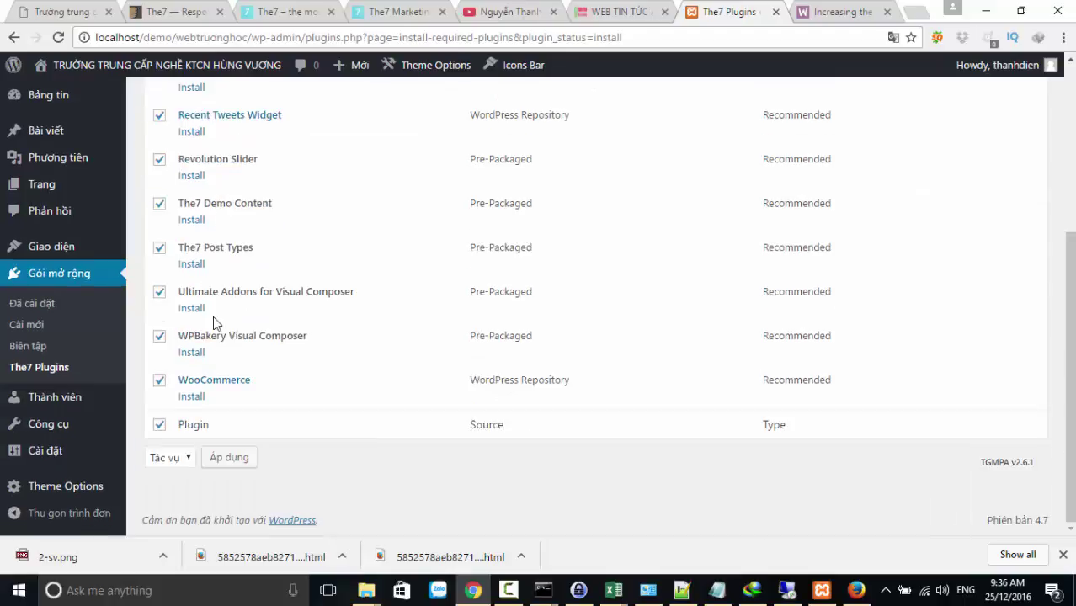
left_click(228, 459)
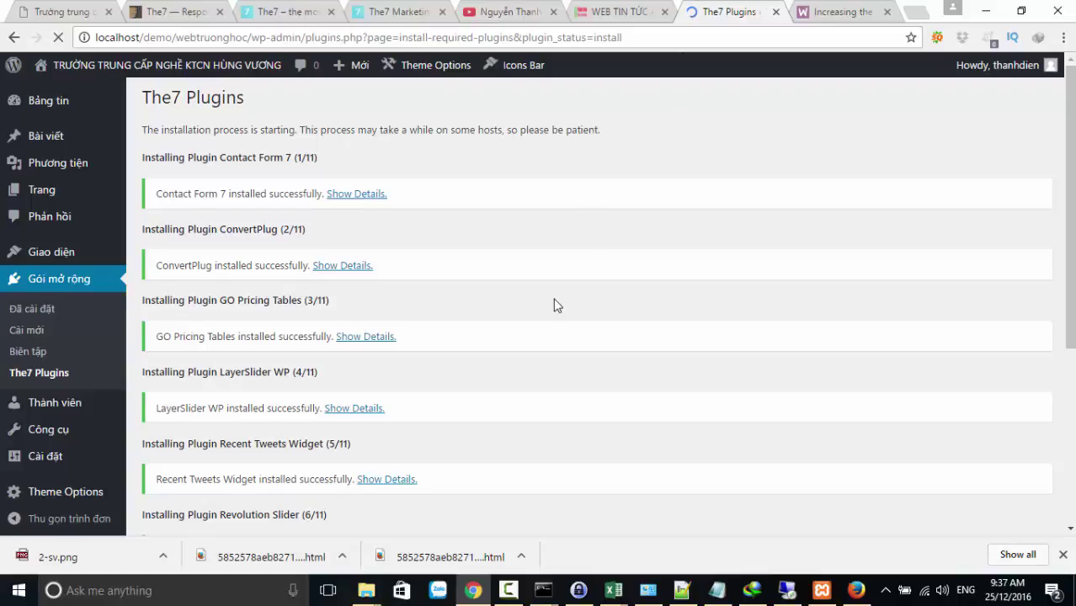
Let all 11 The7 plugin installs finish through WooCommerce, then return to the Required Plugins Installer
scroll(552, 305, "down", 4)
scroll(544, 308, "up", 2)
scroll(544, 309, "up", 2)
scroll(544, 309, "down", 4)
scroll(544, 309, "up", 4)
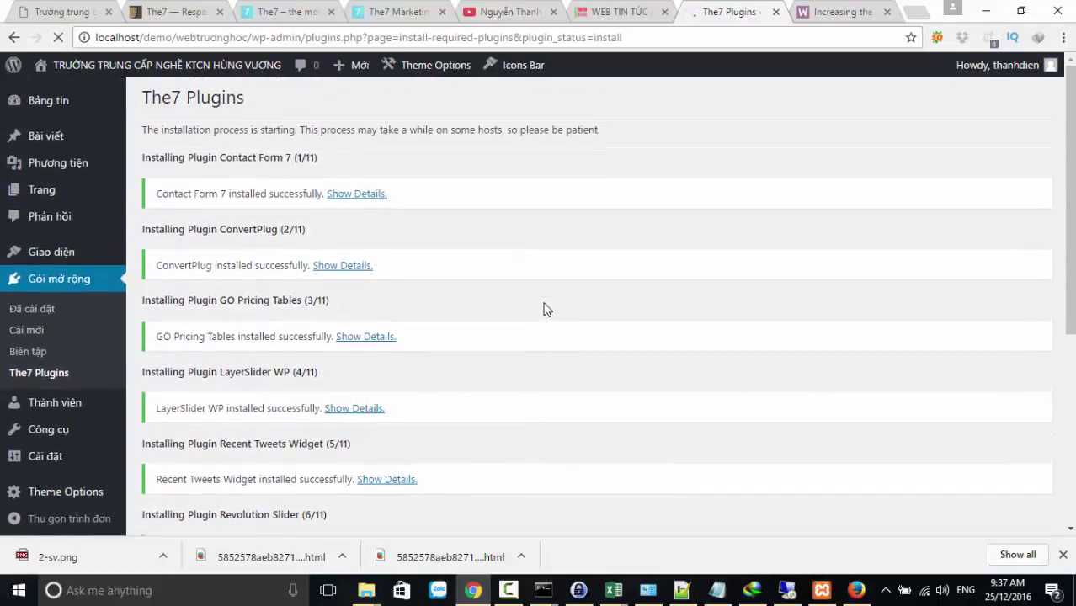
scroll(544, 310, "down", 4)
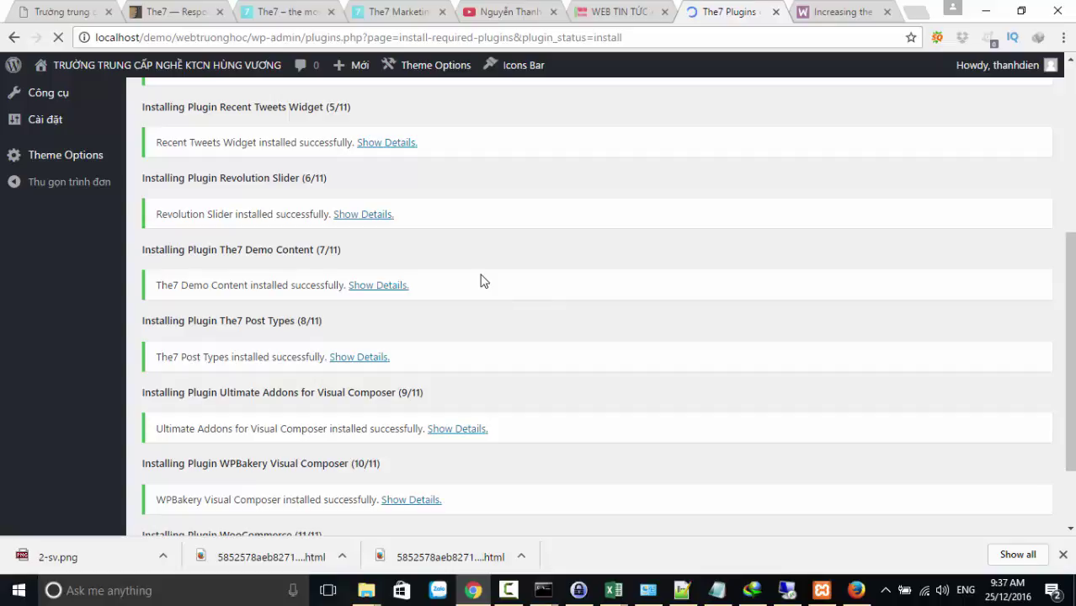
scroll(476, 290, "down", 2)
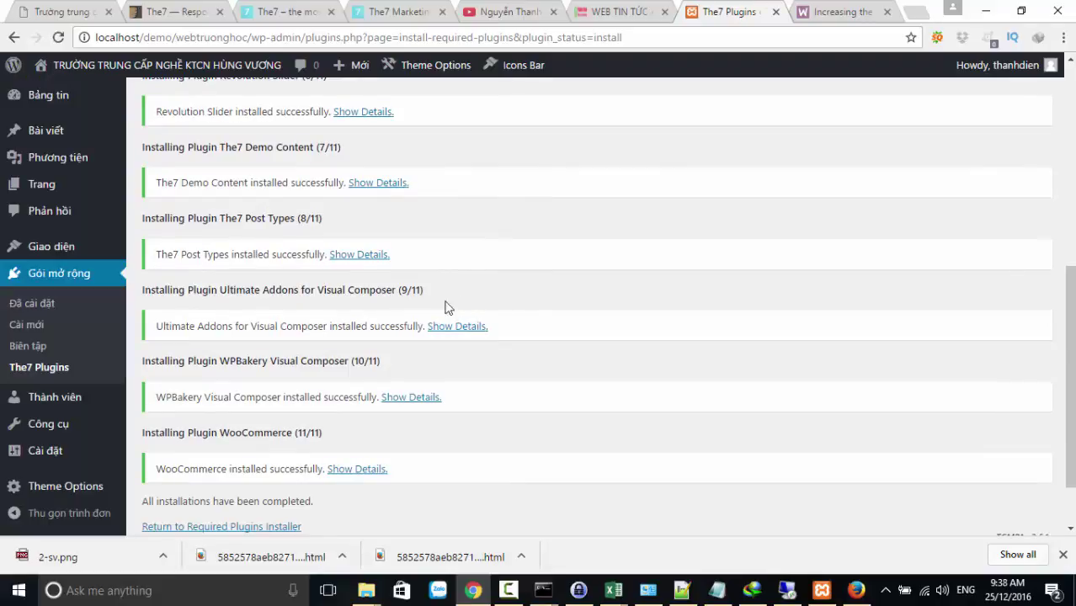
scroll(261, 437, "down", 1)
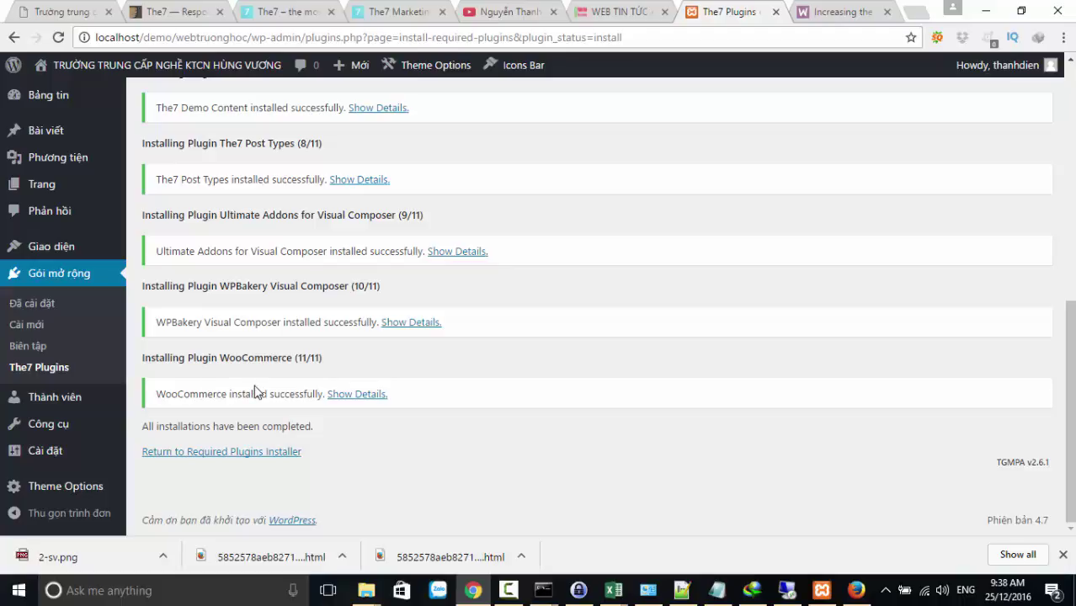
left_click(270, 458)
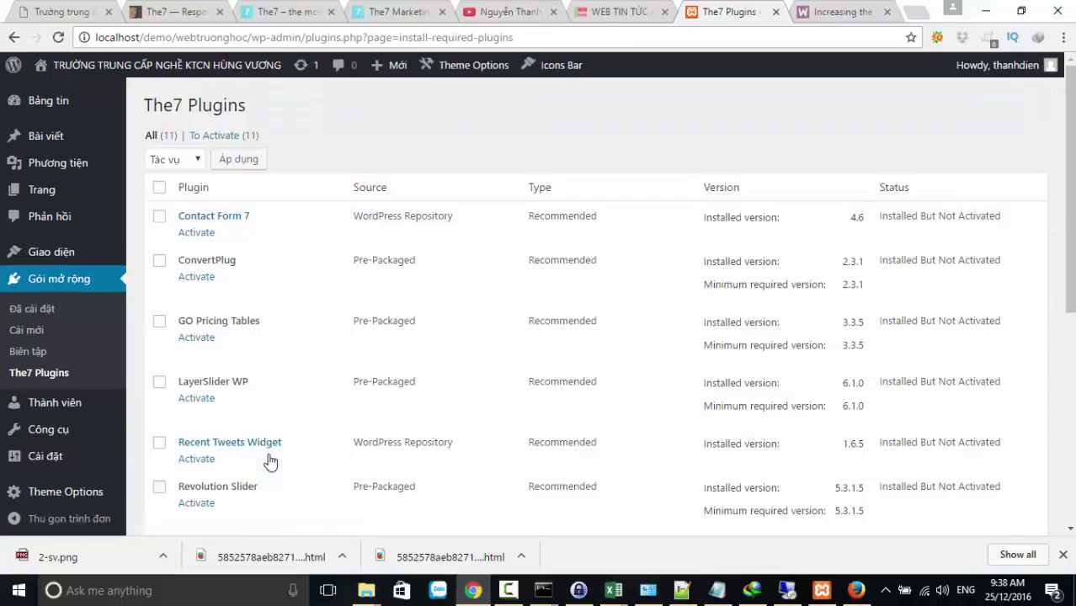
Select all 11 installed The7 plugins and apply the Activate bulk action with Áp dụng
left_click(159, 188)
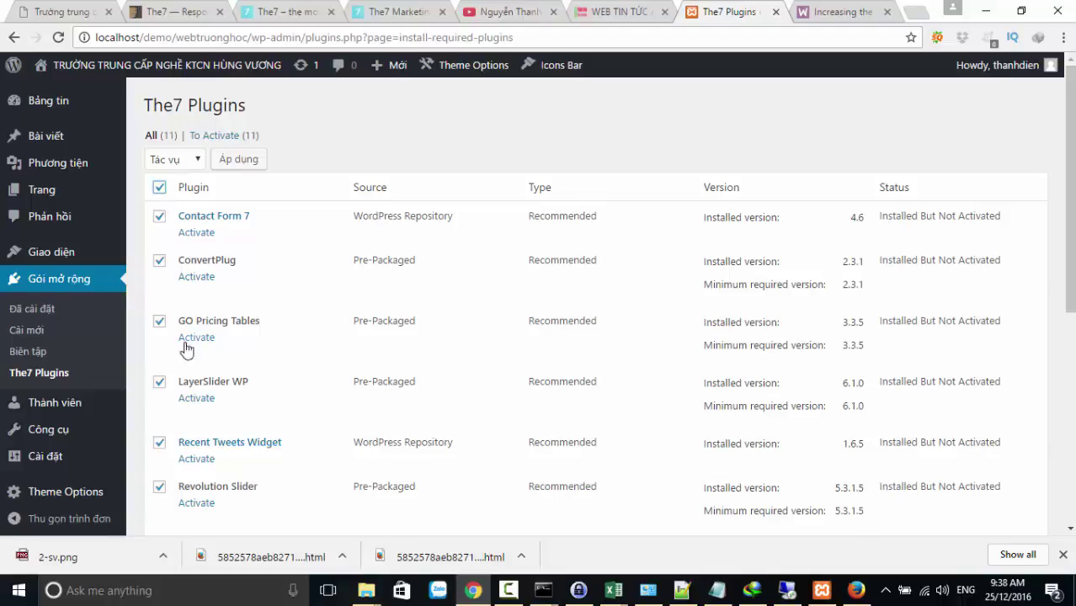
scroll(185, 351, "down", 5)
scroll(187, 352, "up", 5)
scroll(187, 352, "down", 3)
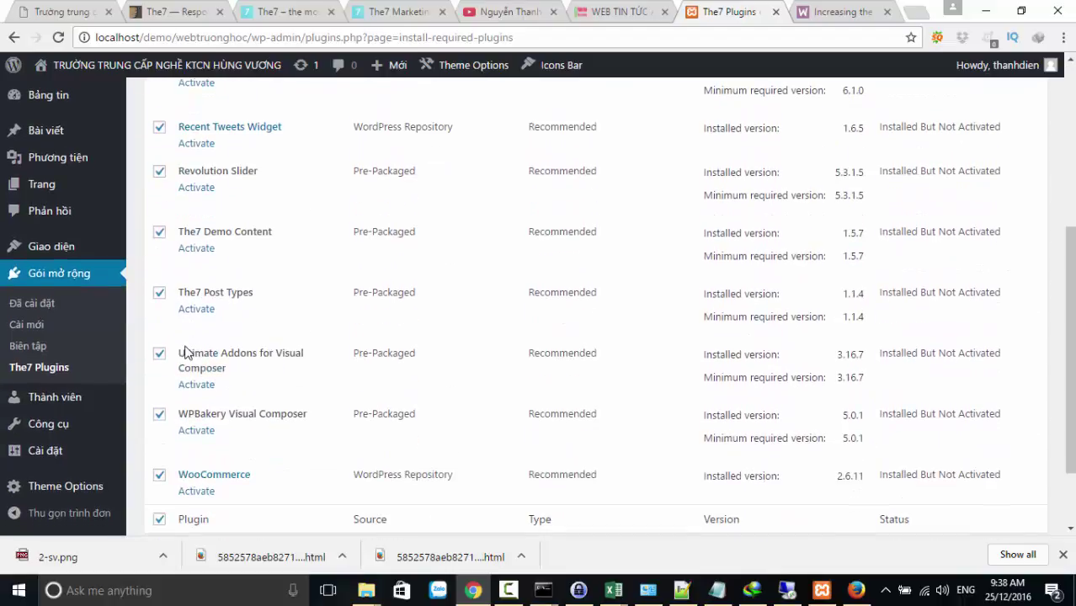
scroll(187, 352, "up", 4)
scroll(187, 352, "down", 2)
scroll(187, 352, "up", 2)
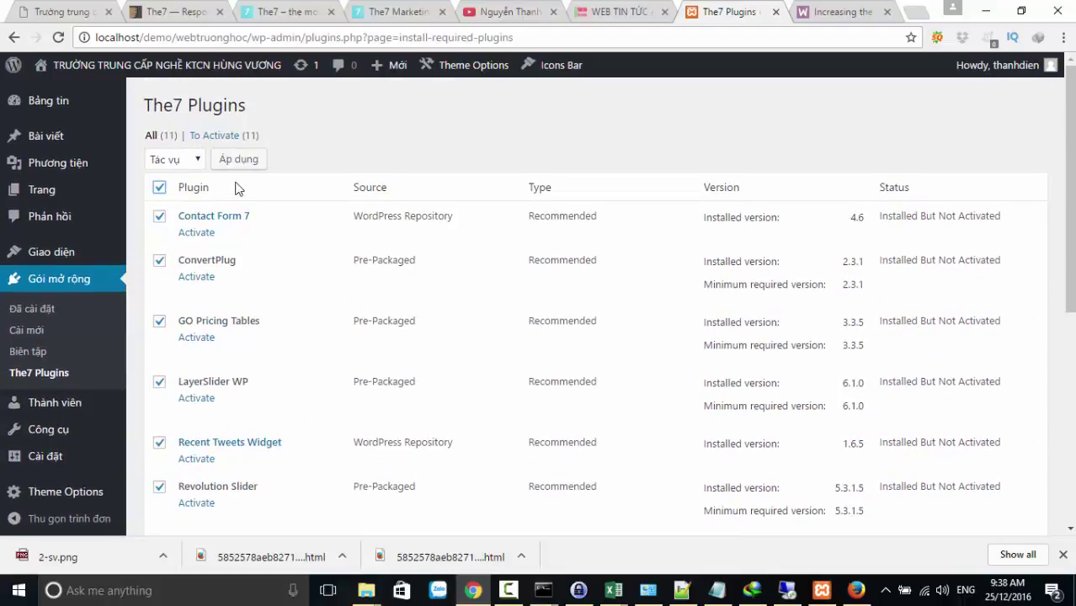
left_click(194, 160)
left_click(176, 224)
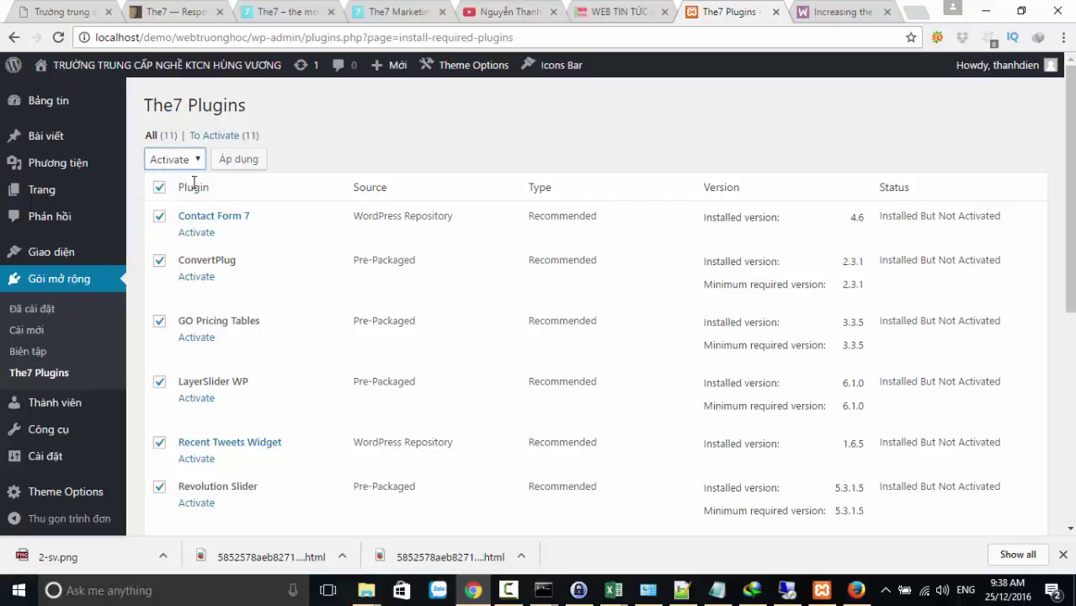
left_click(219, 165)
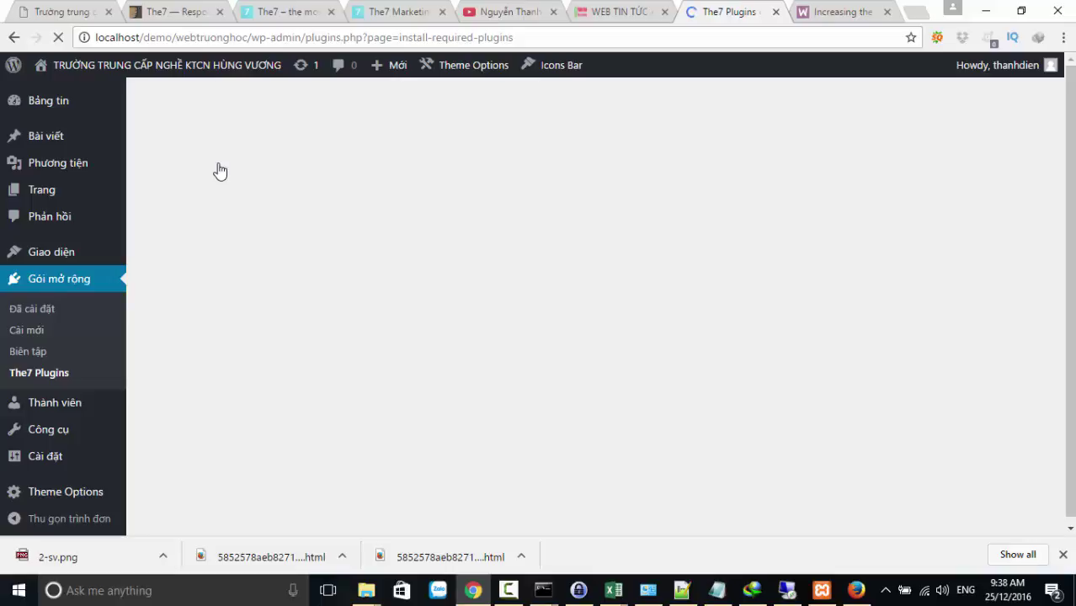
Open The7's Hosting demo from the demo sites page in a new tab and switch to it
left_click(258, 17)
scroll(607, 281, "down", 3)
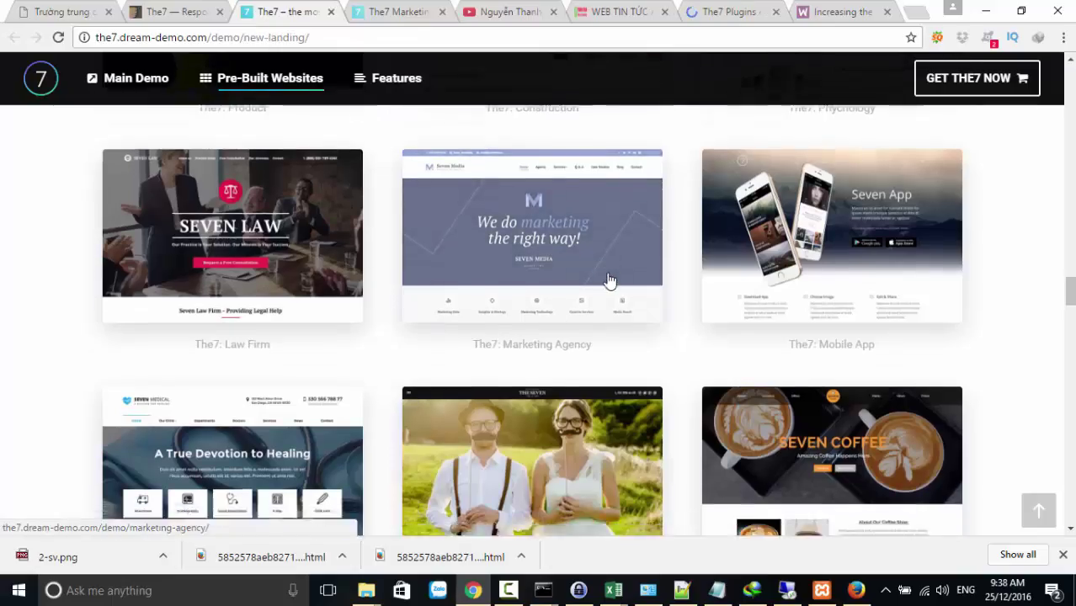
scroll(610, 280, "up", 2)
scroll(610, 281, "up", 2)
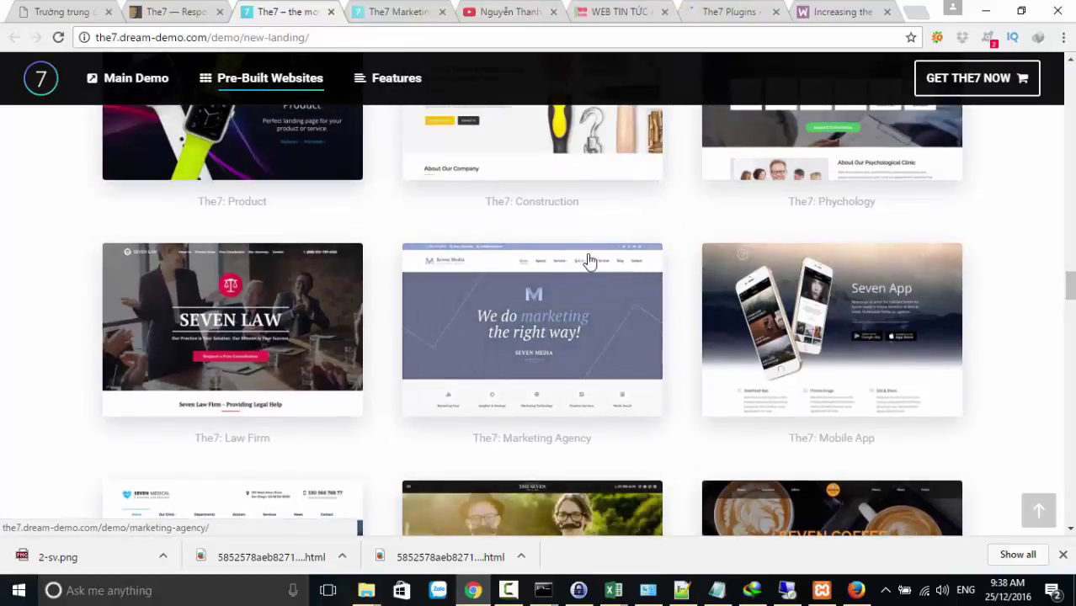
scroll(605, 315, "down", 4)
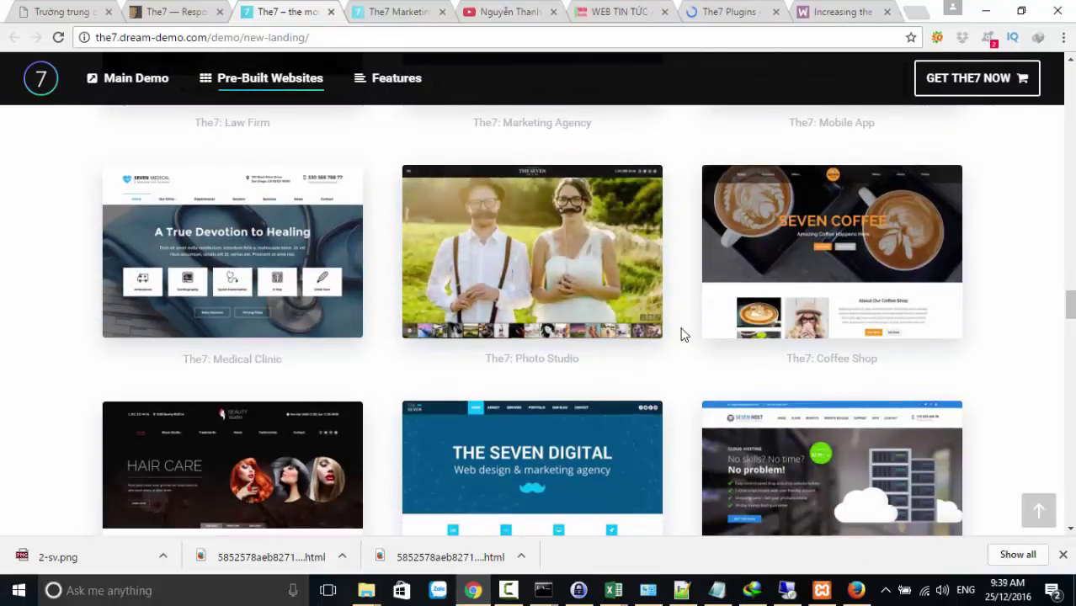
scroll(682, 335, "down", 3)
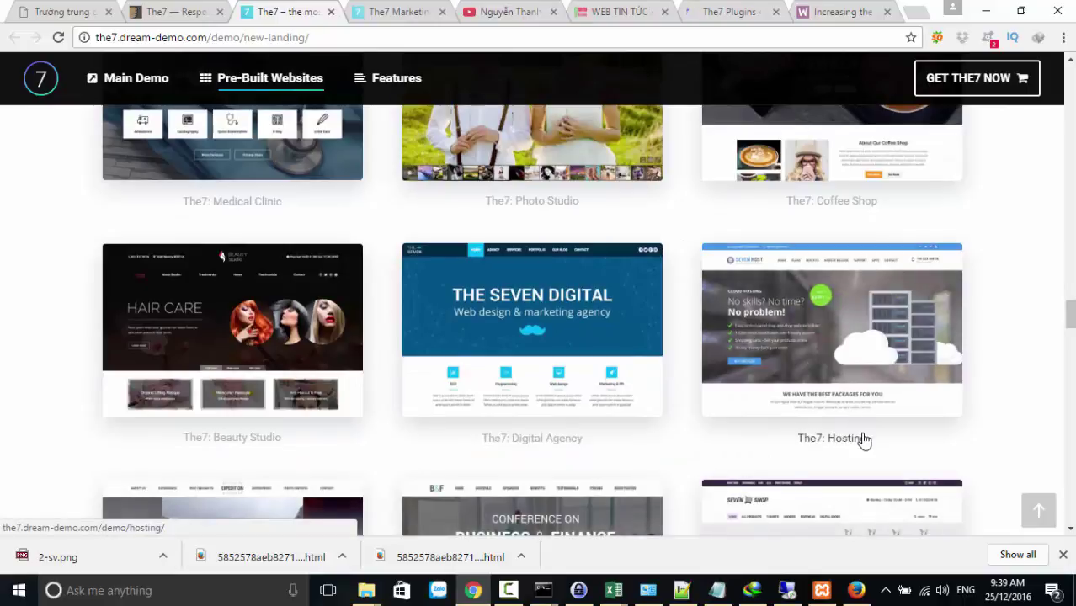
right_click(782, 345)
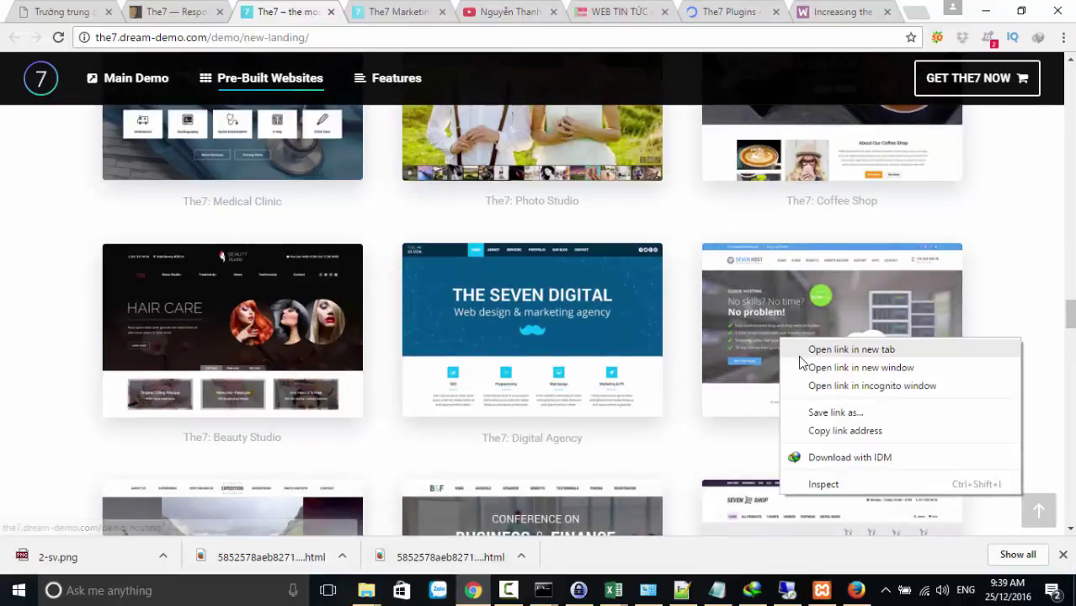
left_click(808, 350)
left_click(343, 13)
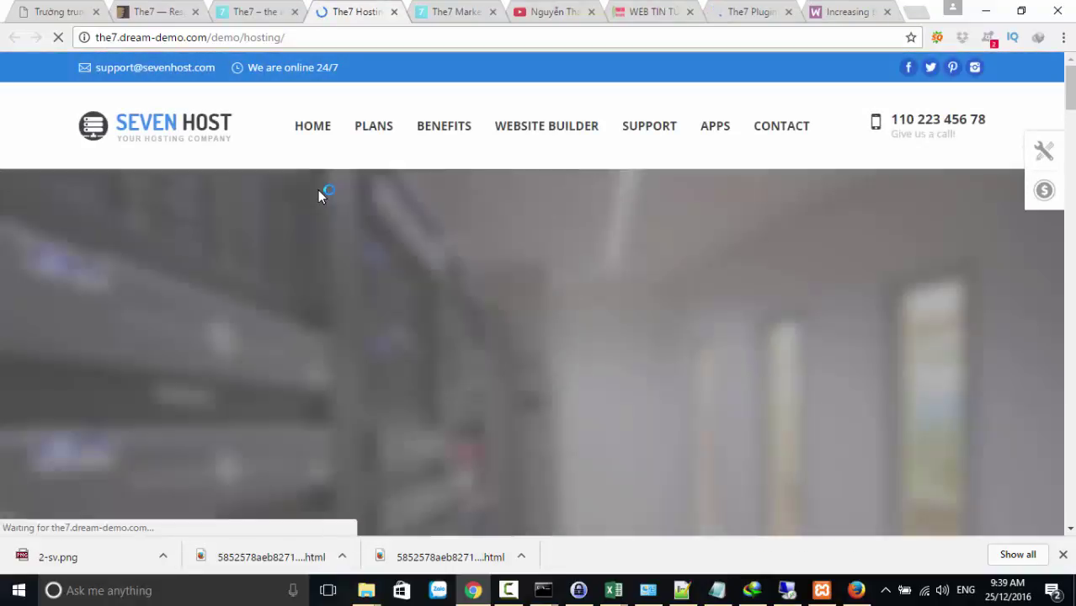
Scroll through the Seven Host hosting demo, then bring up The7's ThemeForest product page
scroll(386, 246, "down", 3)
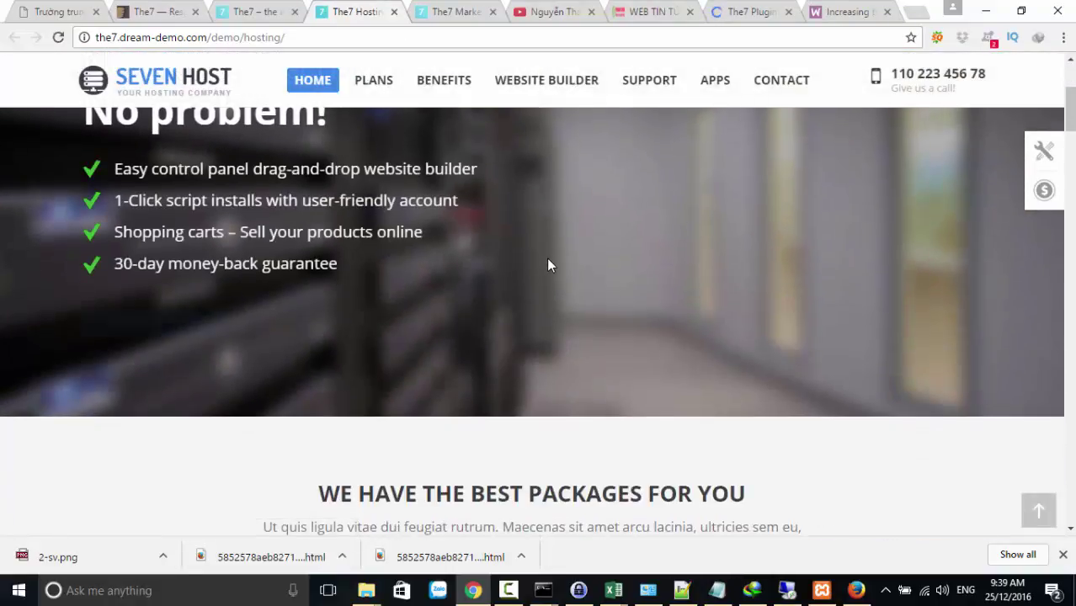
scroll(550, 265, "down", 3)
scroll(330, 328, "down", 2)
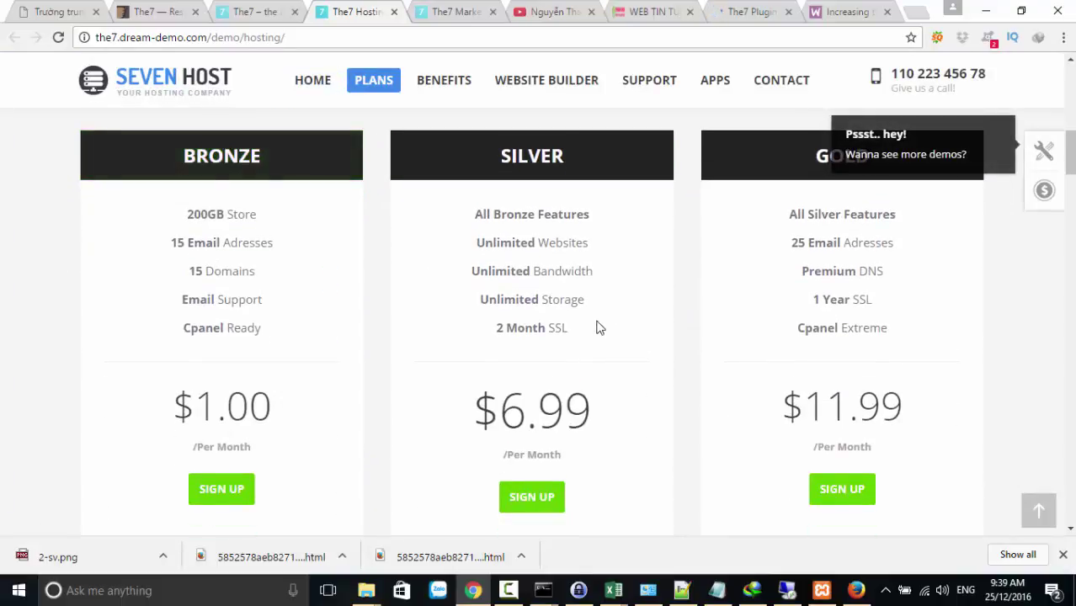
scroll(595, 325, "down", 4)
scroll(540, 265, "up", 3)
scroll(540, 269, "down", 4)
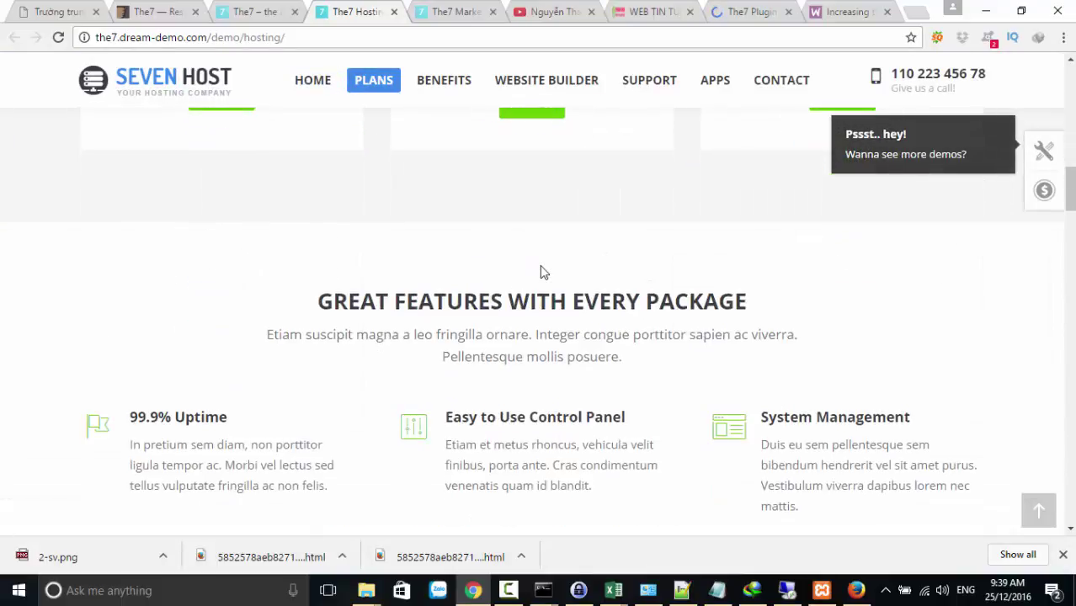
scroll(471, 300, "down", 4)
scroll(470, 299, "up", 2)
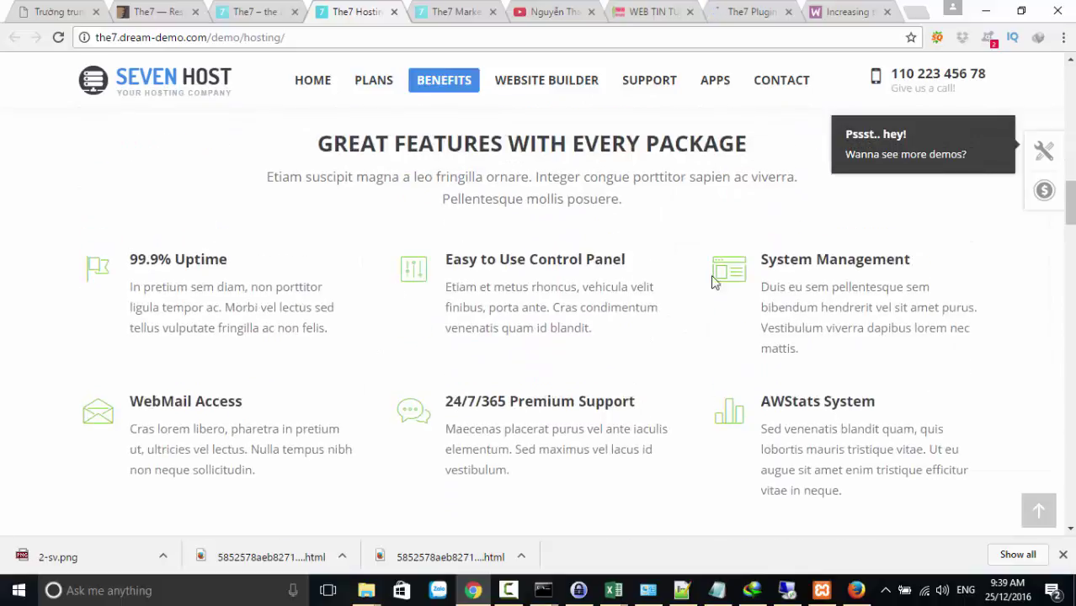
scroll(716, 281, "down", 6)
scroll(620, 305, "up", 2)
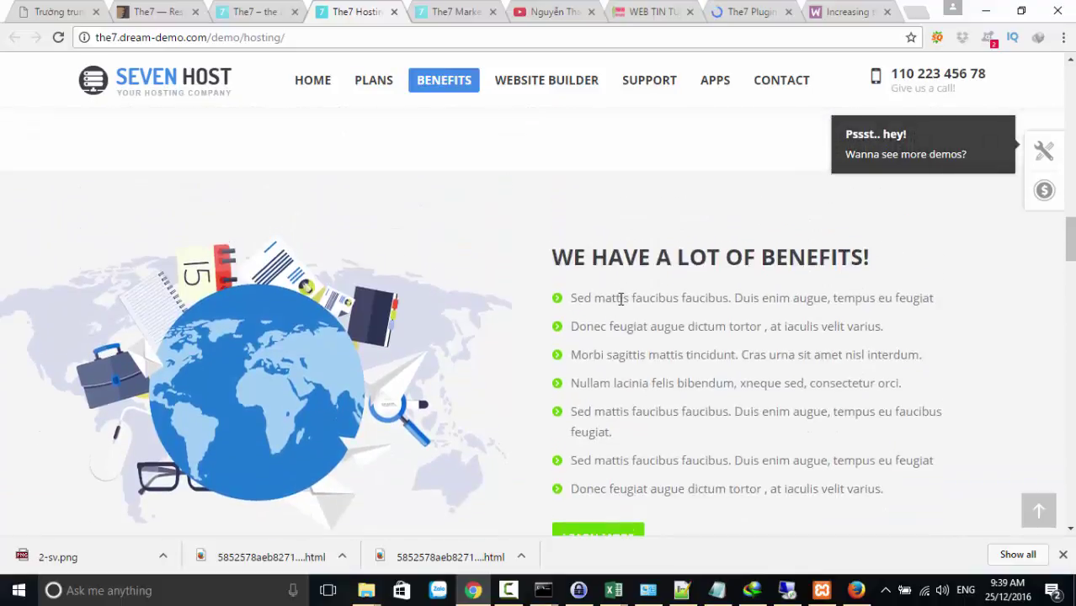
scroll(584, 310, "down", 5)
scroll(583, 310, "down", 12)
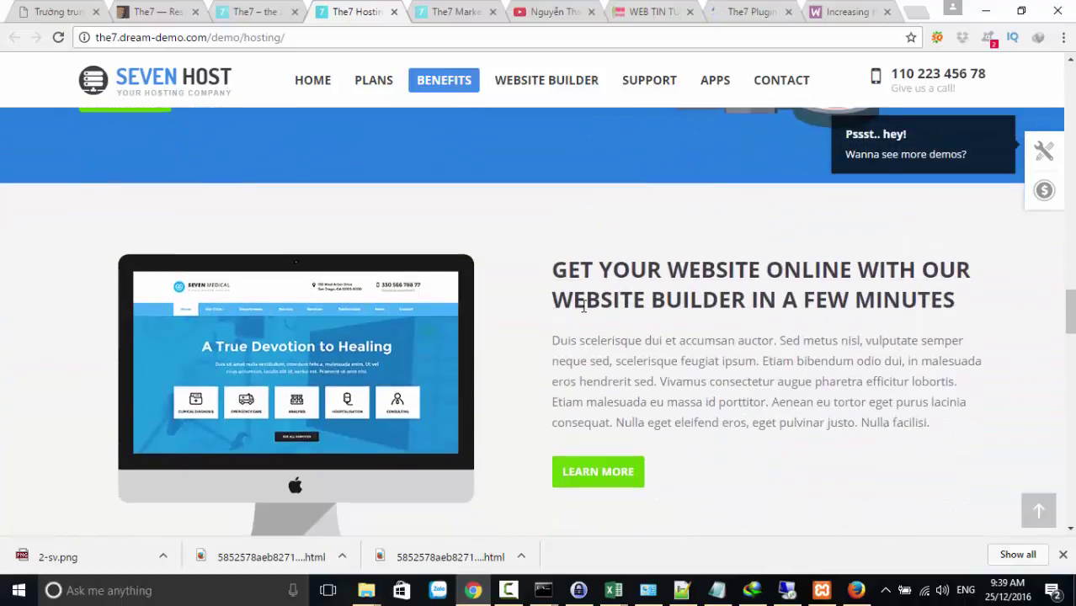
scroll(583, 308, "down", 10)
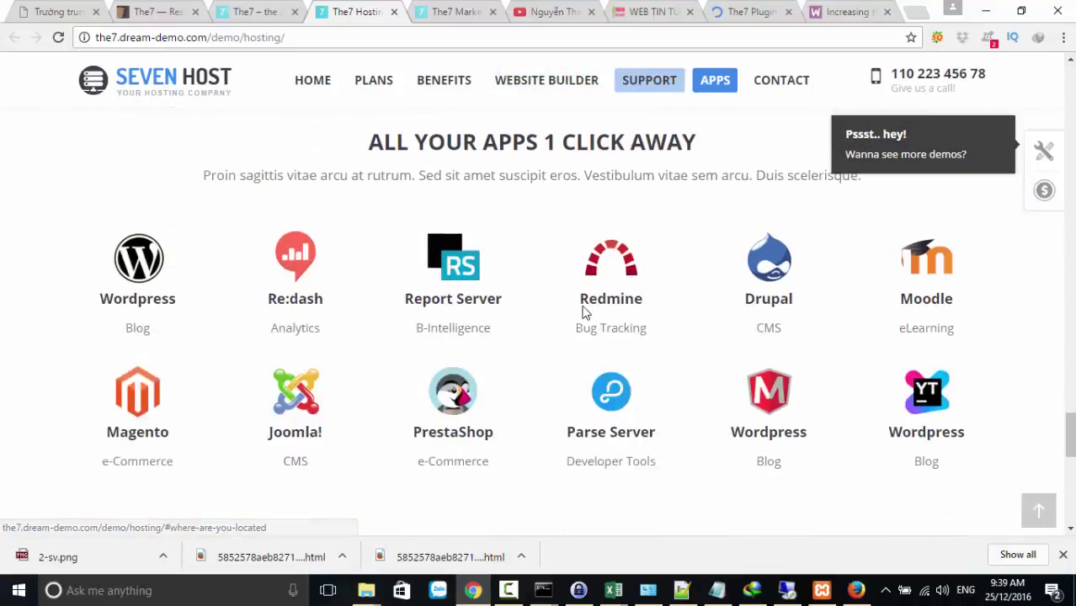
scroll(581, 310, "down", 2)
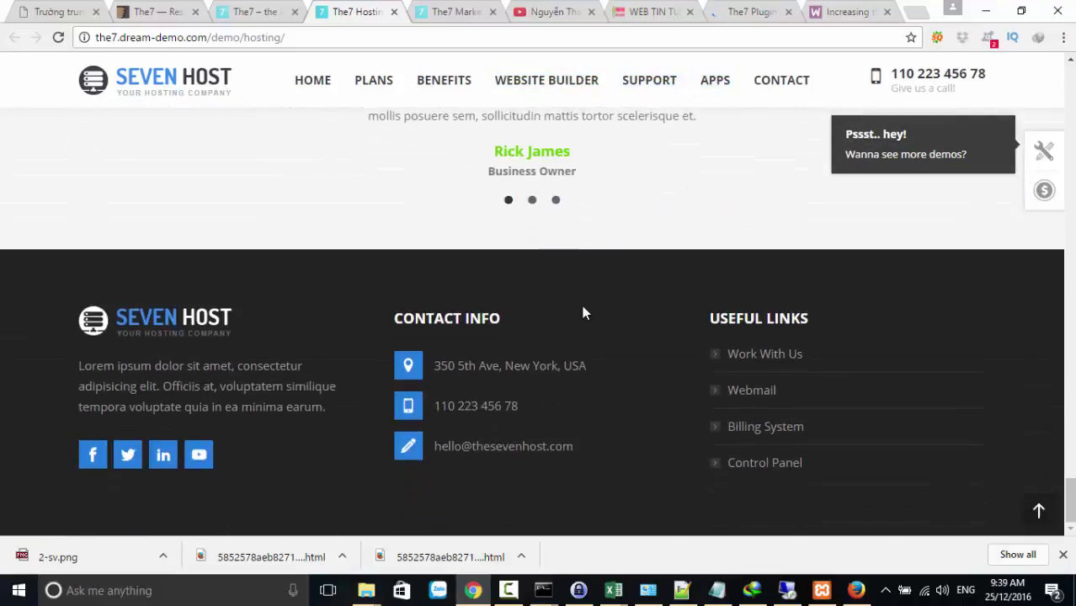
scroll(505, 211, "up", 9)
left_click(157, 12)
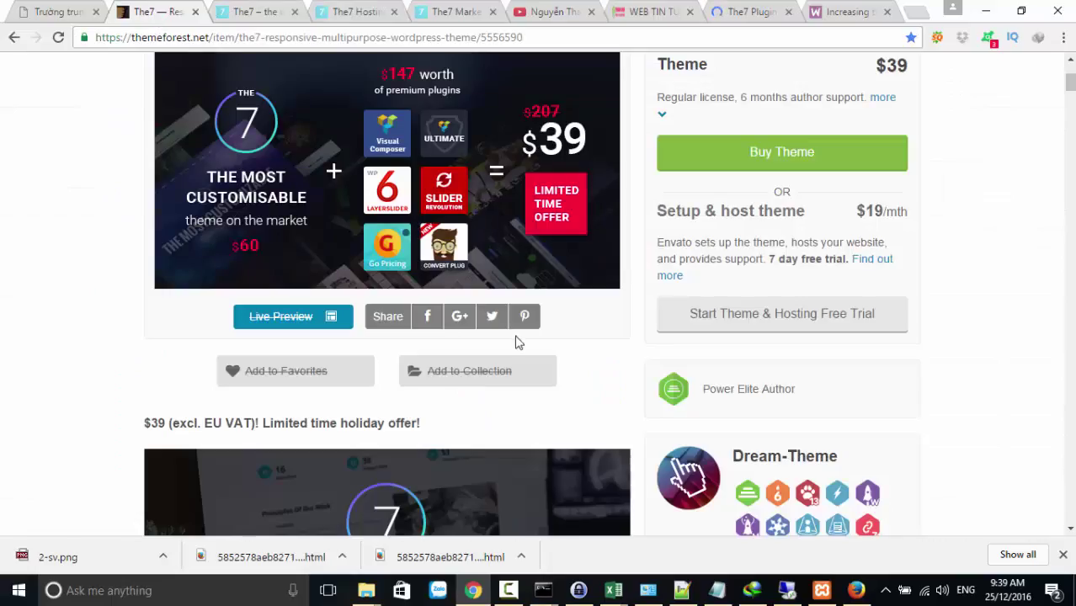
Open The7's Shop demo from the pre-built websites page in a new tab and switch to it
left_click(261, 13)
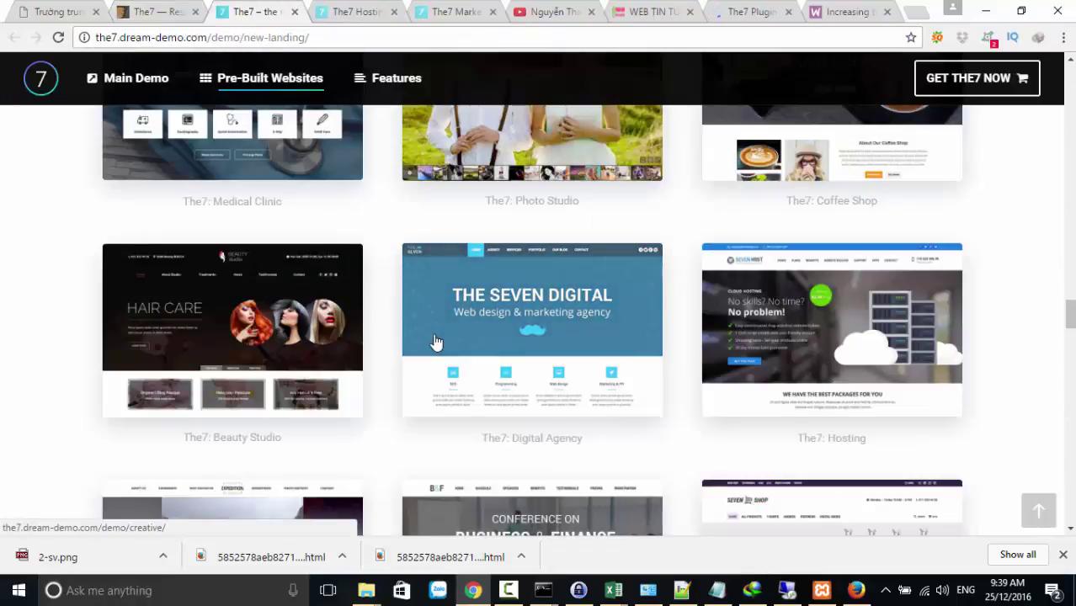
scroll(435, 341, "down", 5)
scroll(434, 341, "up", 3)
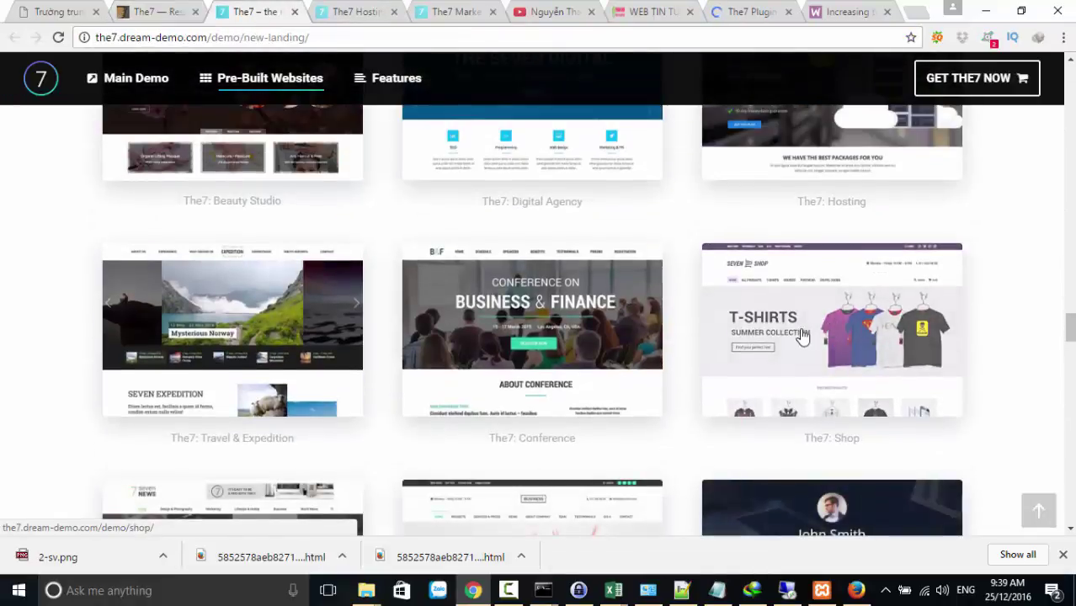
right_click(800, 337)
key("Escape")
middle_click(814, 348)
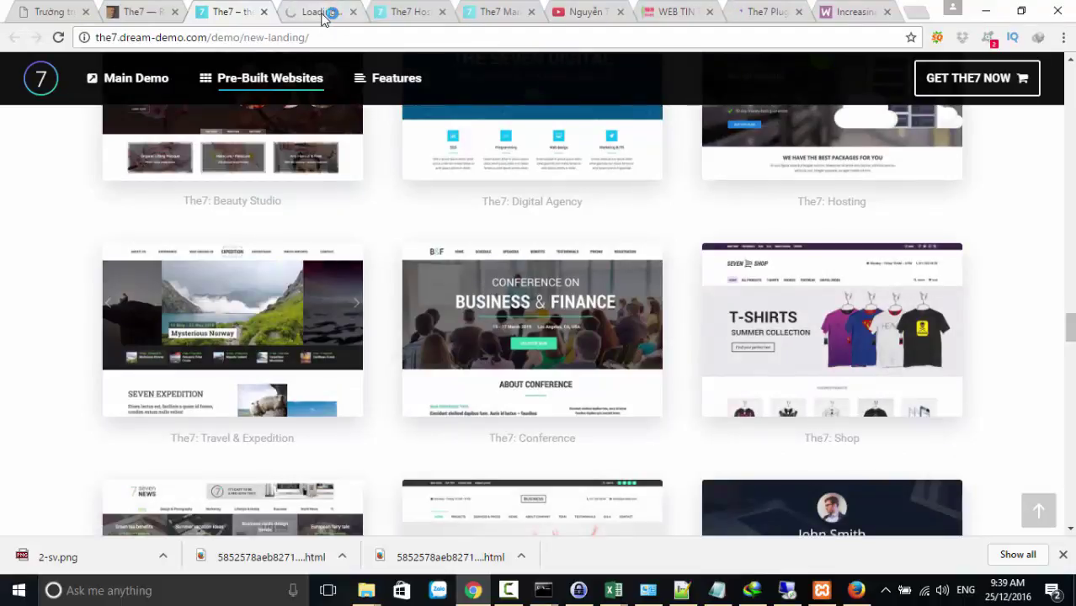
key("ctrl+Tab")
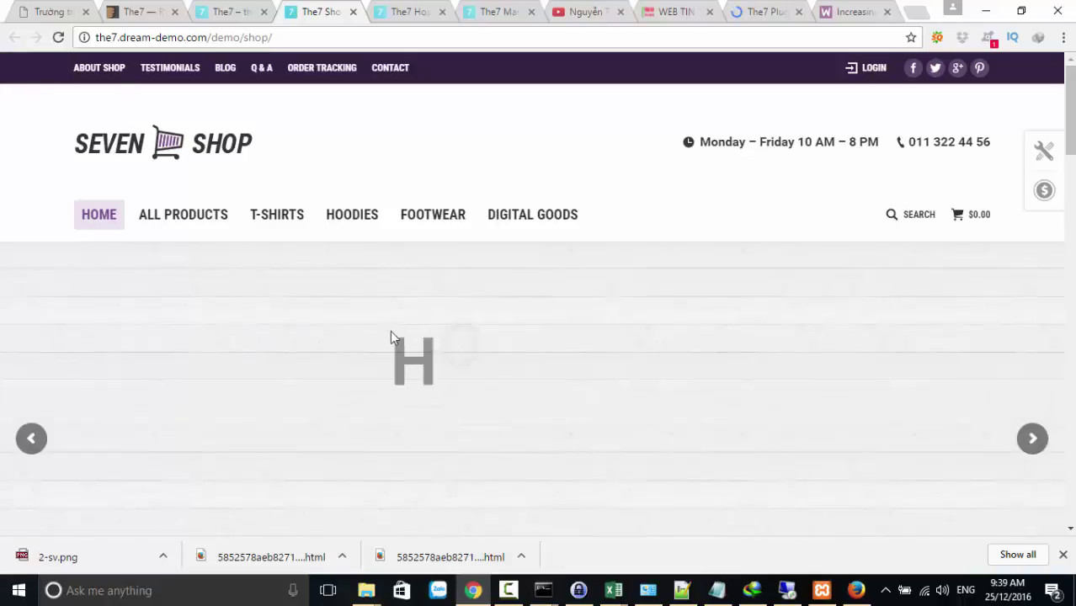
Browse the Seven Shop demo, then close its tab to return to the pre-built websites list
scroll(399, 337, "down", 5)
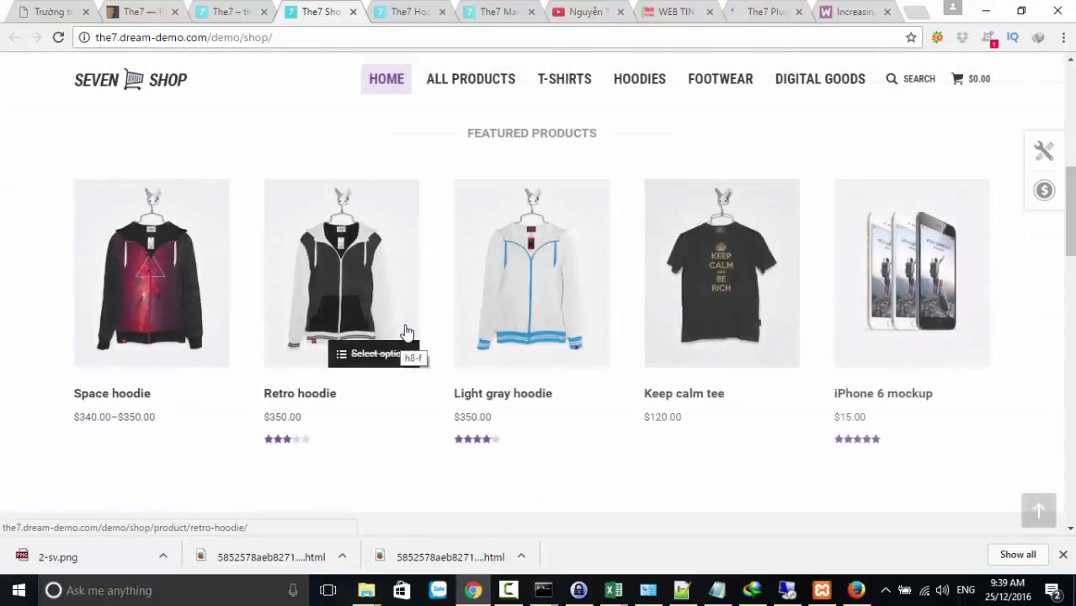
scroll(484, 274, "up", 2)
scroll(456, 315, "up", 3)
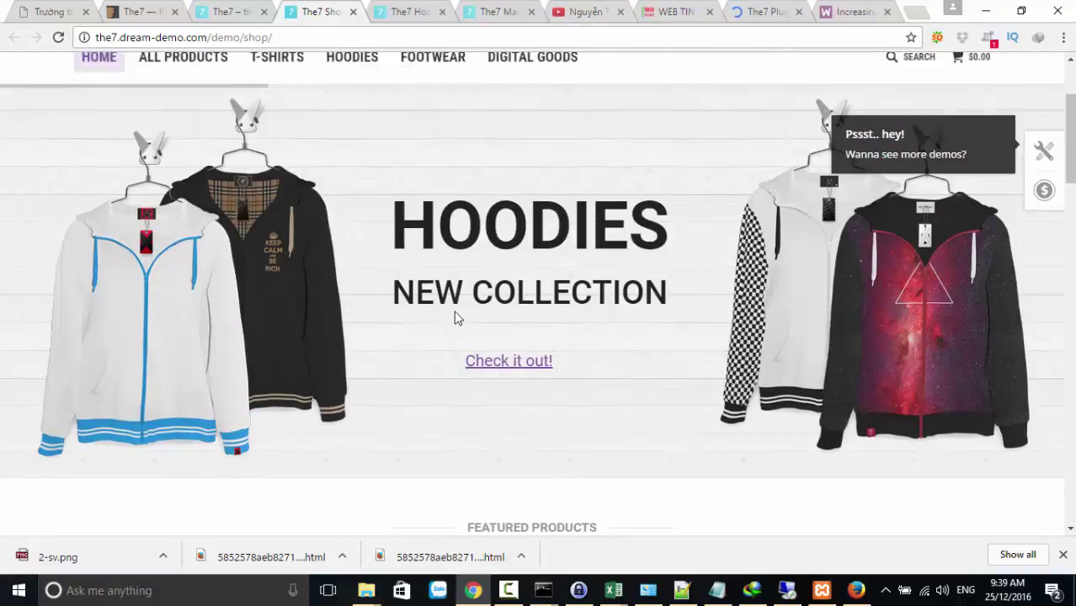
scroll(488, 291, "down", 5)
scroll(501, 278, "down", 4)
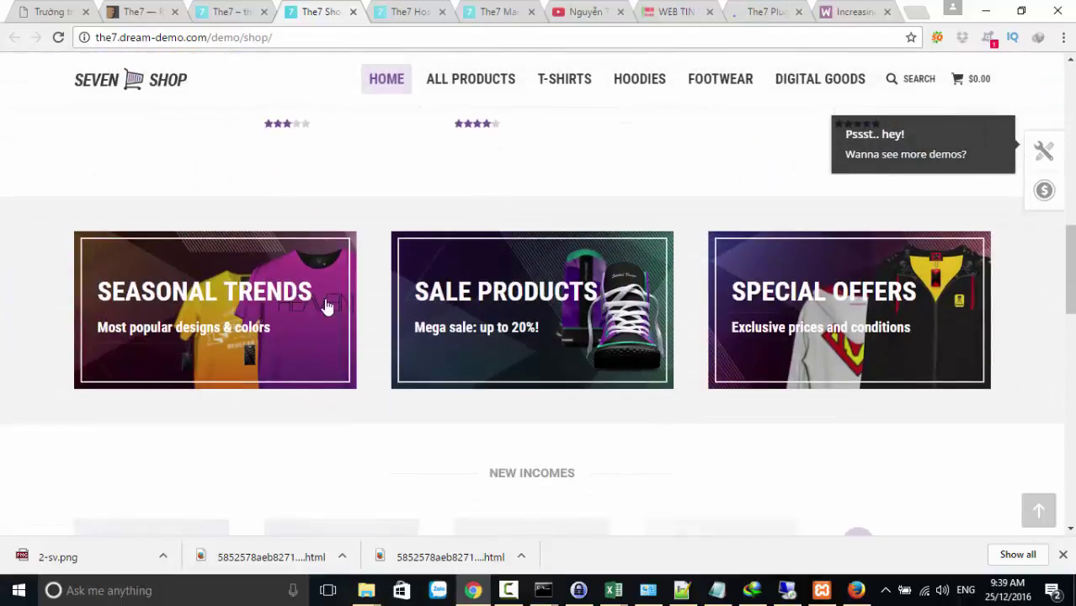
scroll(363, 318, "down", 3)
scroll(363, 318, "down", 4)
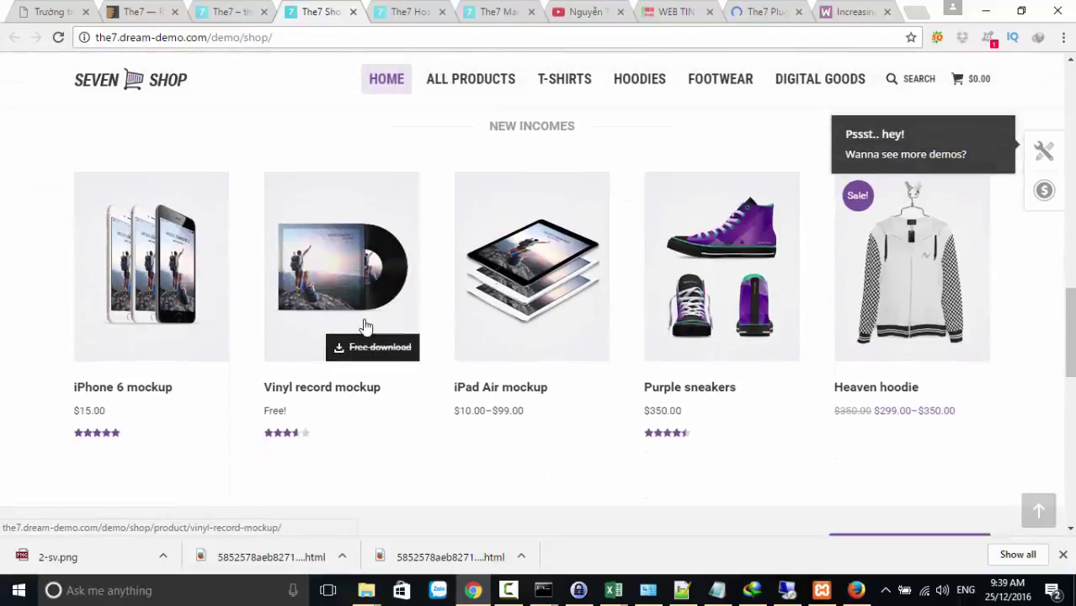
scroll(482, 337, "down", 8)
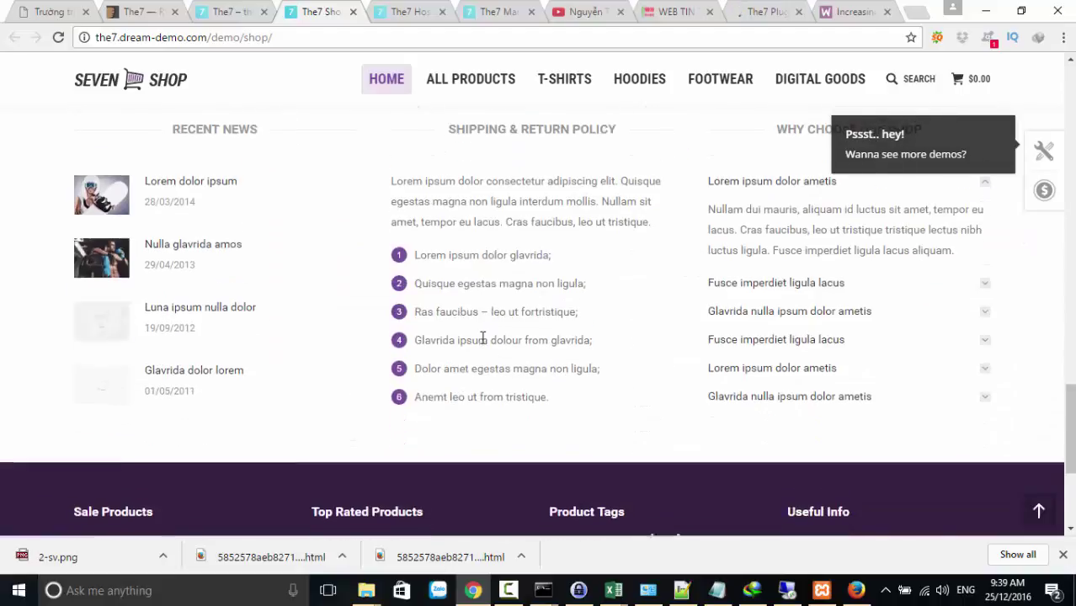
scroll(483, 343, "up", 12)
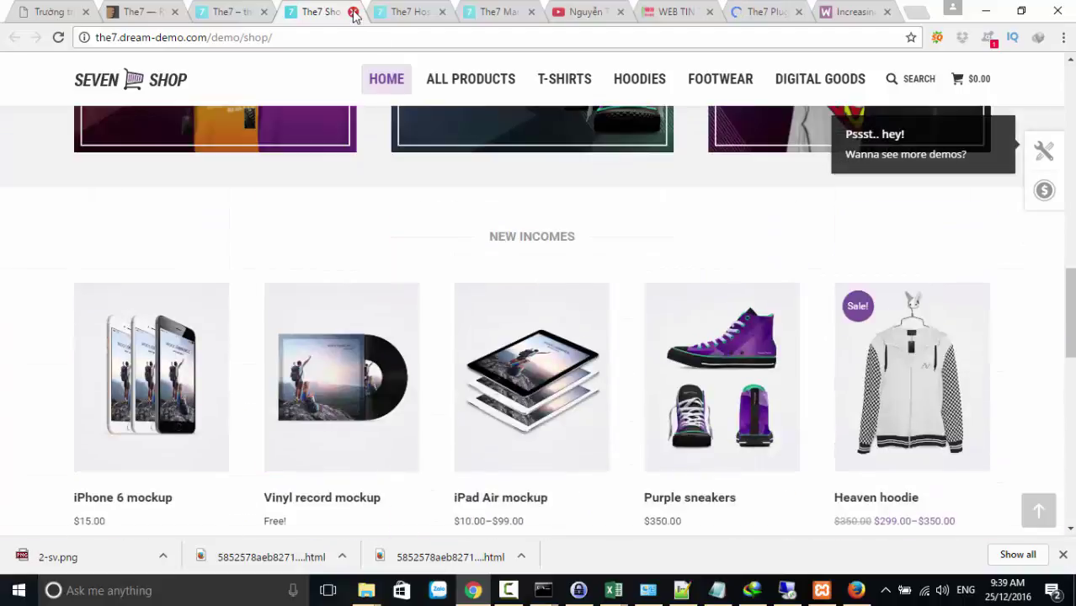
left_click(354, 13)
scroll(488, 300, "down", 2)
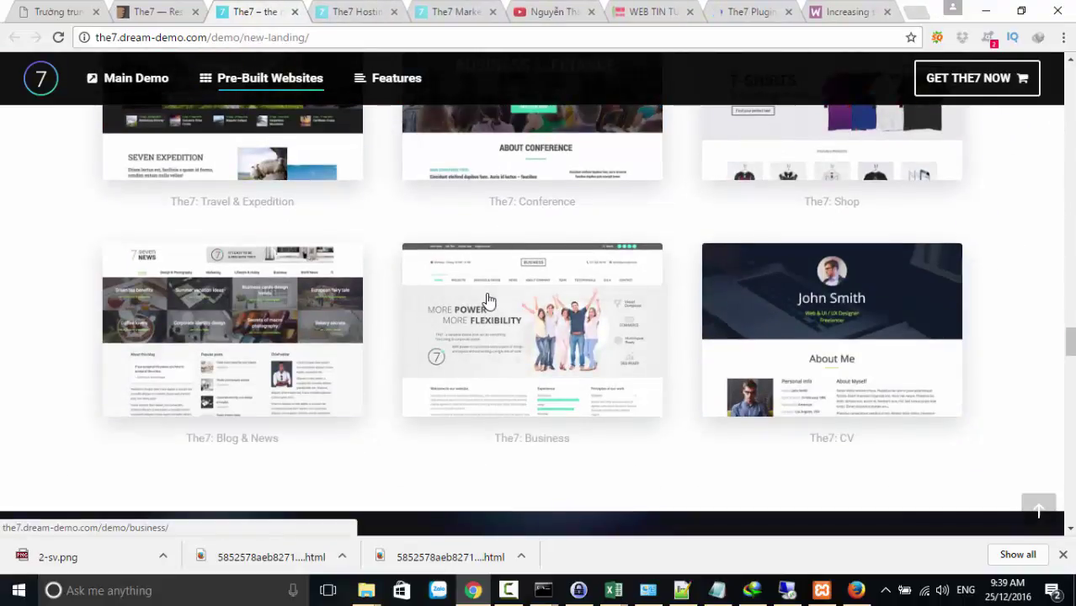
Open The7's Business demo in a background tab via the link's context menu
right_click(522, 355)
left_click(538, 357)
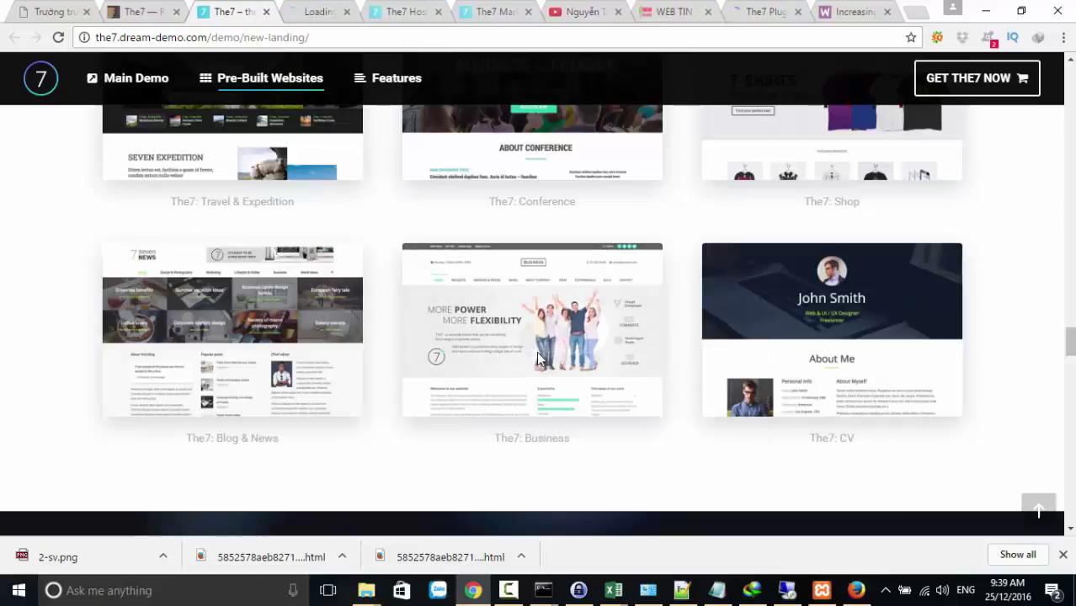
scroll(539, 359, "up", 6)
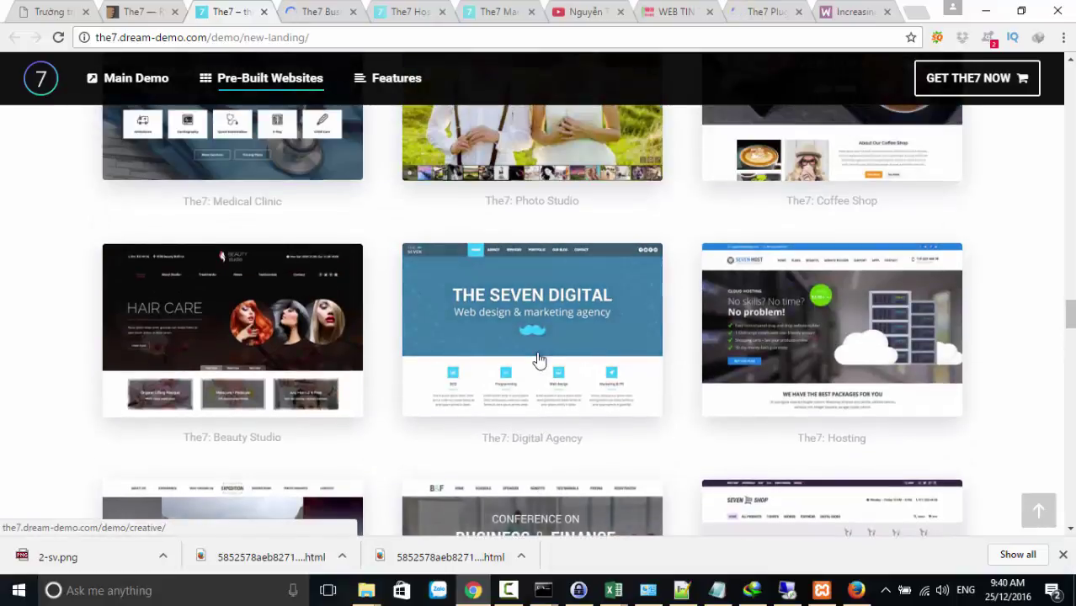
scroll(540, 360, "up", 3)
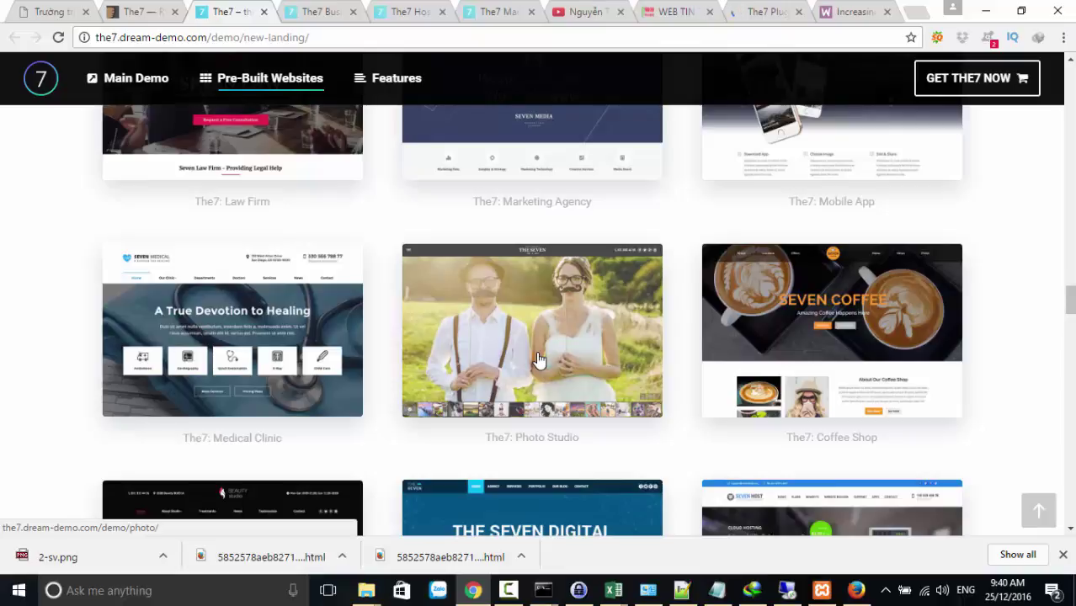
Switch to the The7 Business tab and scroll down to its services and Our clients sections
left_click(312, 19)
scroll(436, 328, "down", 5)
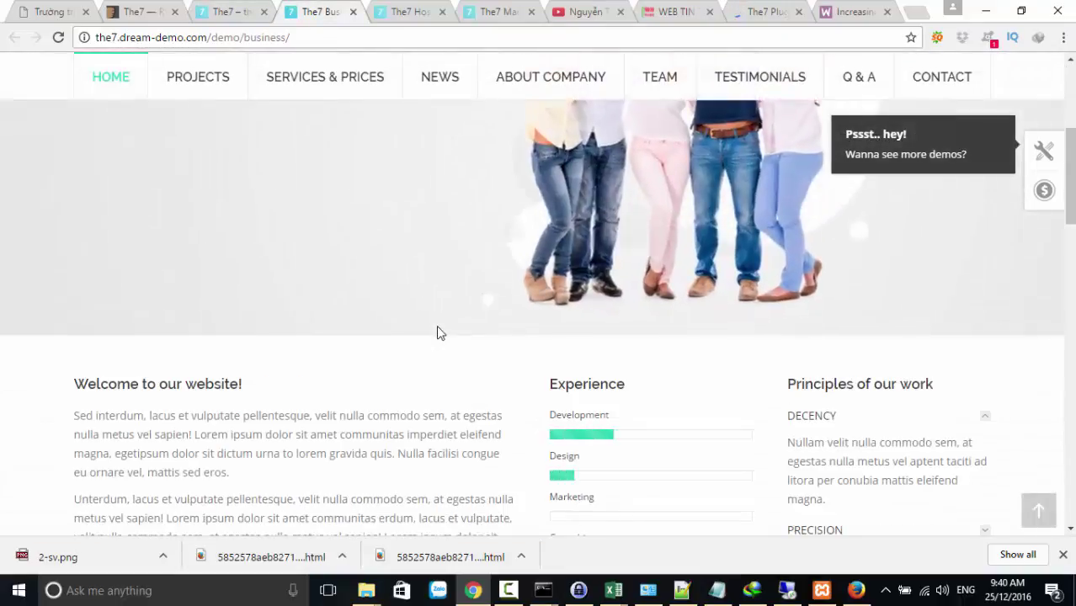
scroll(436, 334, "up", 5)
scroll(436, 334, "down", 6)
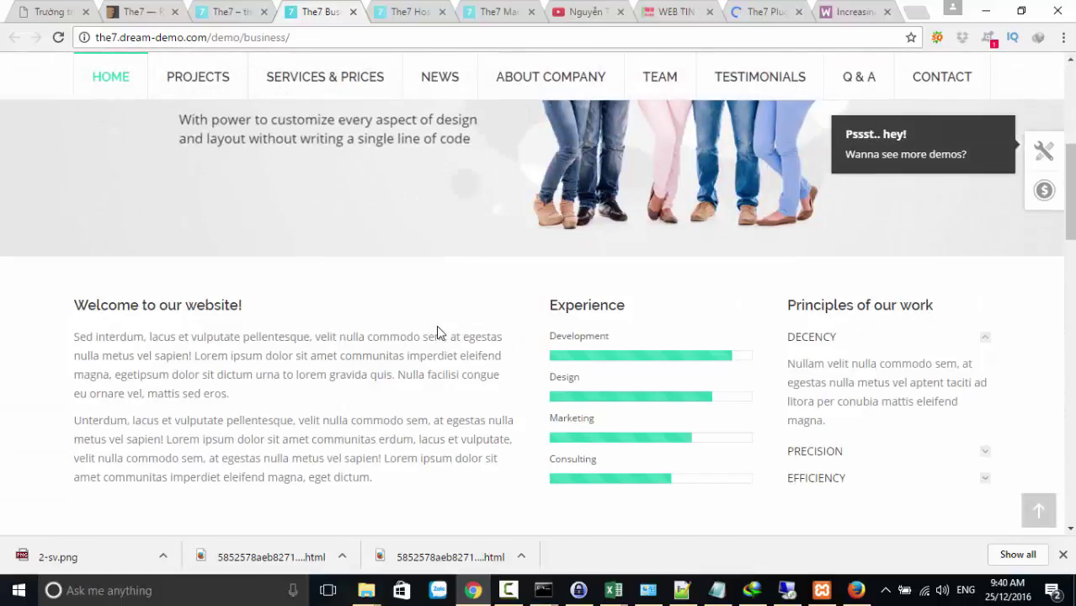
scroll(436, 326, "down", 5)
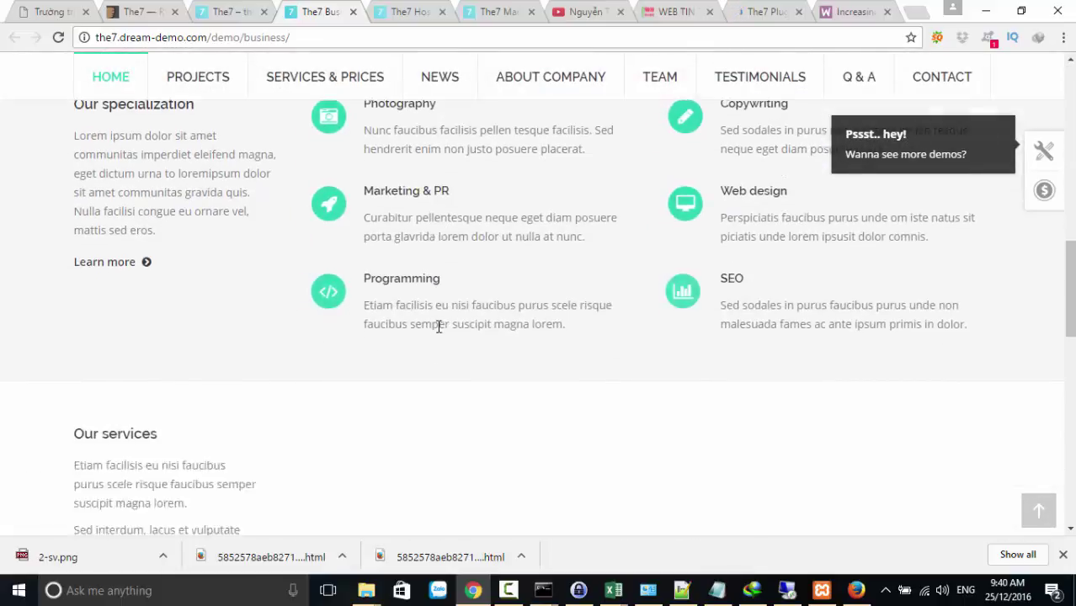
scroll(438, 327, "down", 5)
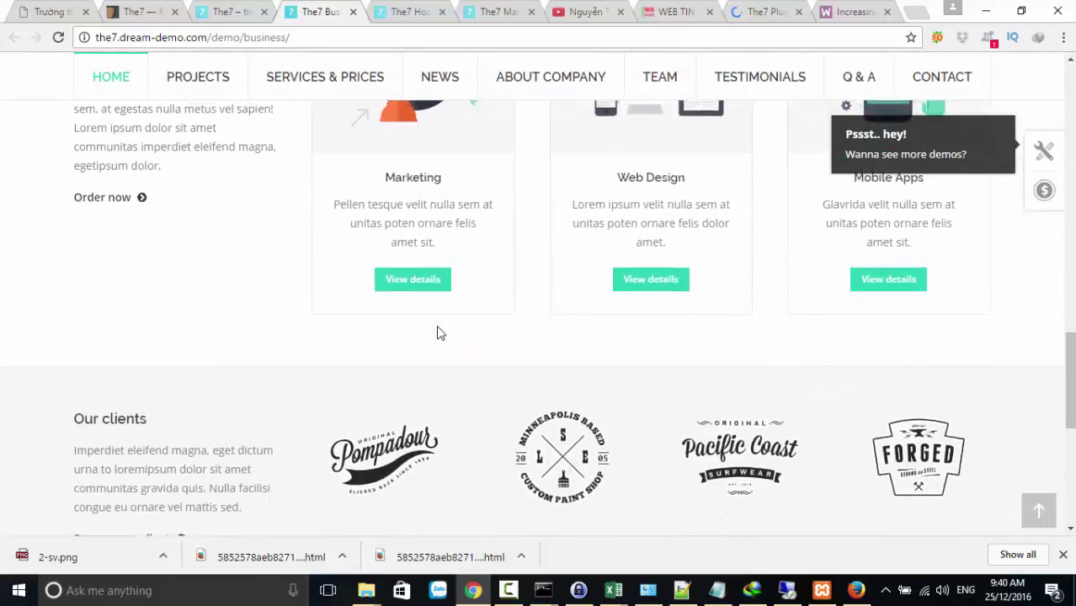
scroll(437, 333, "up", 3)
scroll(437, 334, "down", 3)
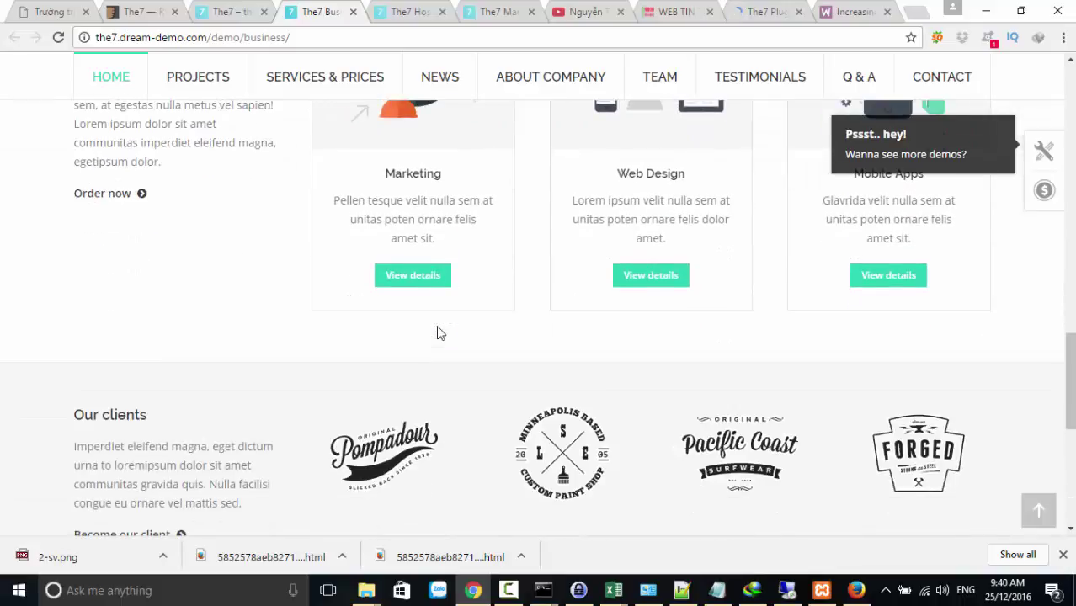